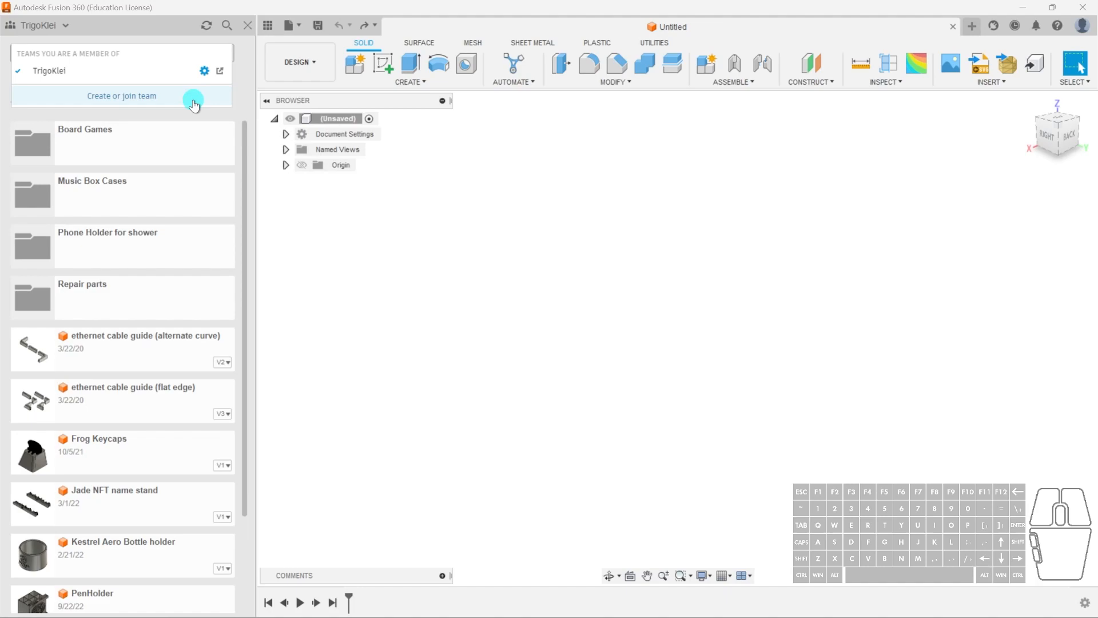
- Browse the data panel's projects, open Personal Projects, and inspect a design's context menu before closing the panel
left_click(254, 91)
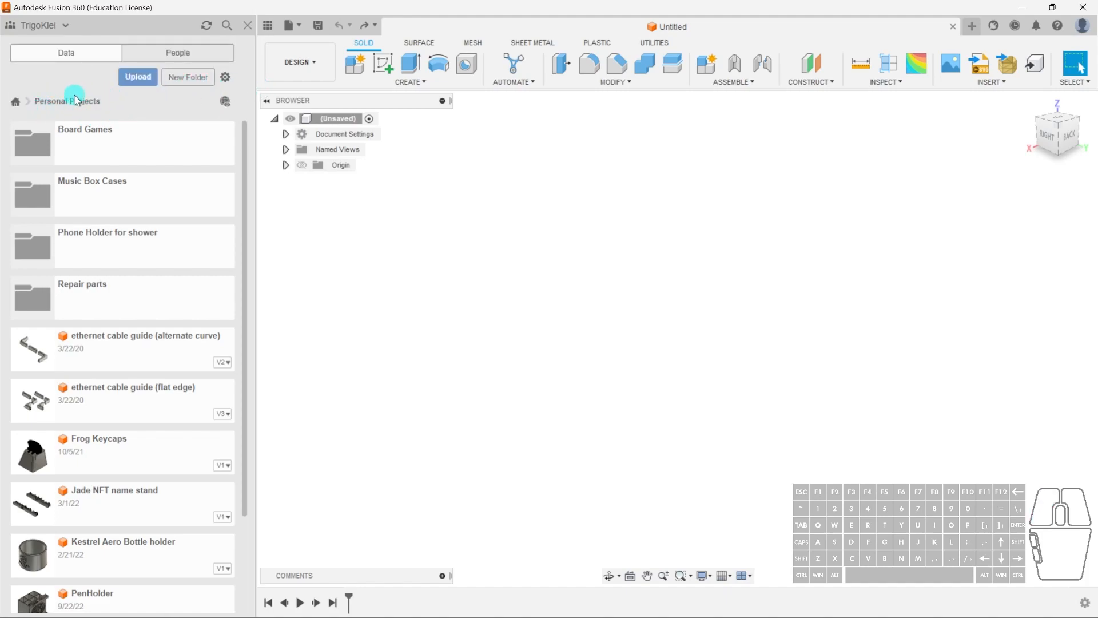
left_click(15, 103)
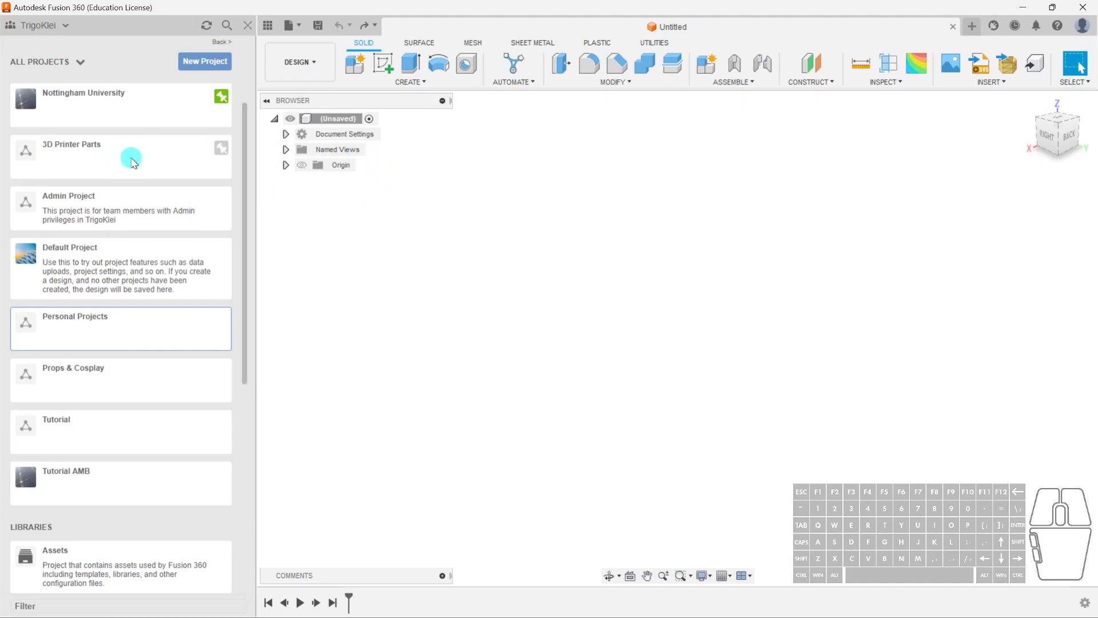
left_click(135, 331)
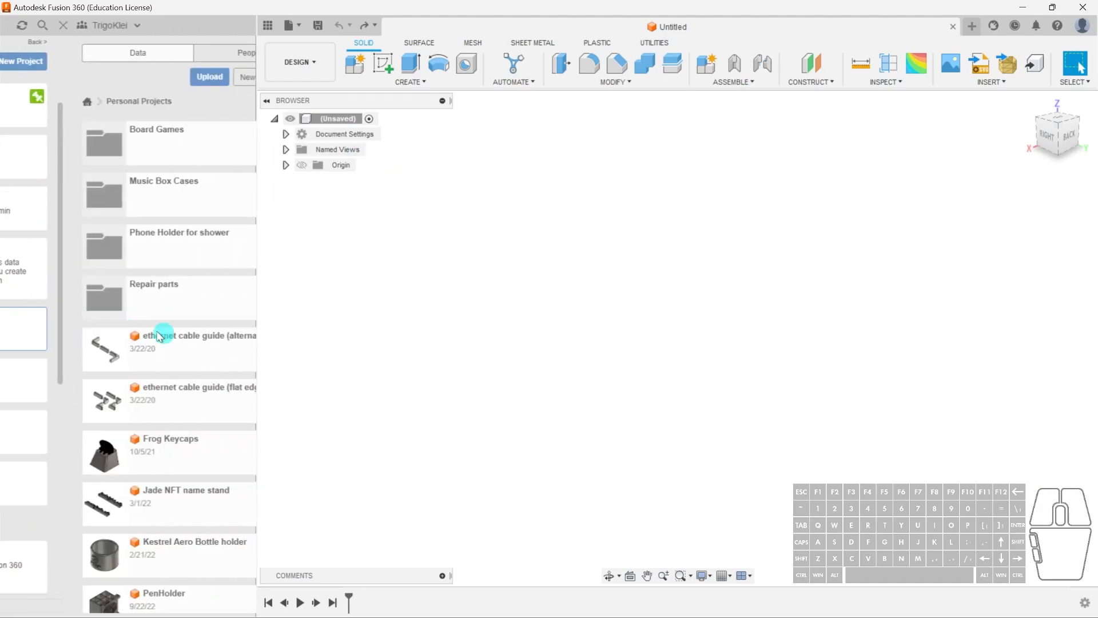
scroll(141, 286, "down", 3)
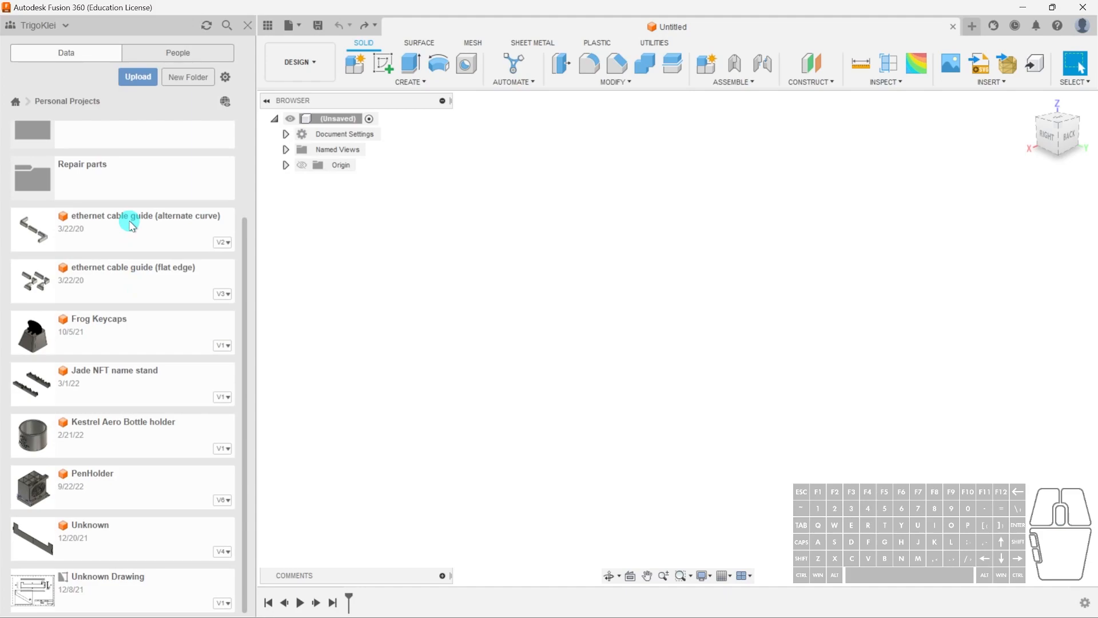
scroll(145, 511, "up", 2)
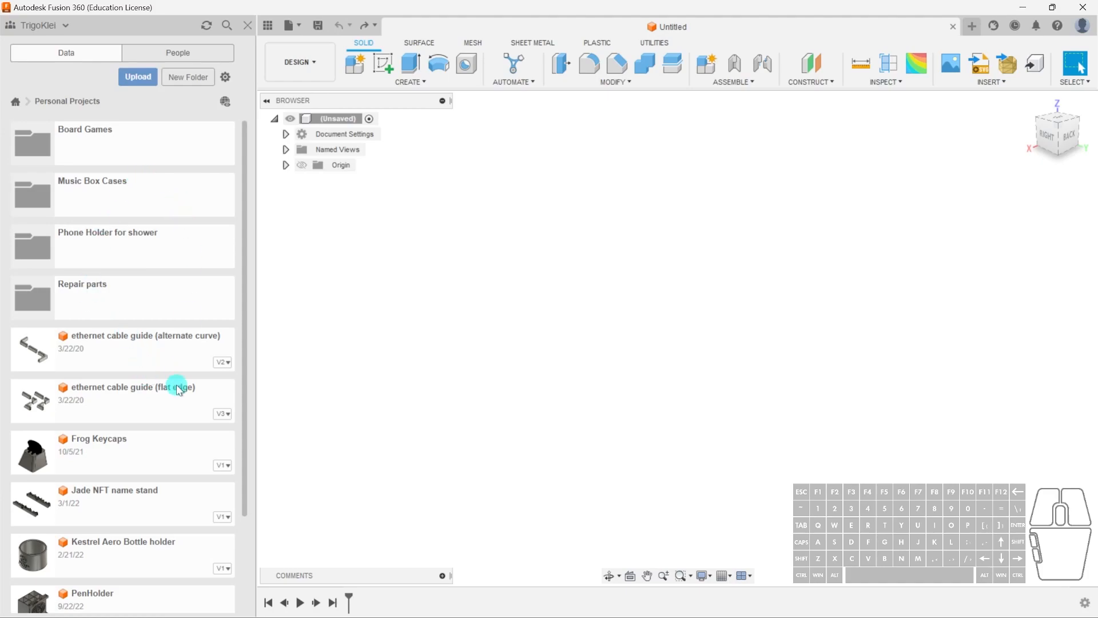
right_click(158, 353)
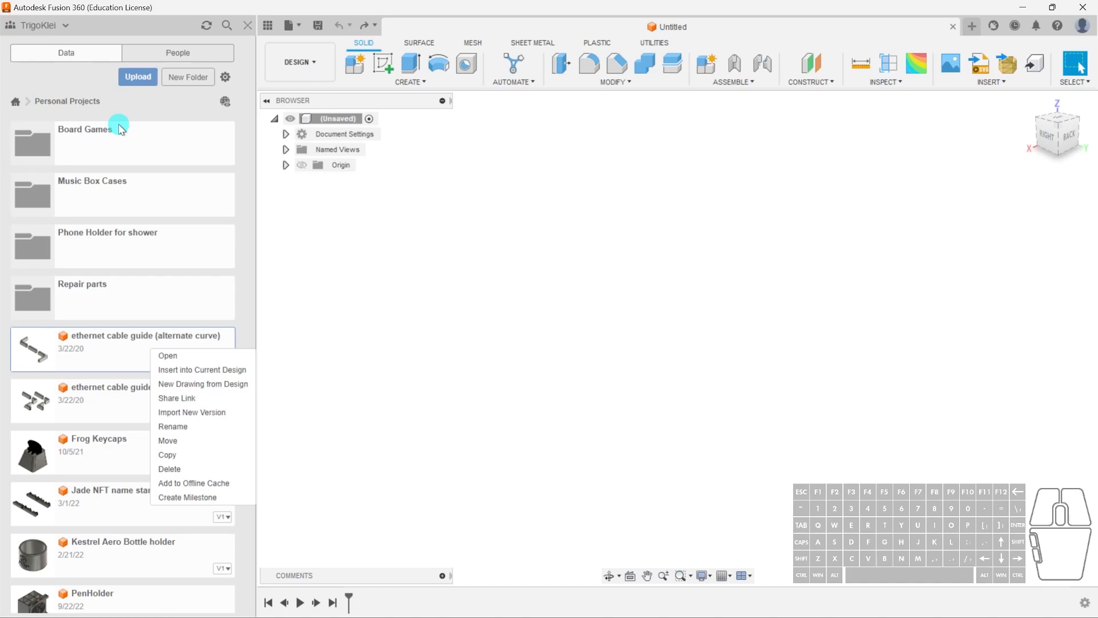
left_click(248, 25)
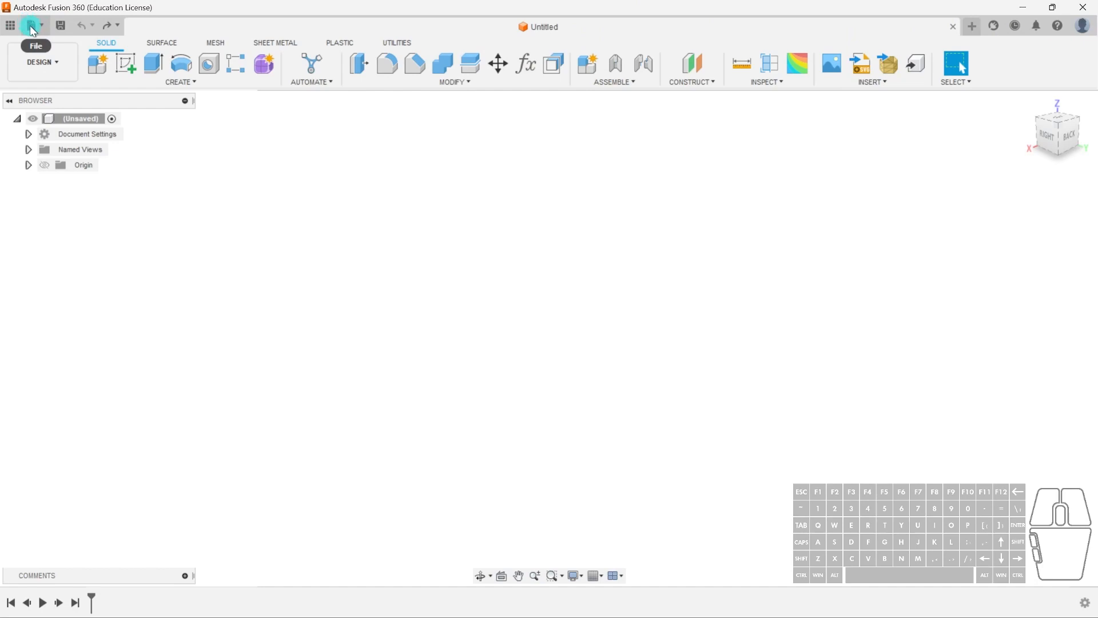
- Open the file menu, then open a new design tab, switch between the tabs, and close the new one
left_click(42, 28)
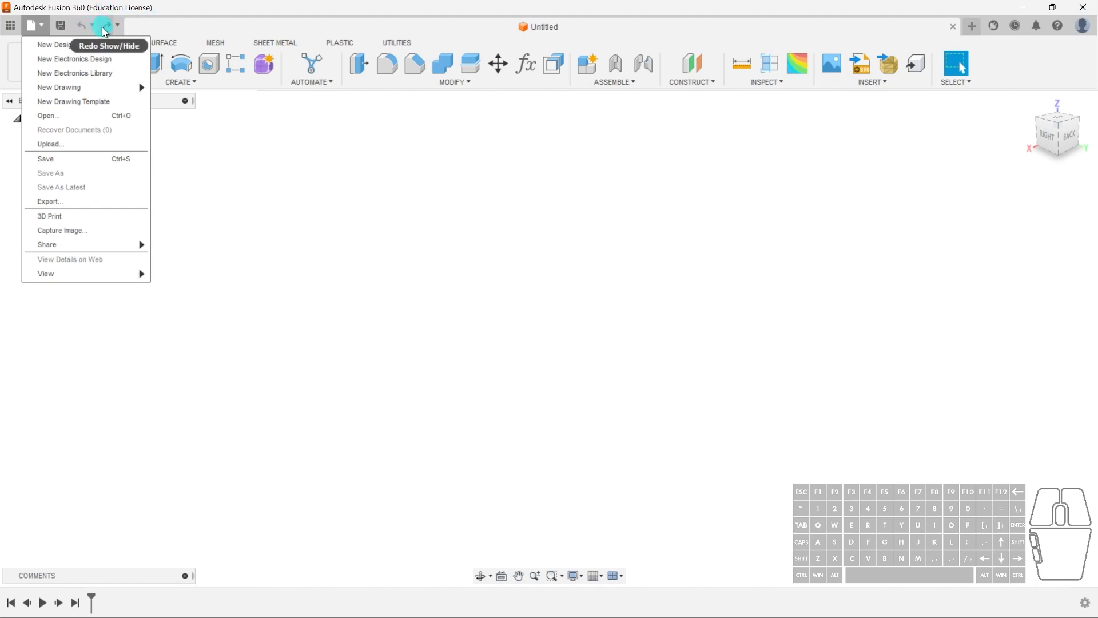
left_click(519, 30)
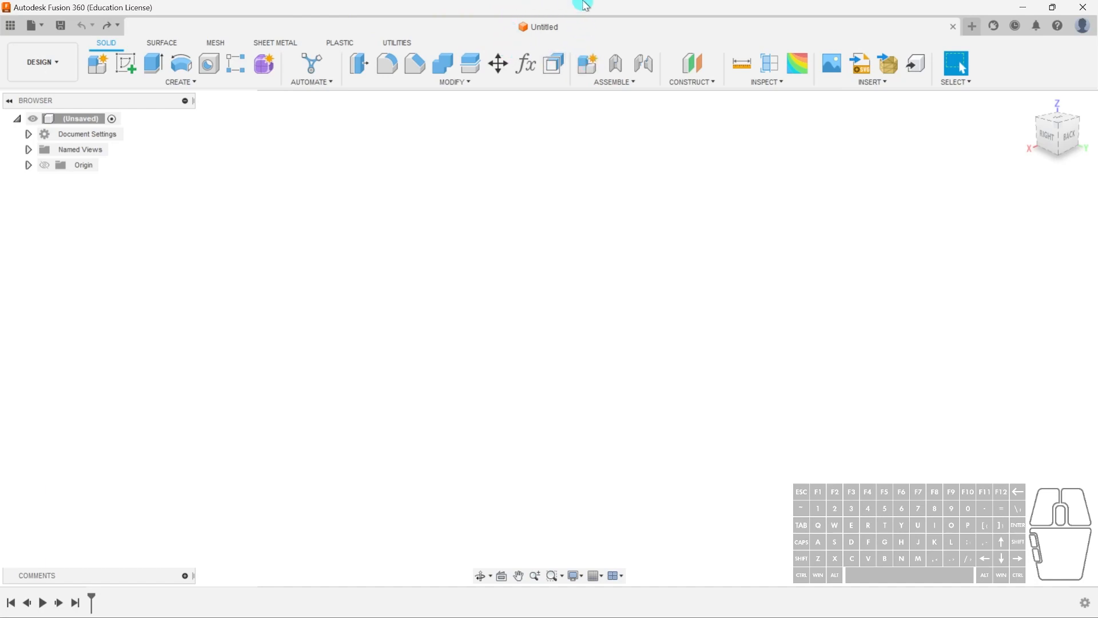
left_click(971, 27)
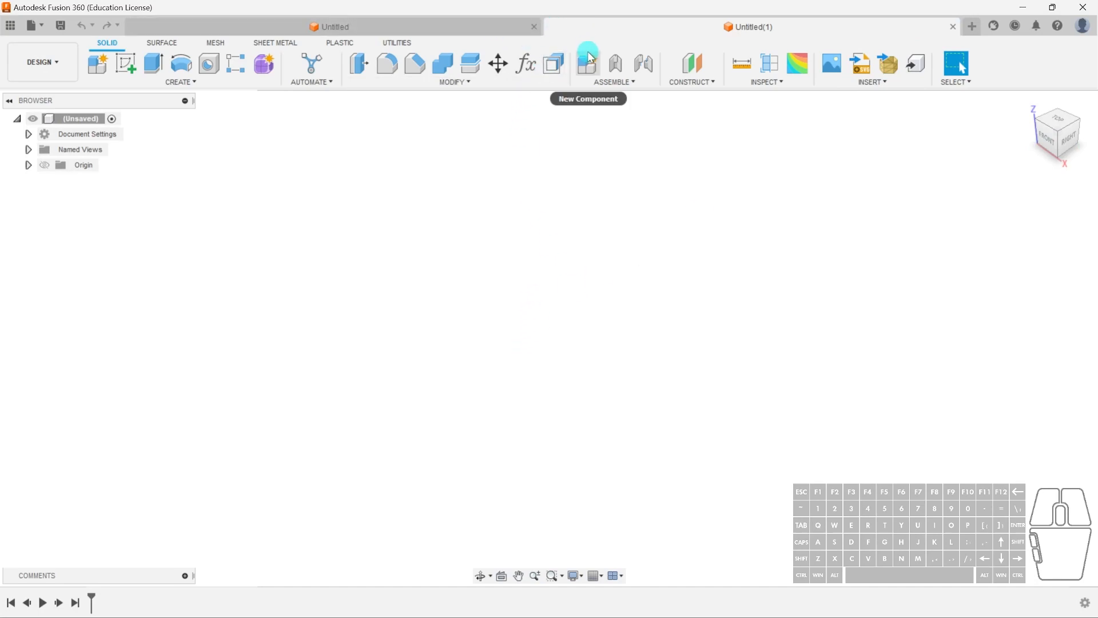
left_click(400, 21)
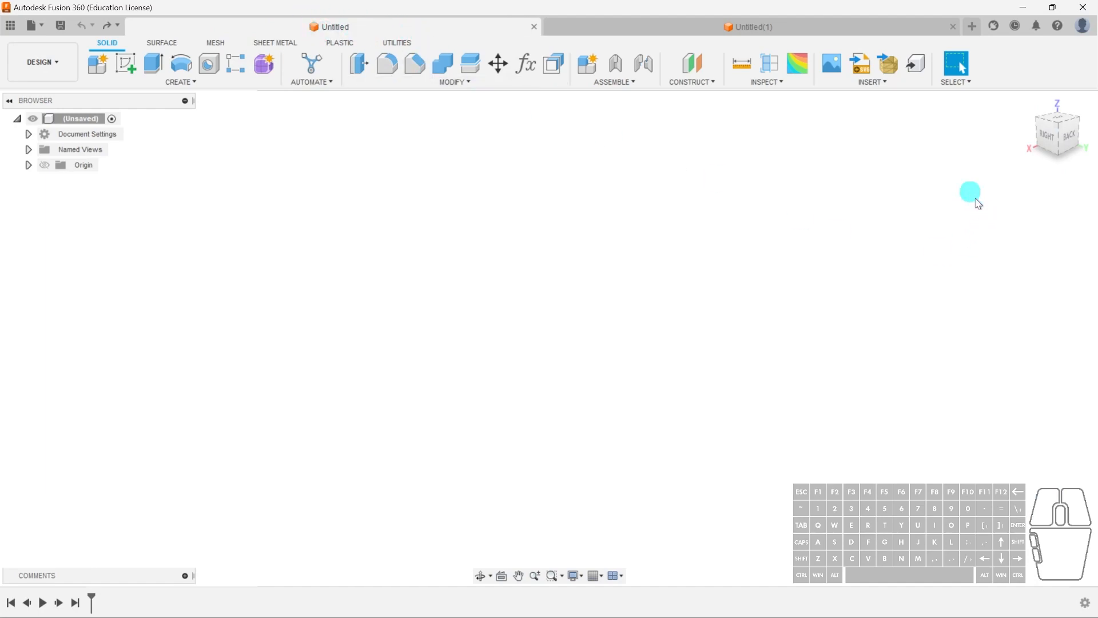
left_click(834, 25)
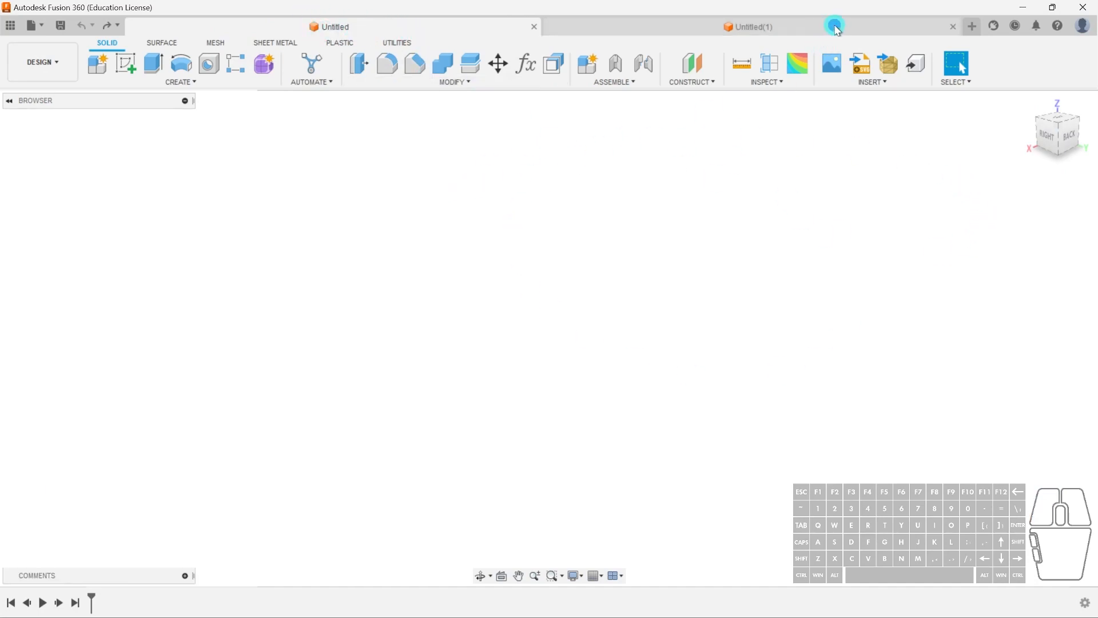
left_click(953, 27)
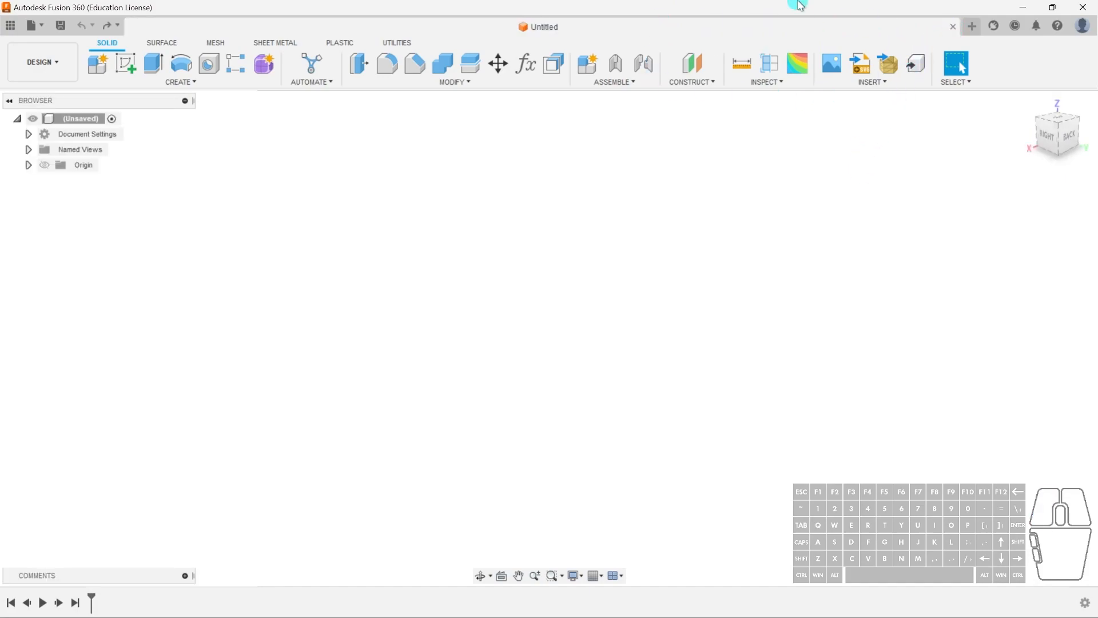
- Examine the Extensions dialog, the job status menu and the help menu
left_click(994, 27)
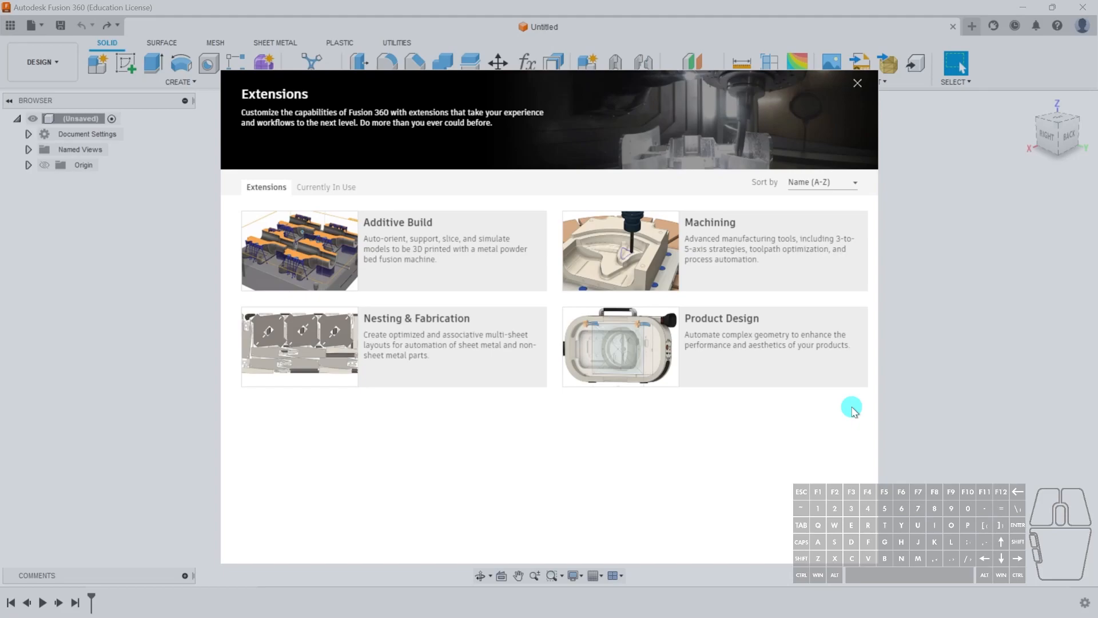
left_click(861, 87)
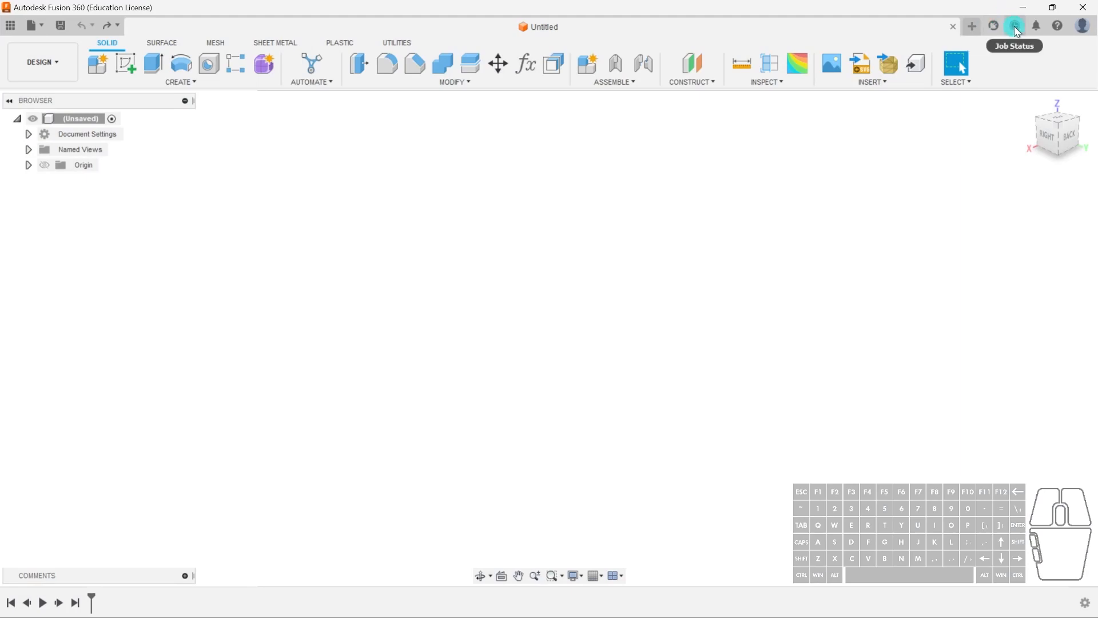
left_click(1014, 26)
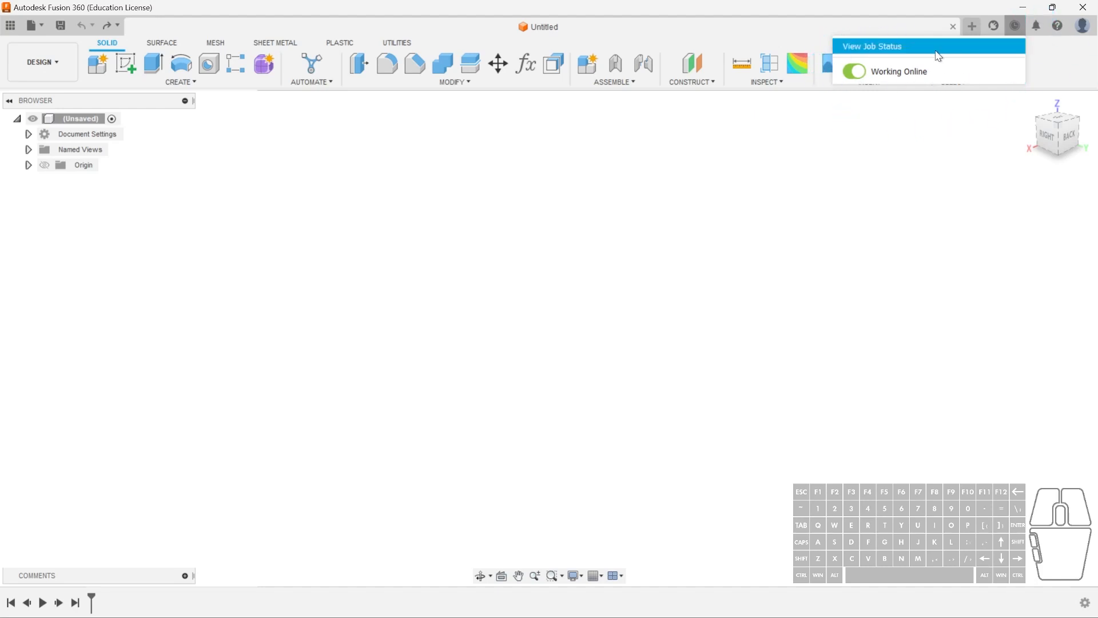
left_click(1021, 28)
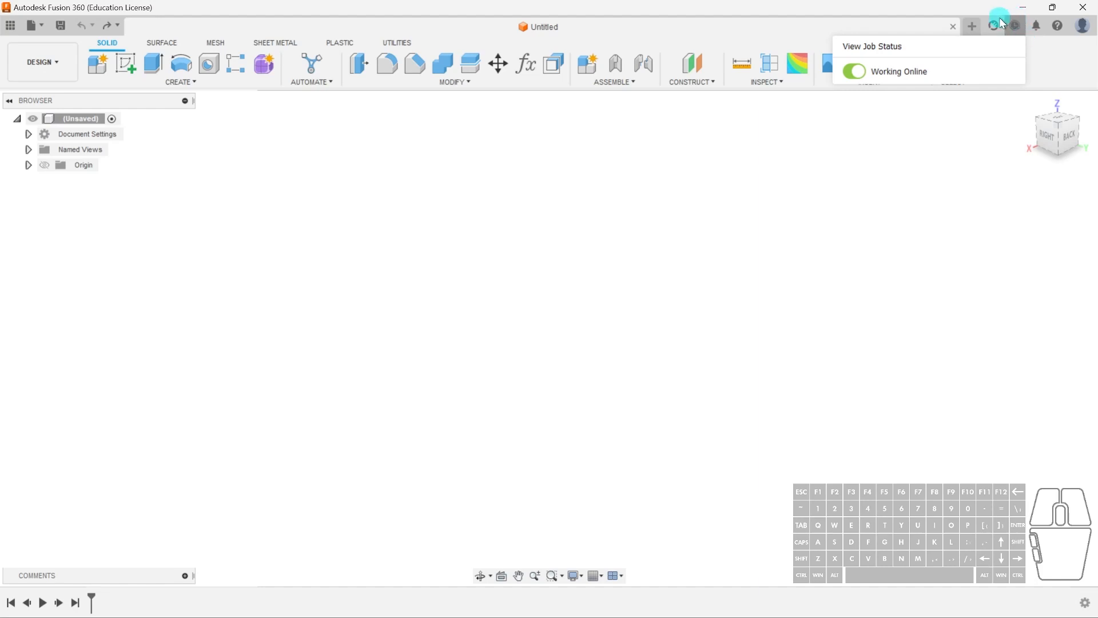
left_click(1040, 55)
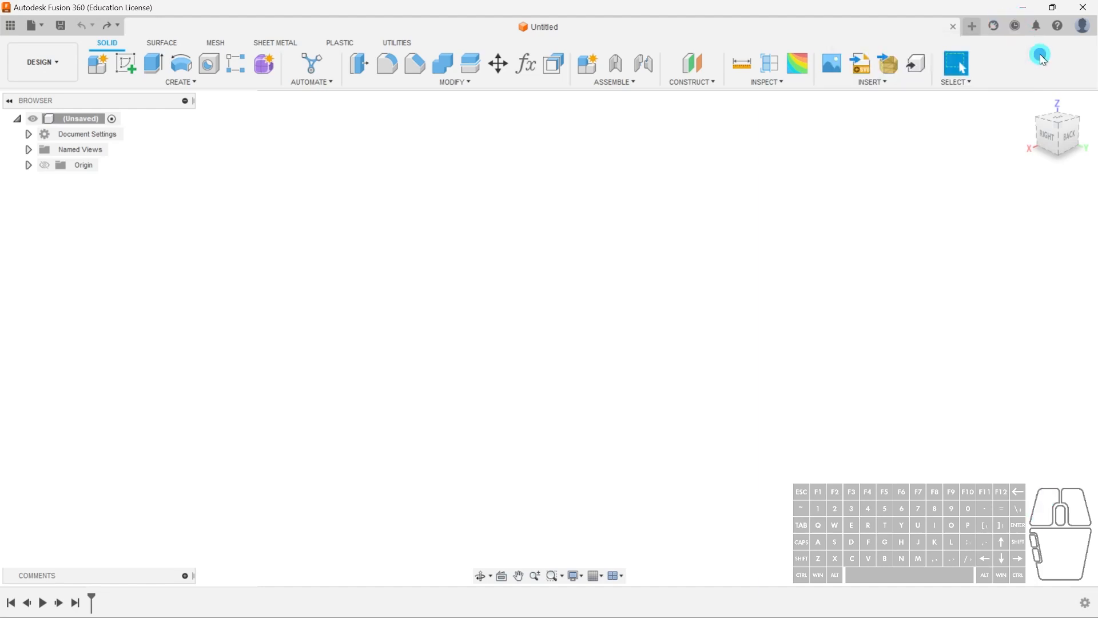
left_click(1060, 30)
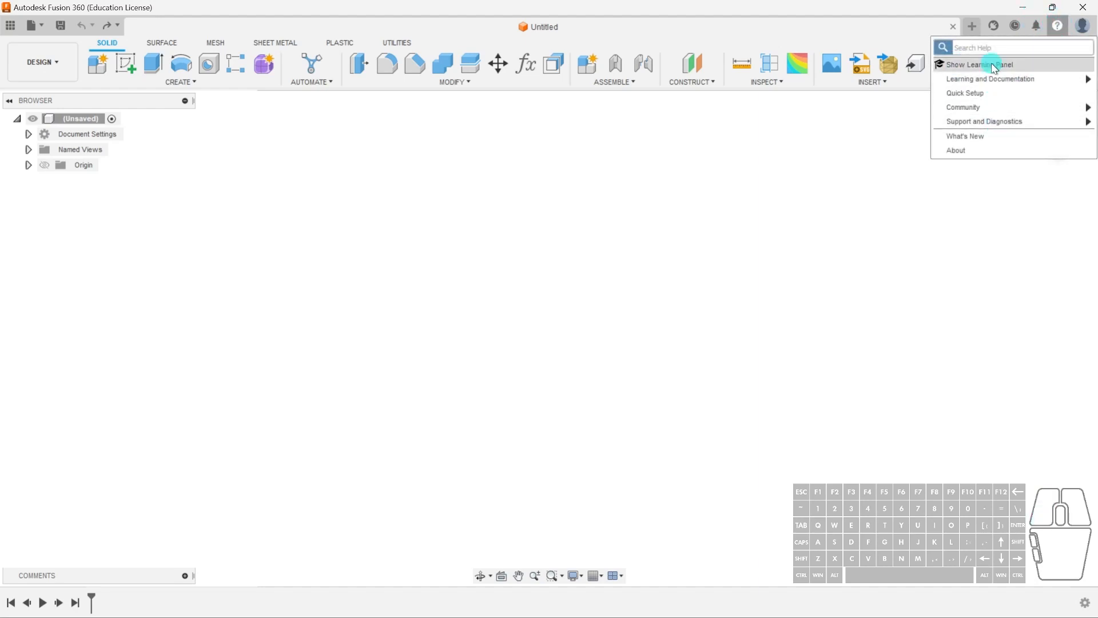
mouse_move(1002, 82)
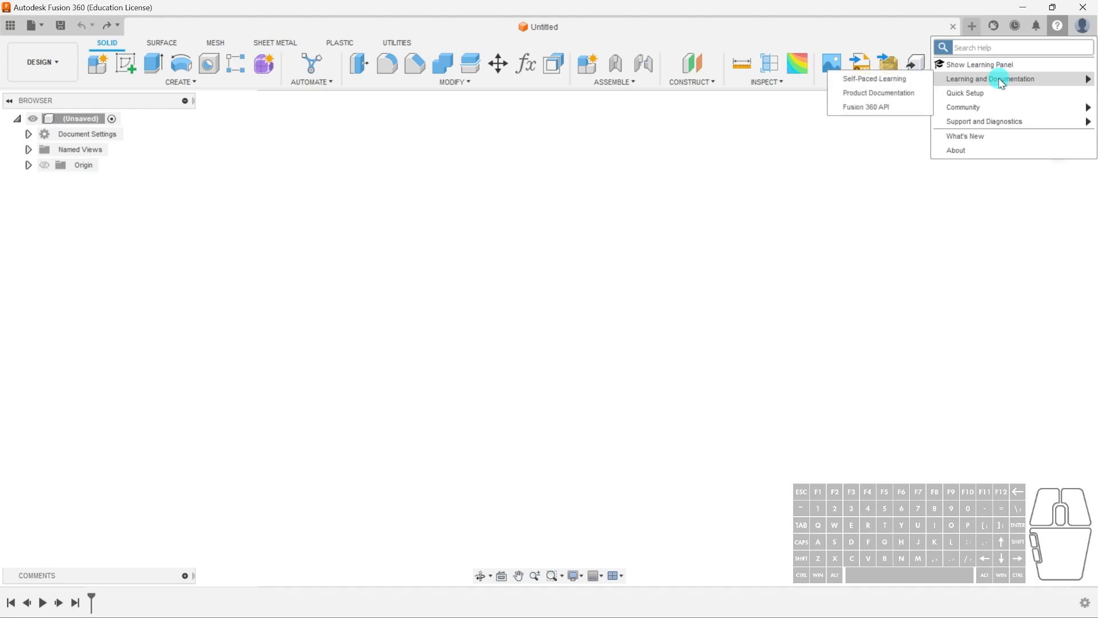
left_click(1063, 27)
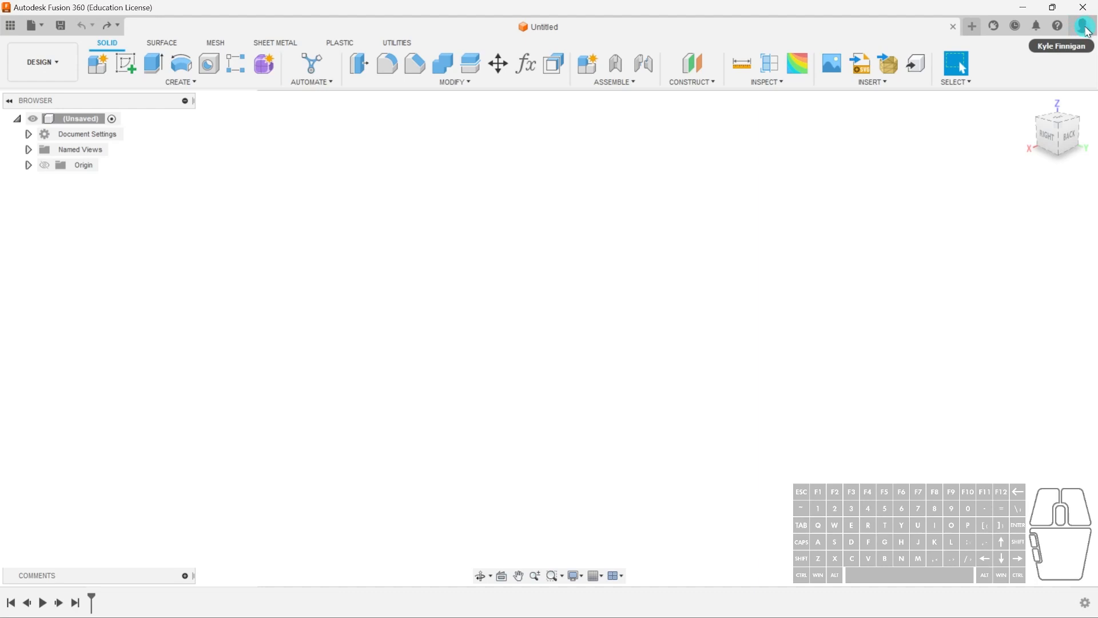
- Open Preferences from the account menu and cancel the dialog
left_click(1086, 29)
left_click(1039, 59)
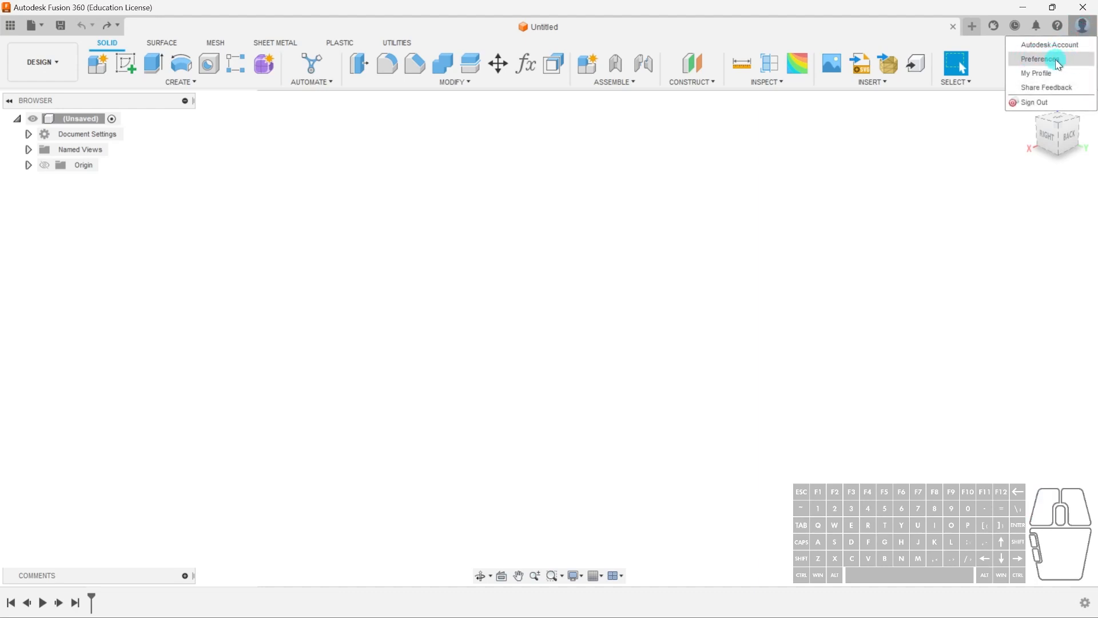
left_click(1055, 59)
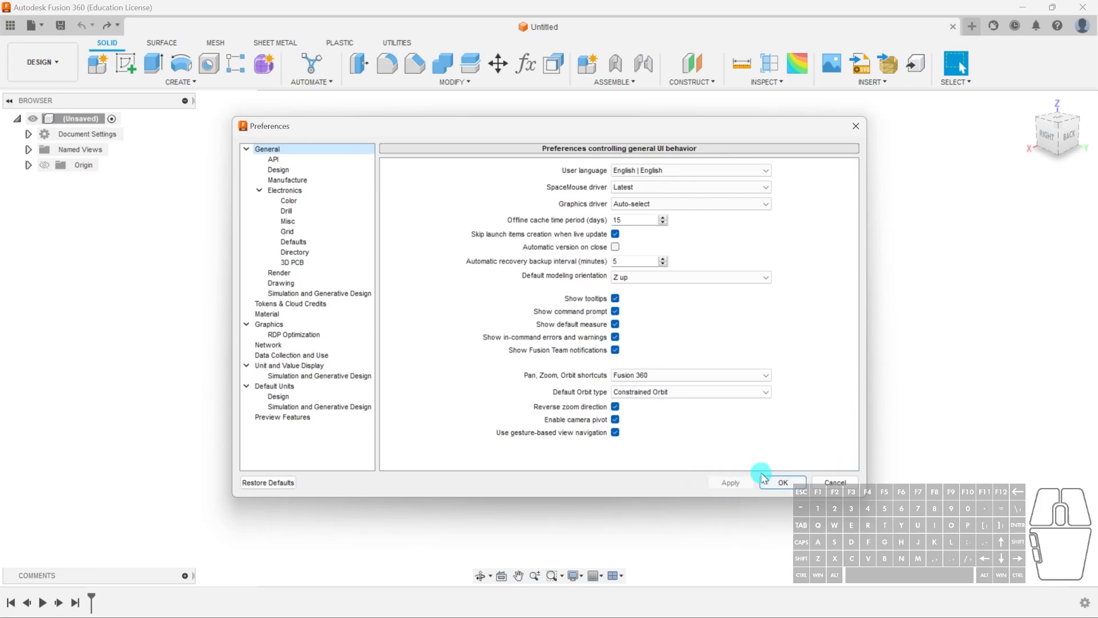
left_click(836, 482)
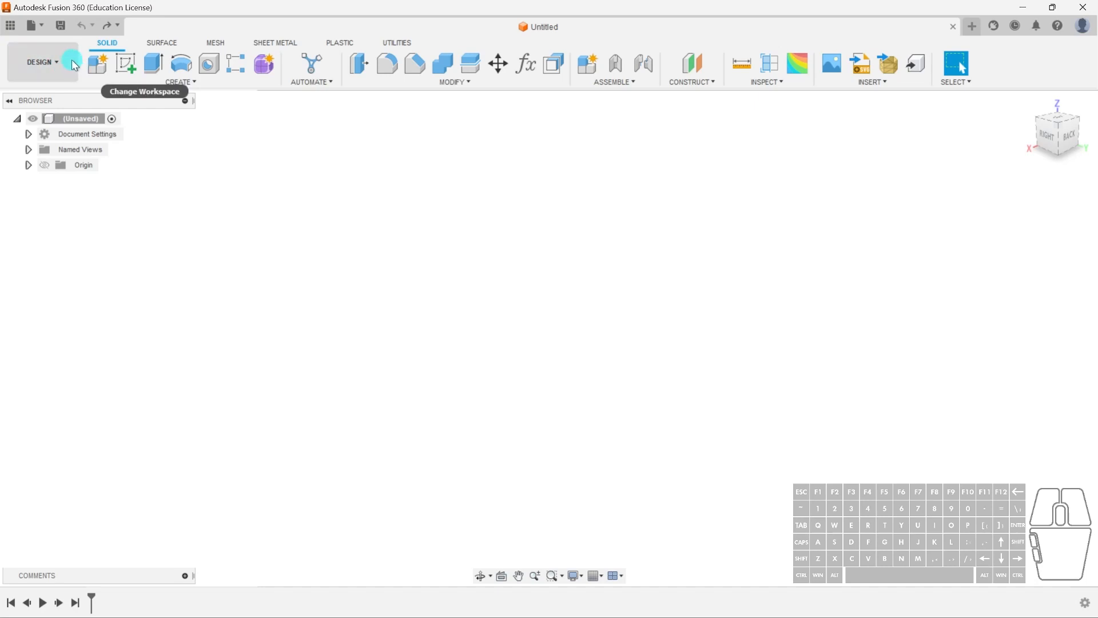
- Examine the available workspaces in the workspace switcher
left_click(60, 66)
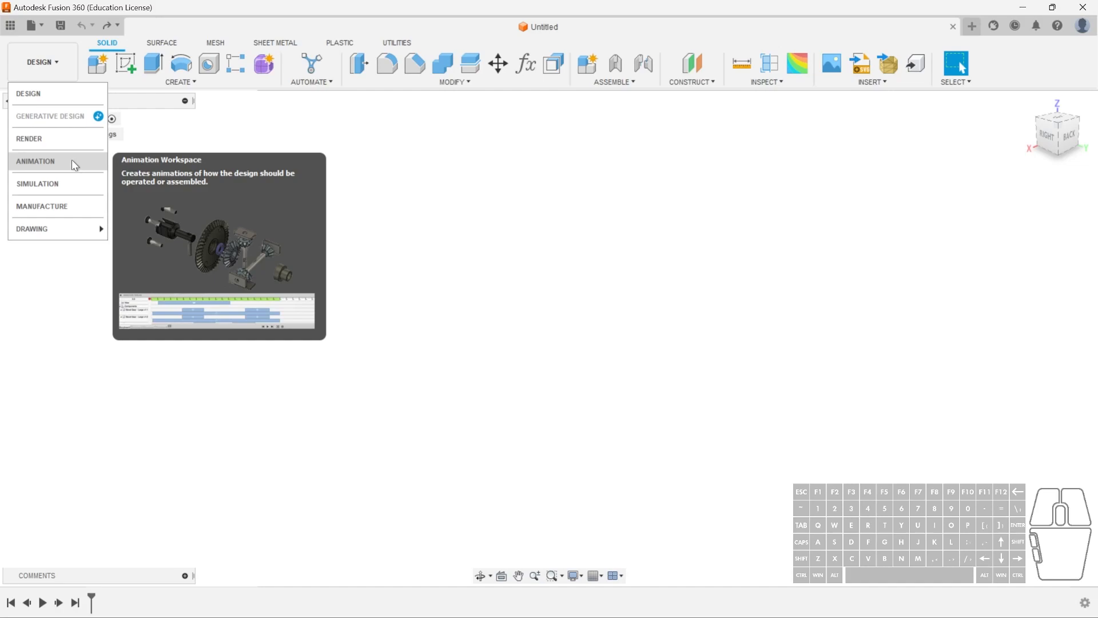
left_click(68, 66)
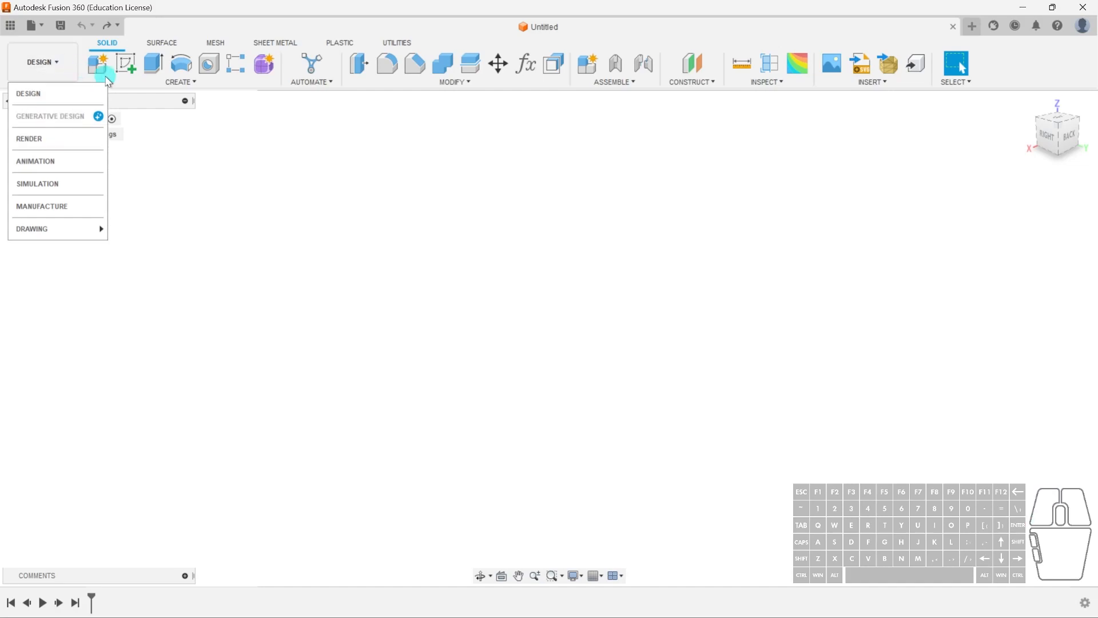
left_click(105, 81)
- Explore the Create and Modify menus, including the pin options of Change Parameters
left_click(125, 84)
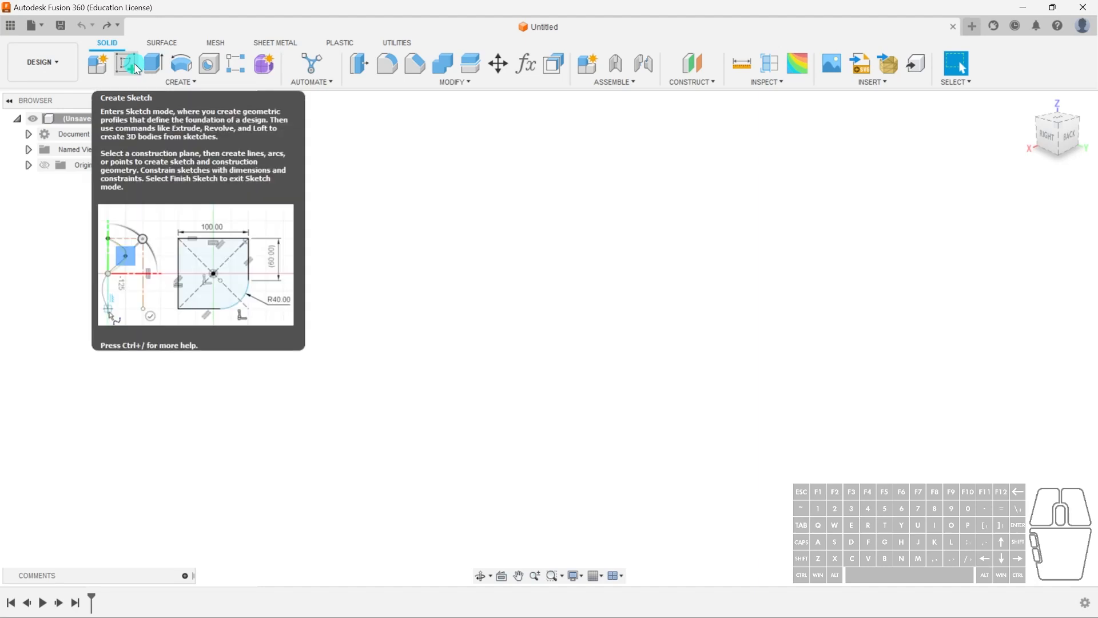
left_click(181, 84)
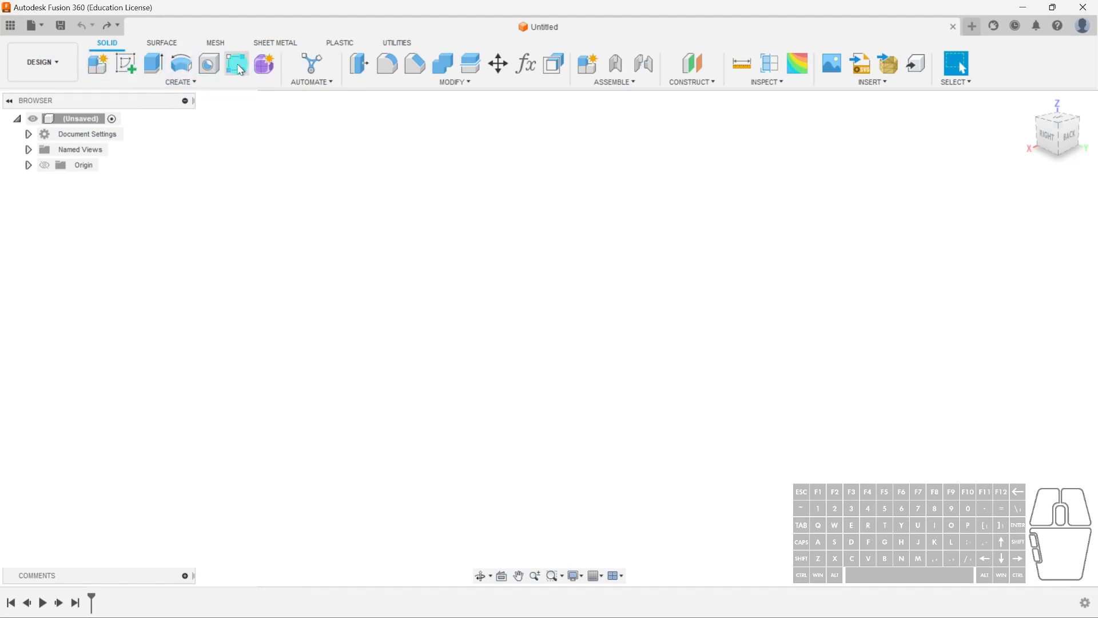
left_click(180, 81)
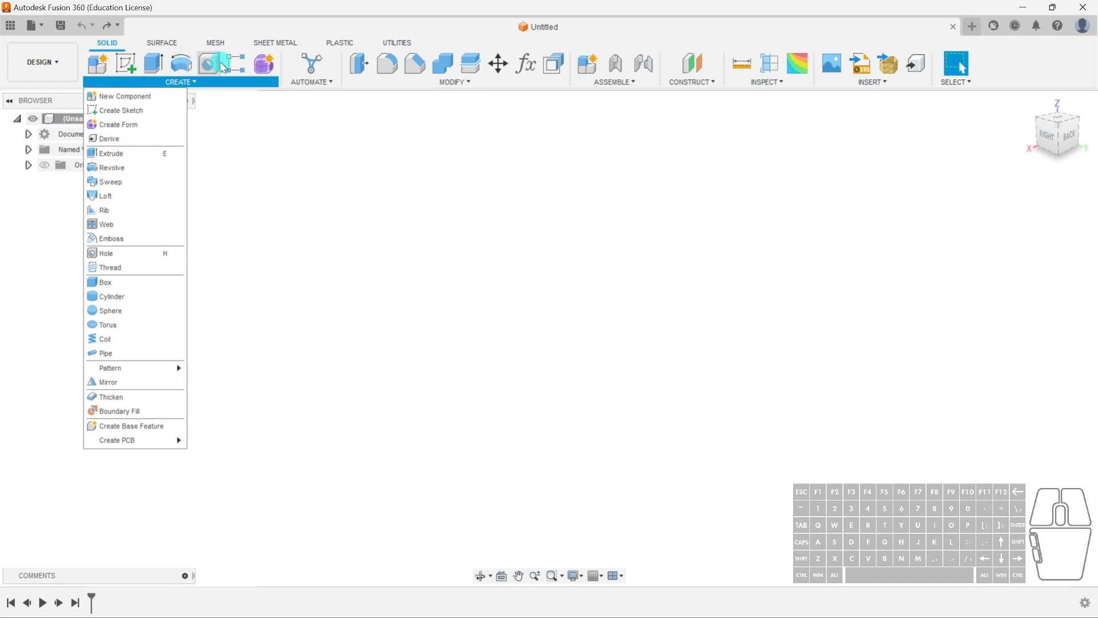
mouse_move(387, 80)
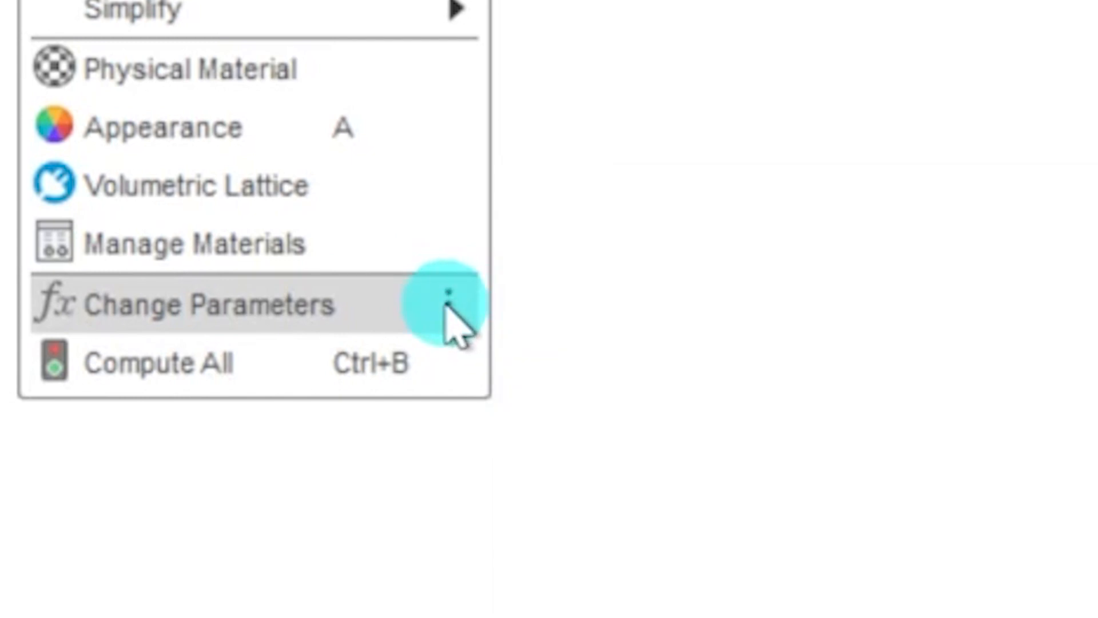
left_click(447, 307)
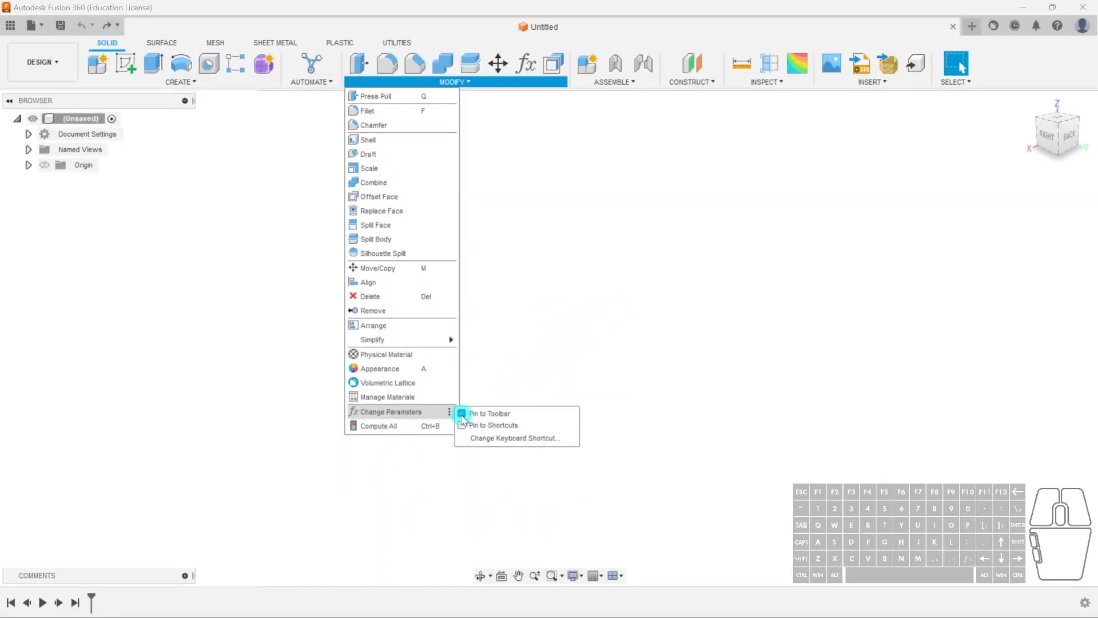
left_click(462, 414)
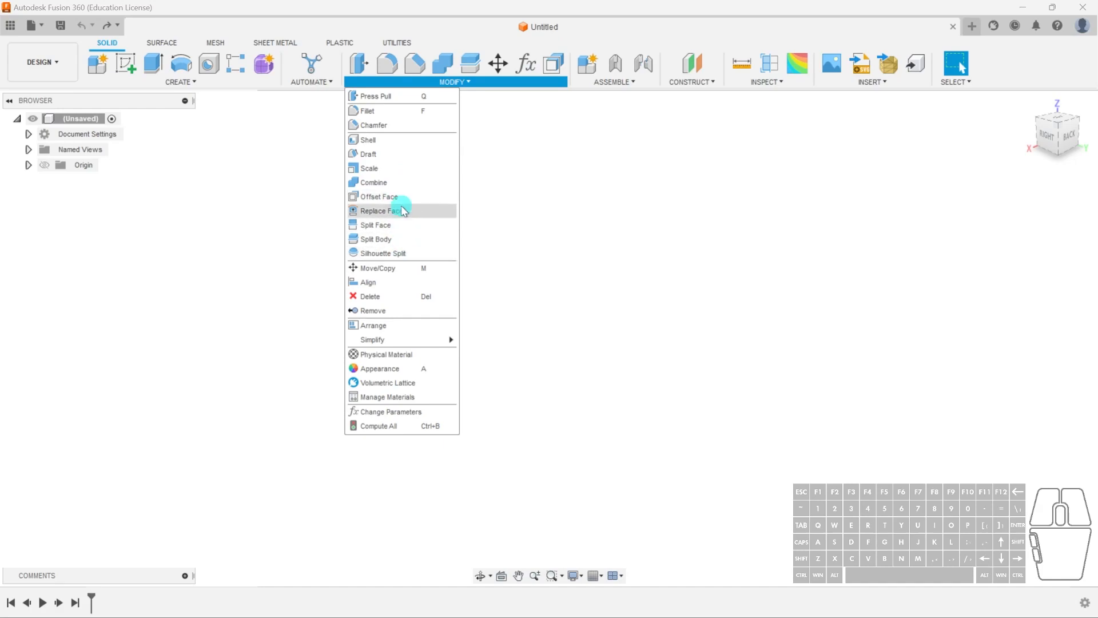
left_click(595, 86)
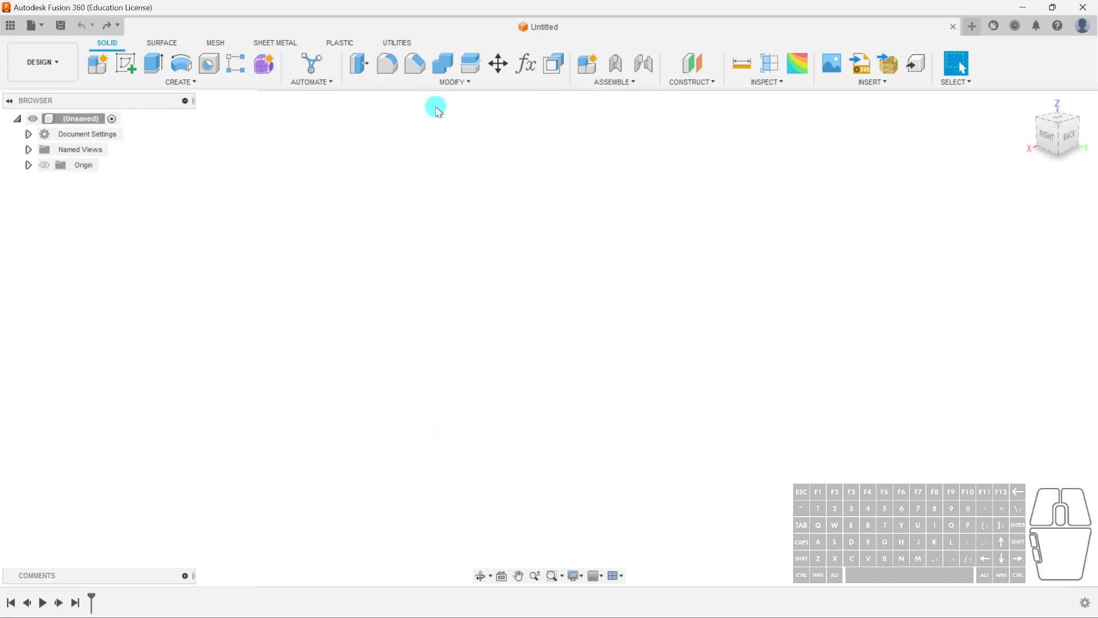
- Start a sketch on the horizontal origin plane, draw a circle of about 50 mm radius centred on the origin, and finish the sketch
left_click(126, 67)
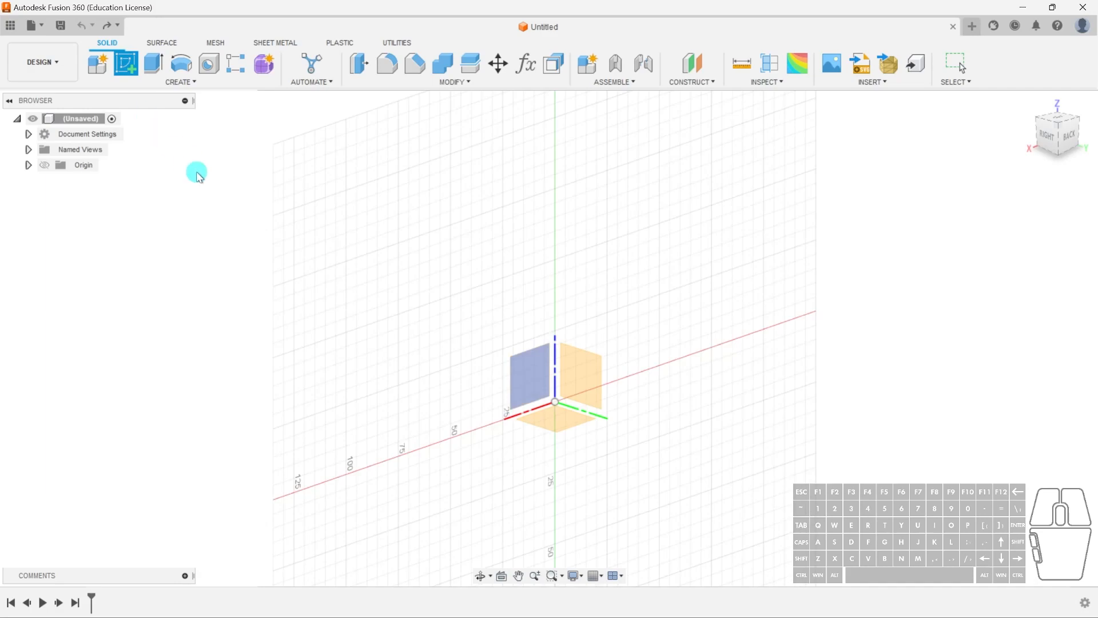
left_click(557, 416)
key("c")
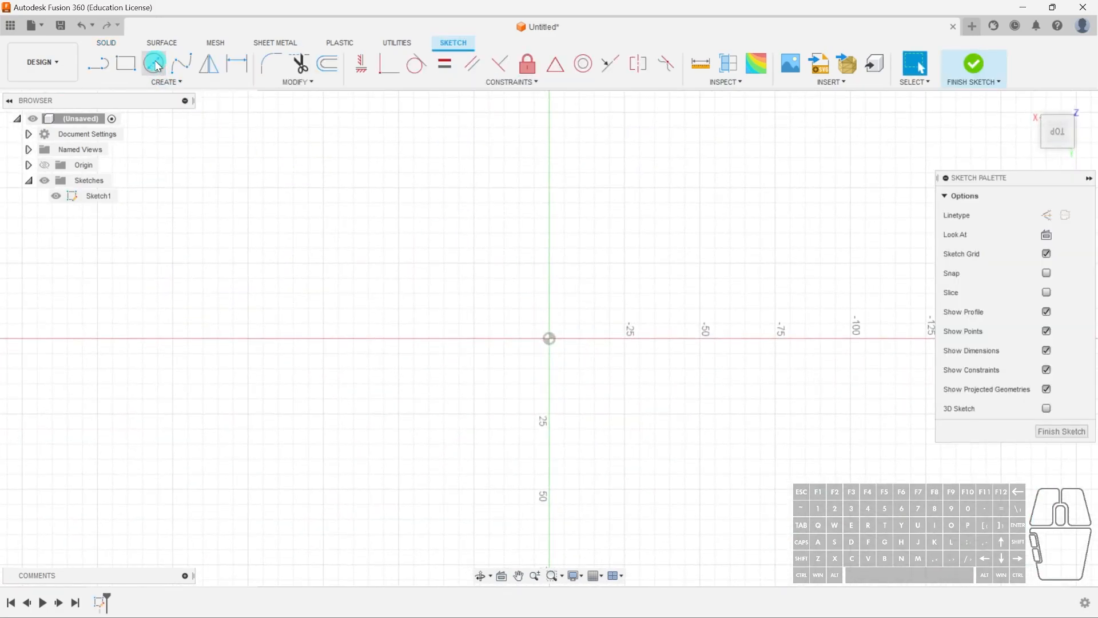
left_click(550, 339)
left_click(699, 338)
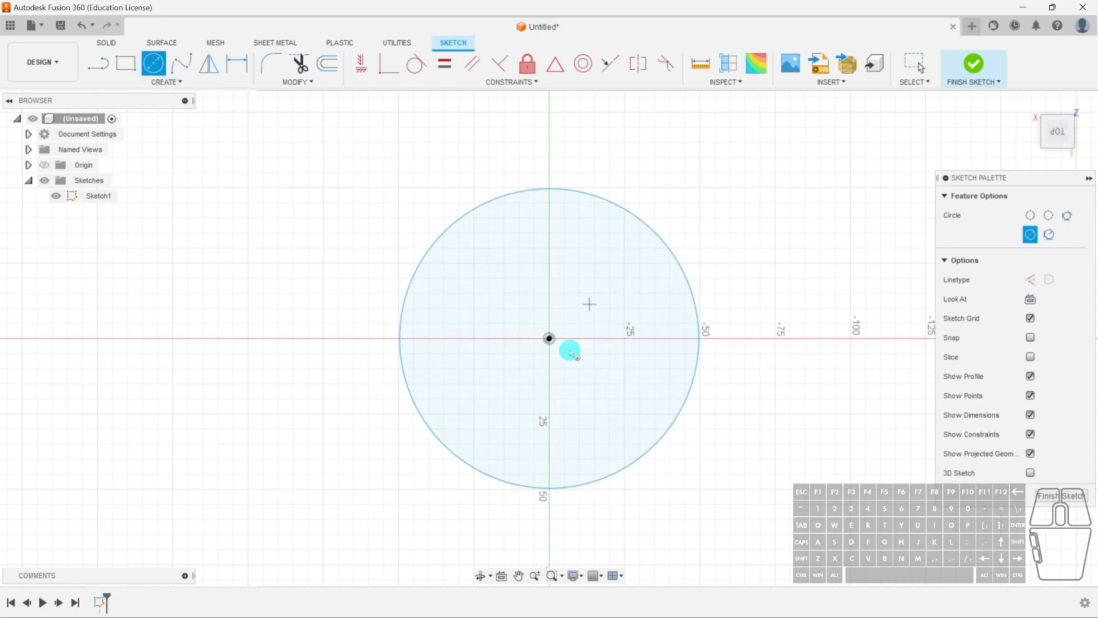
left_click(1050, 498)
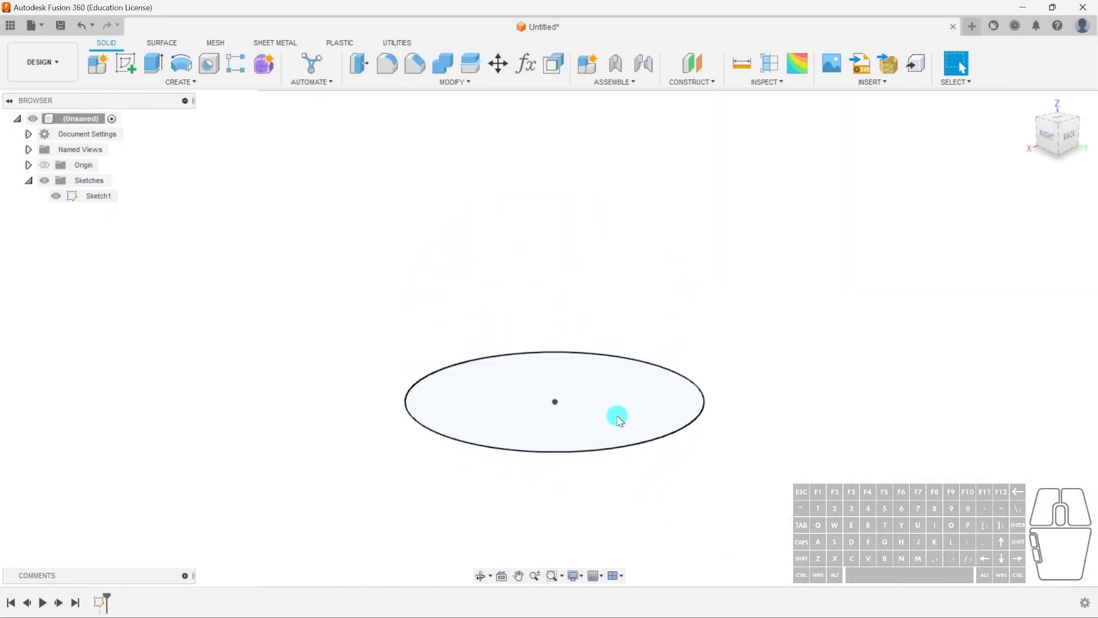
- Extrude the circle 85 mm as a new body
key("e")
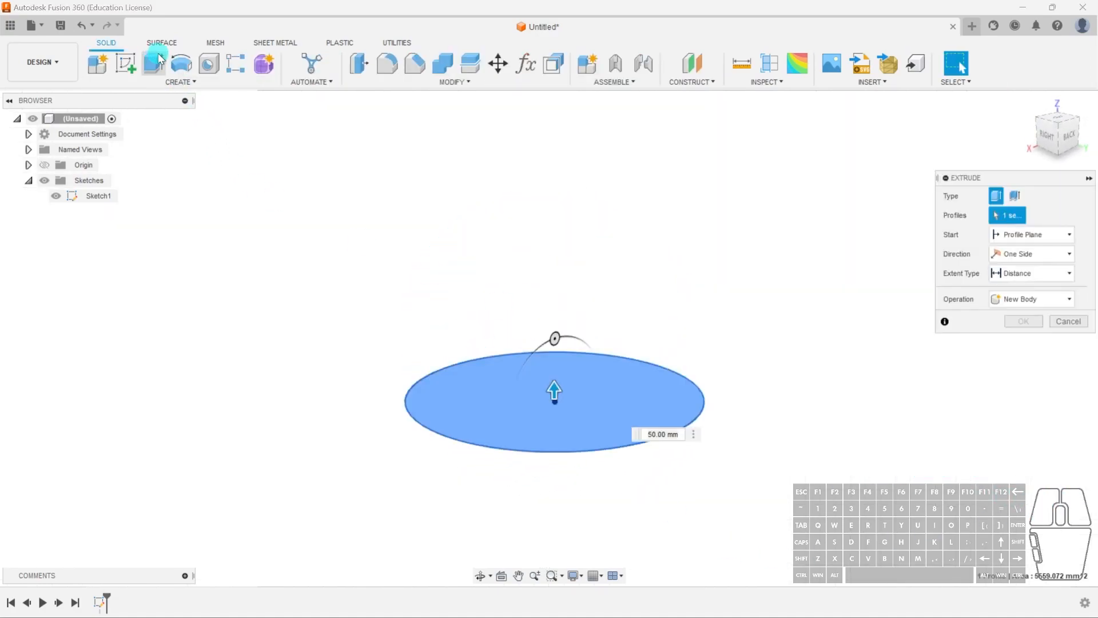
left_click(572, 389)
left_click_drag(554, 395, 553, 142)
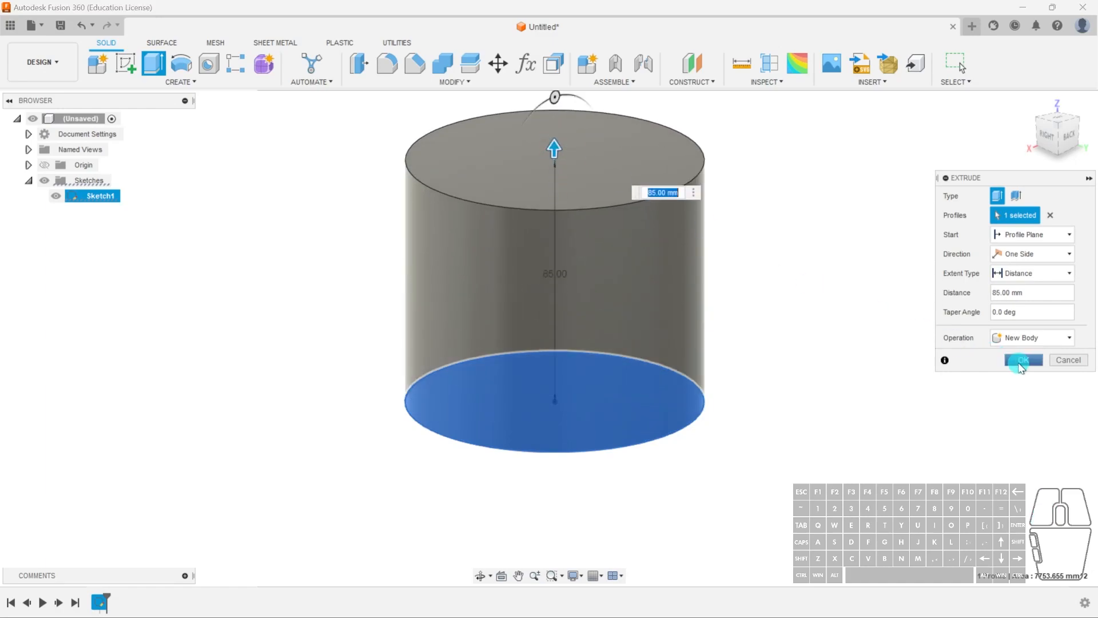
left_click(1024, 360)
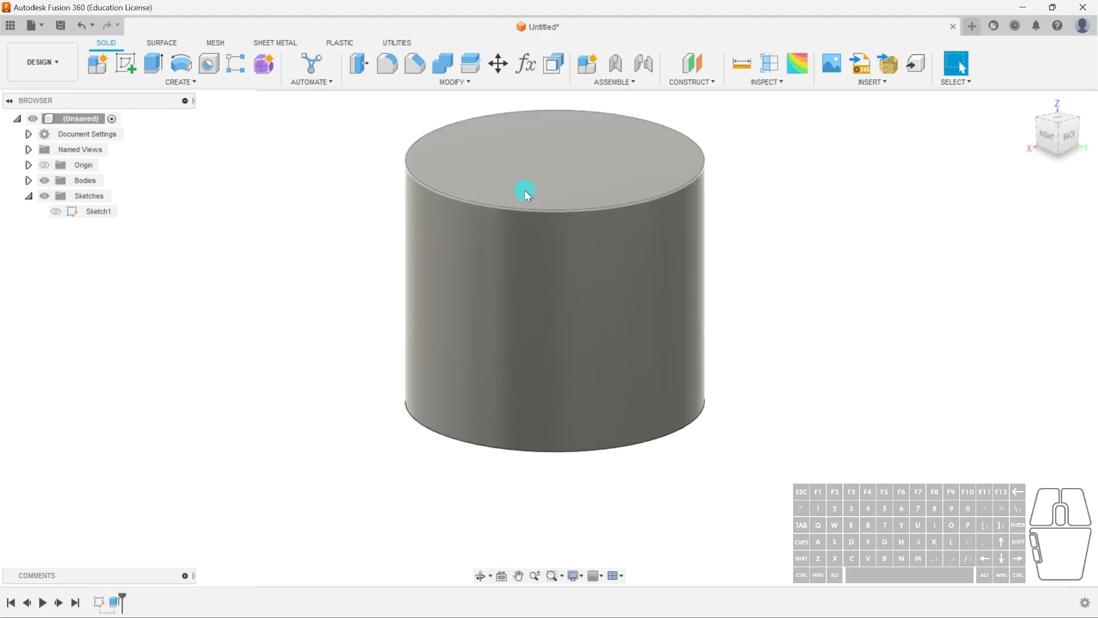
- Orbit around the cylinder with the view cube, switching to the top view and back to a 3D view
left_click(1058, 121)
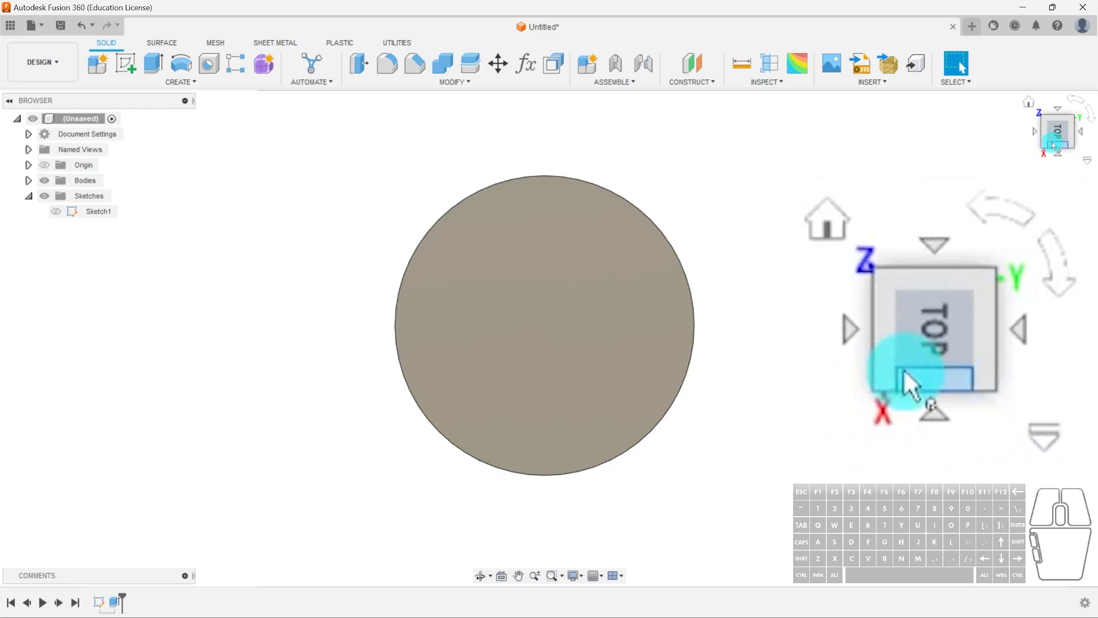
mouse_move(1055, 136)
left_mouse_down()
mouse_move(1042, 105)
mouse_move(1003, 131)
mouse_move(981, 98)
mouse_move(811, 76)
mouse_move(804, 91)
mouse_move(958, 79)
left_mouse_up()
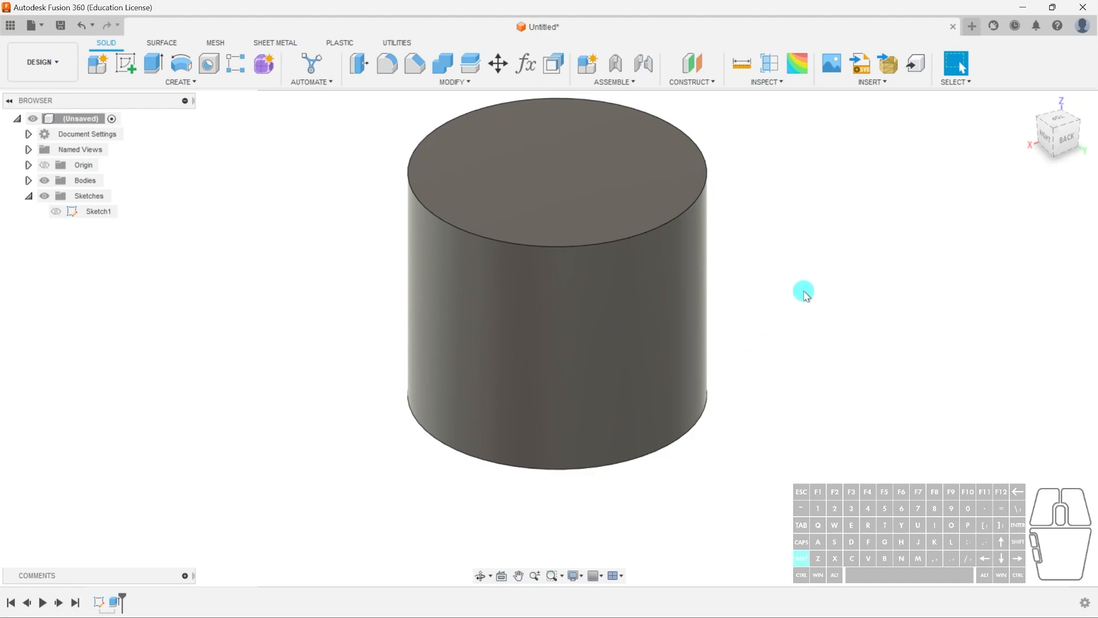
middle_click_drag(831, 273, 772, 350, "shift")
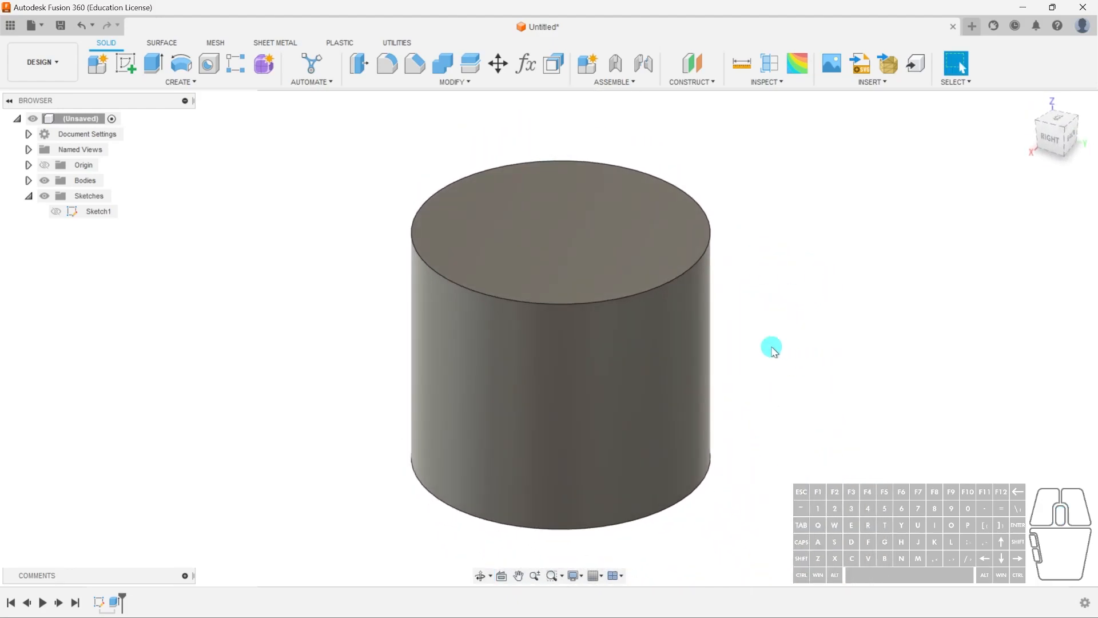
middle_click_drag(569, 347, 547, 331, "shift")
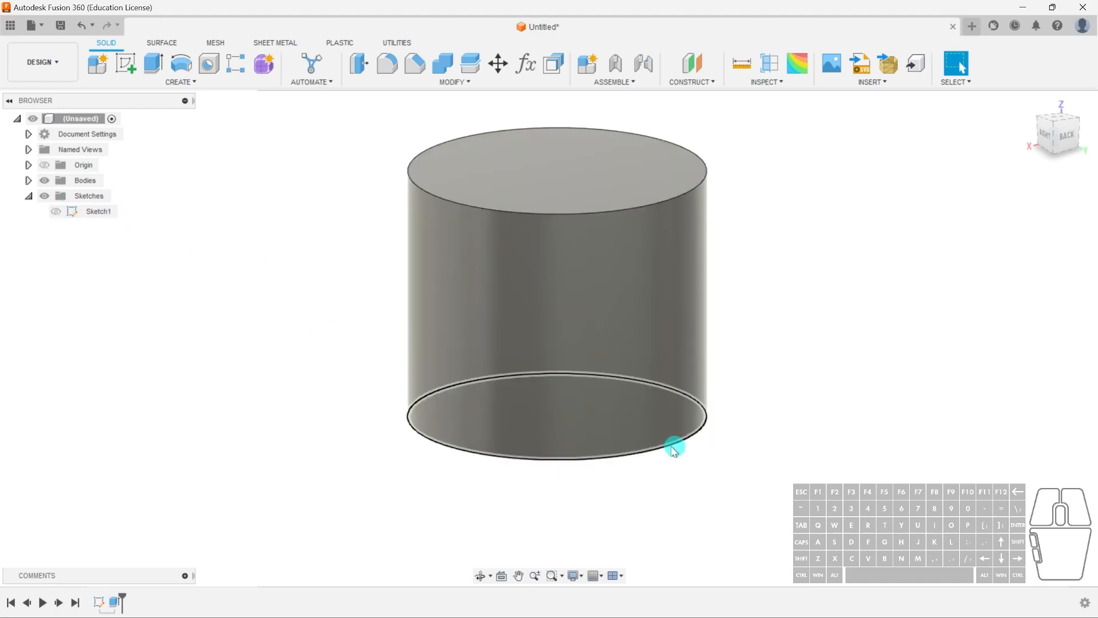
- Show the sketch again and hide the extruded cylinder body in the browser
left_click(55, 215)
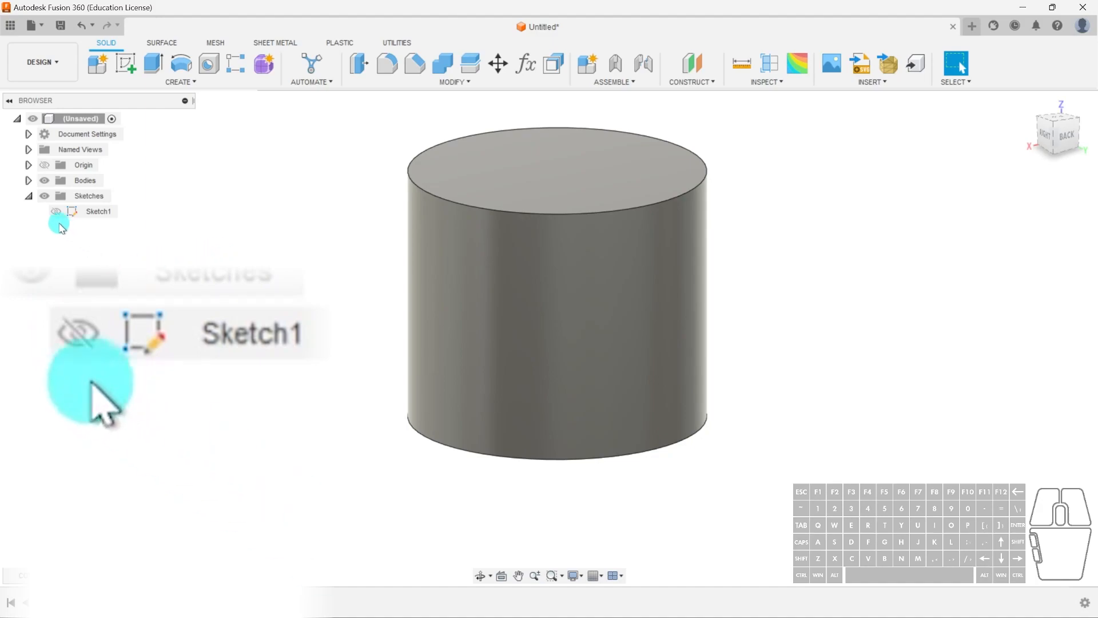
left_click(57, 213)
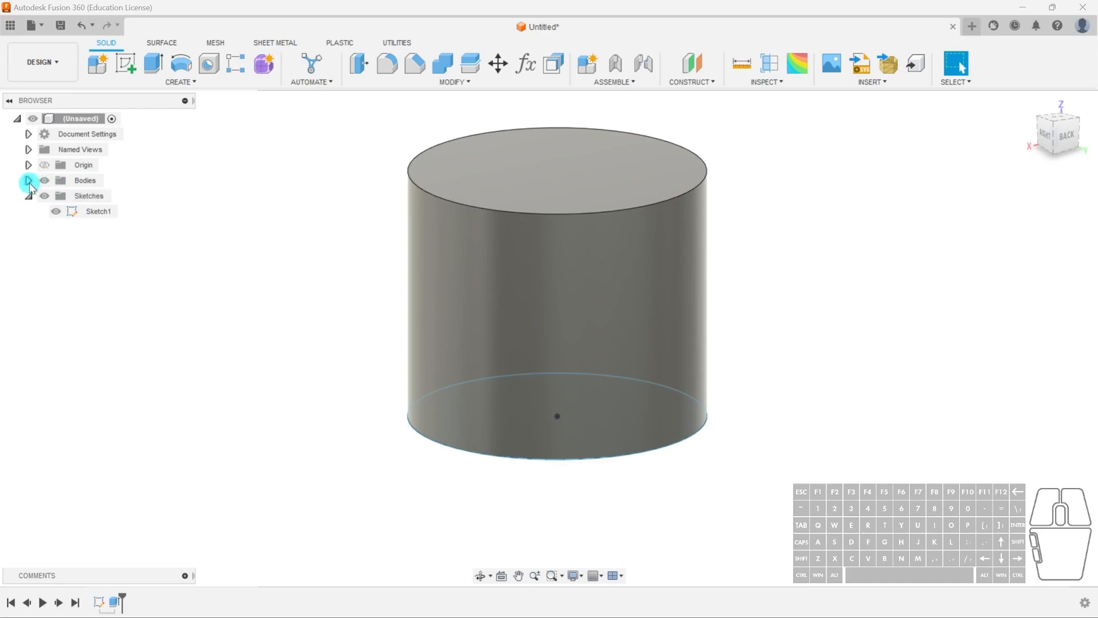
left_click(29, 181)
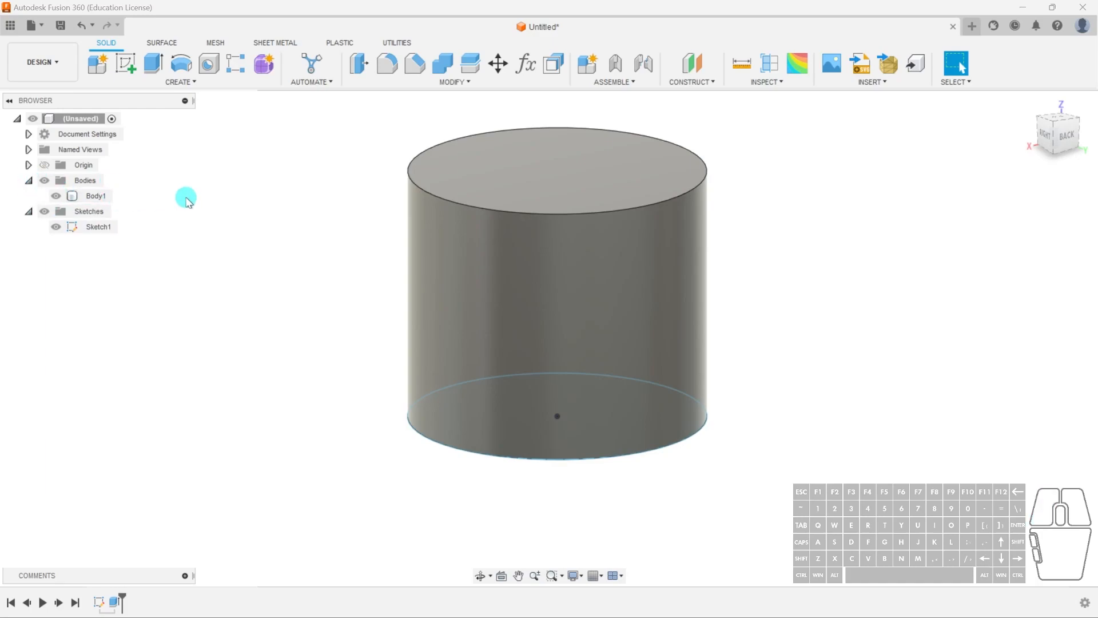
left_click(110, 202)
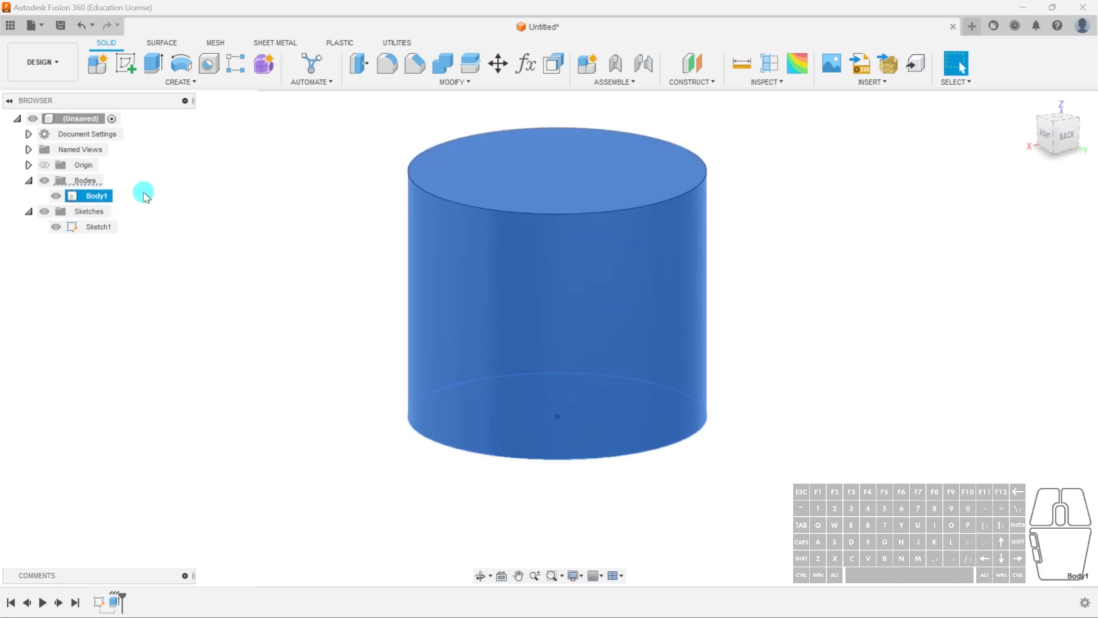
left_click(55, 196)
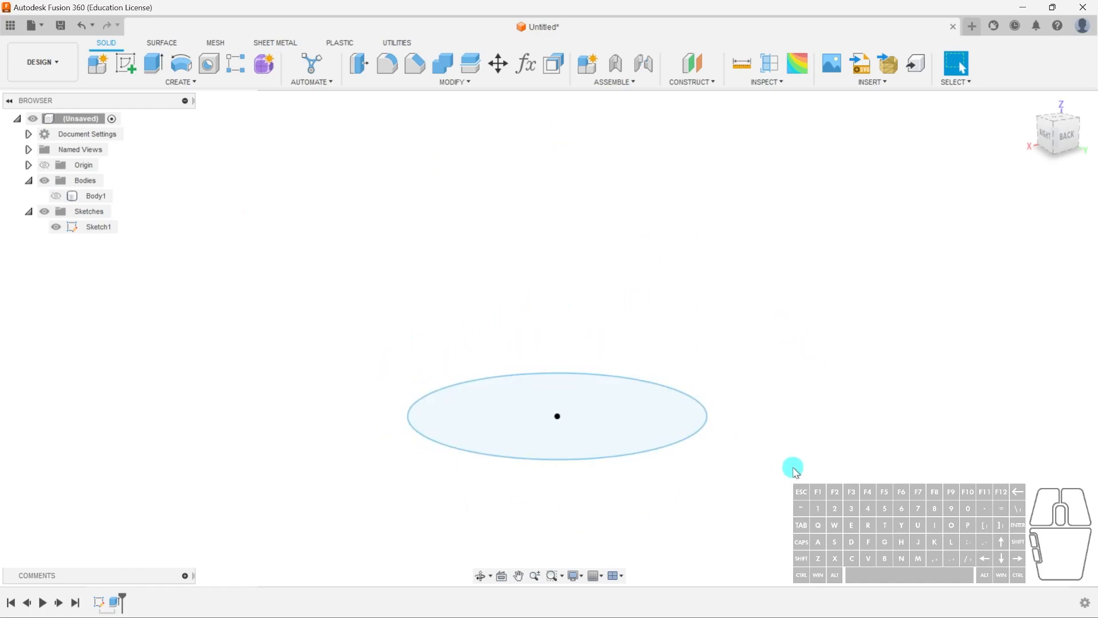
- Extrude the sketch circle again as a second, shorter new body
left_click(603, 405)
left_click(153, 64)
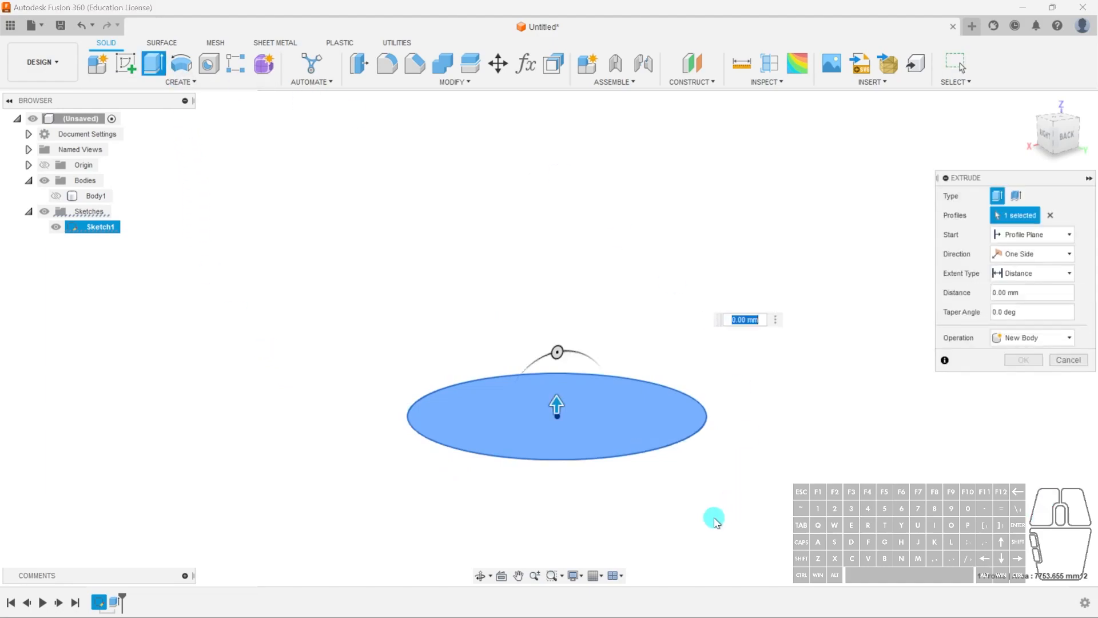
left_click_drag(558, 408, 558, 529)
left_click(1035, 361)
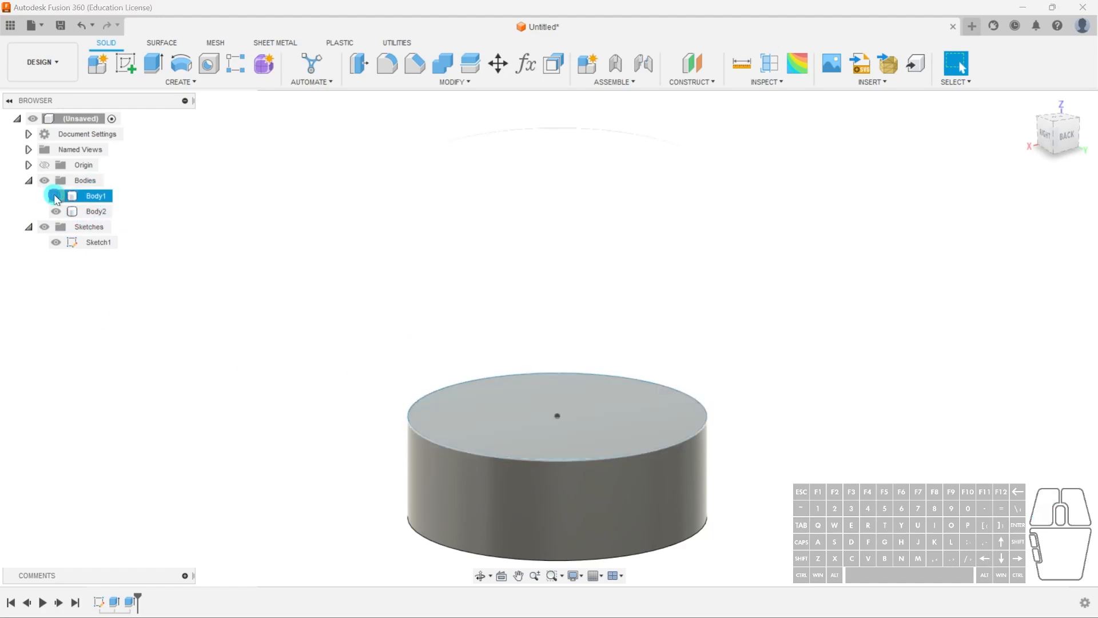
- Show the first cylinder body again and hide the sketch
left_click(55, 196)
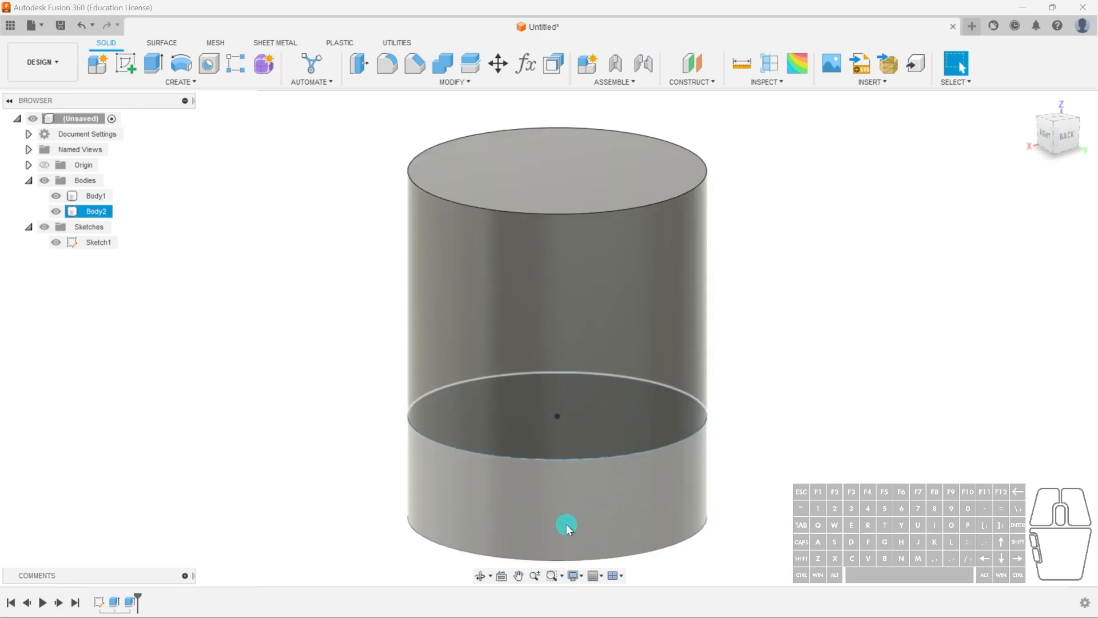
left_click(57, 243)
left_click(537, 174)
left_click(755, 479)
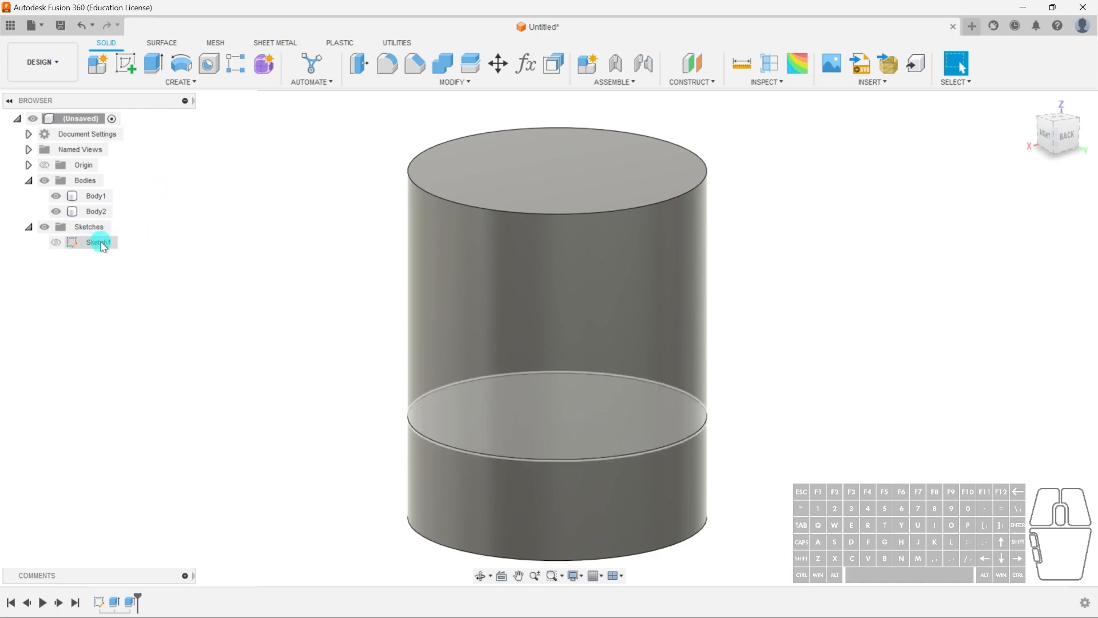
- Rename the first, upper body as Top cylinder
left_click(76, 197)
right_click(91, 200)
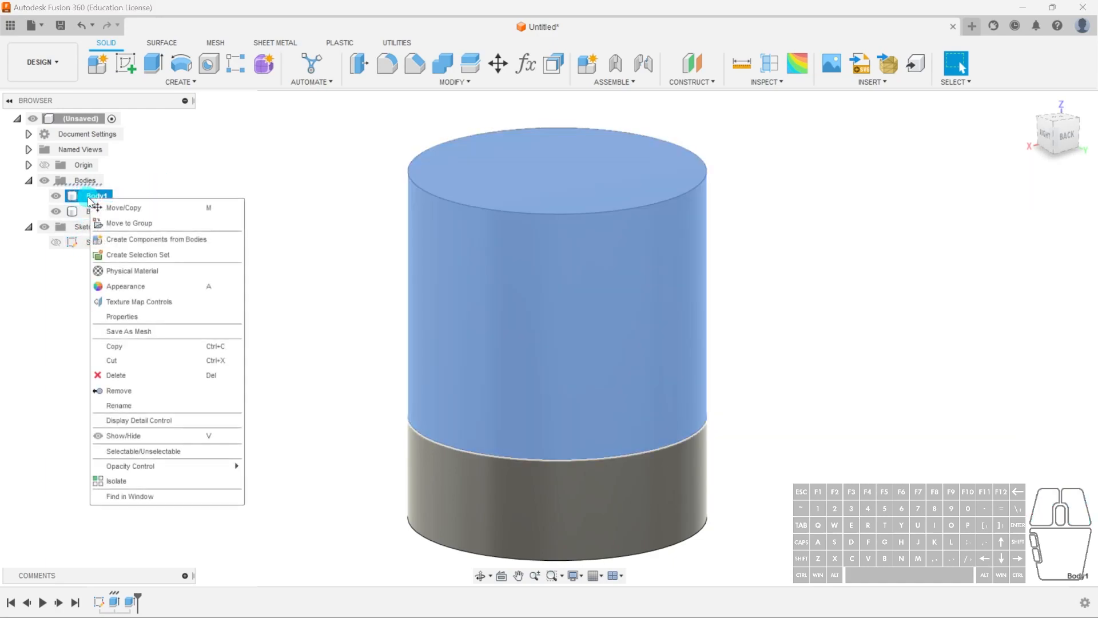
left_click(131, 404)
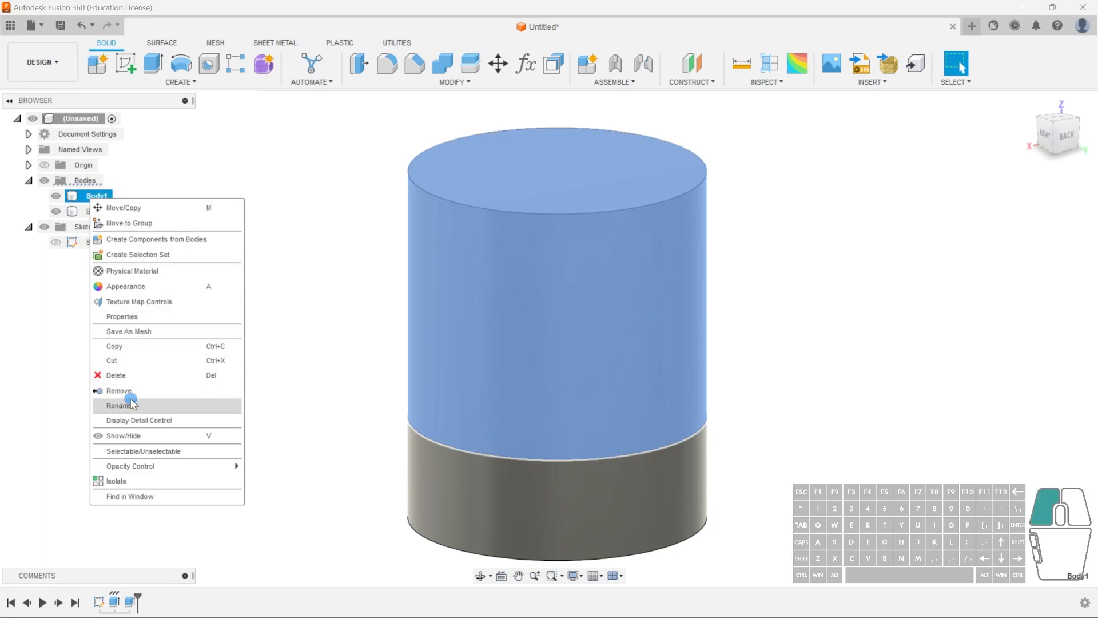
type("Top cylinder")
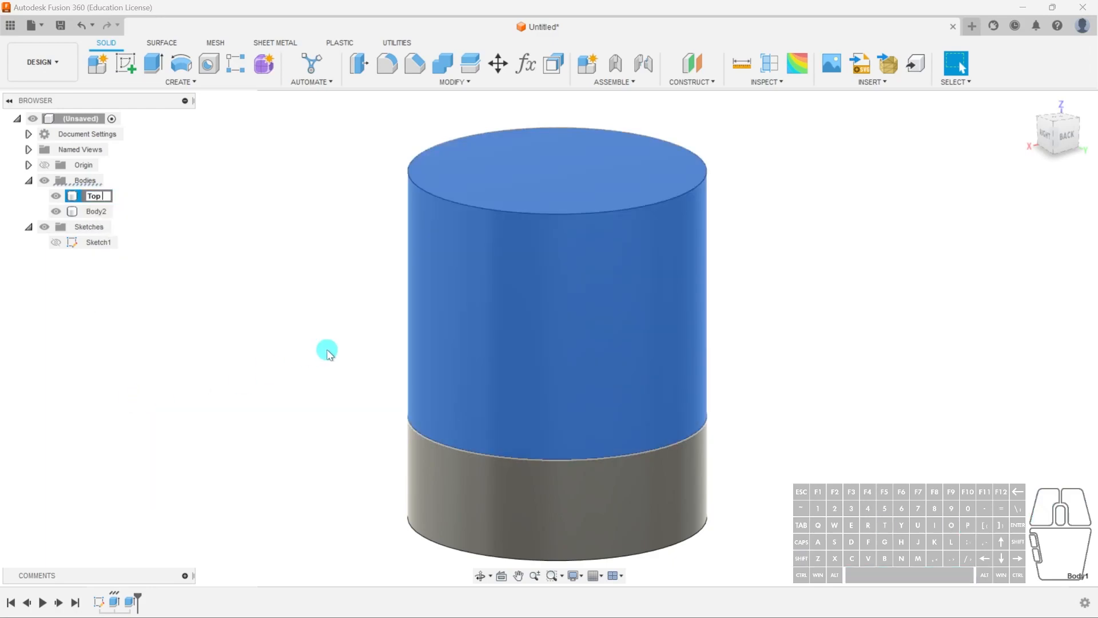
key("Return")
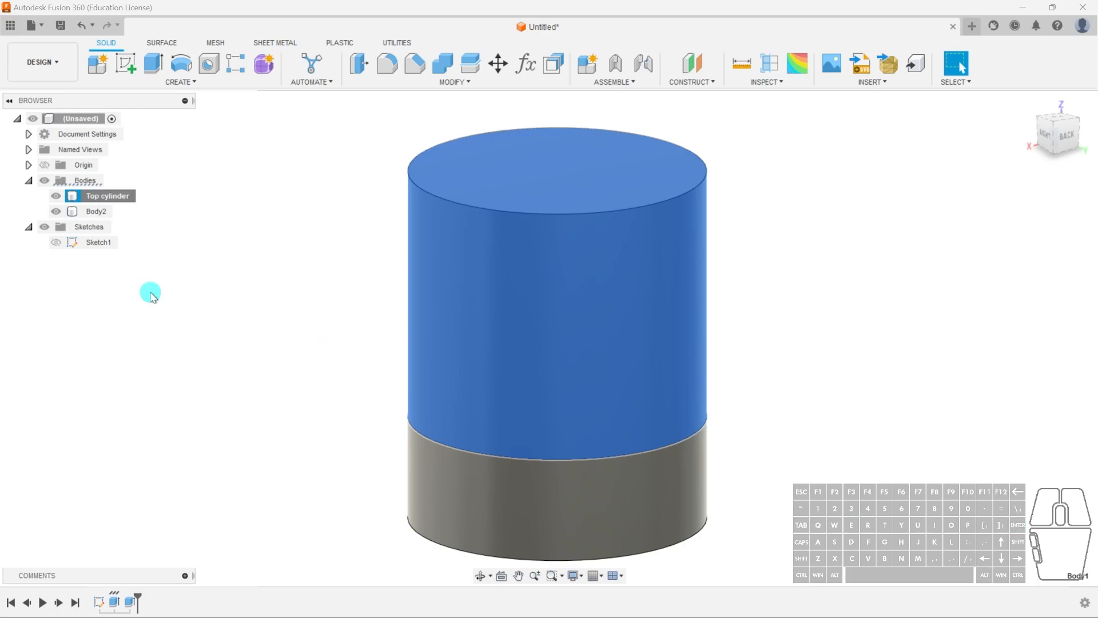
- Rename the second, lower body as Bottom cylinder
right_click(96, 211)
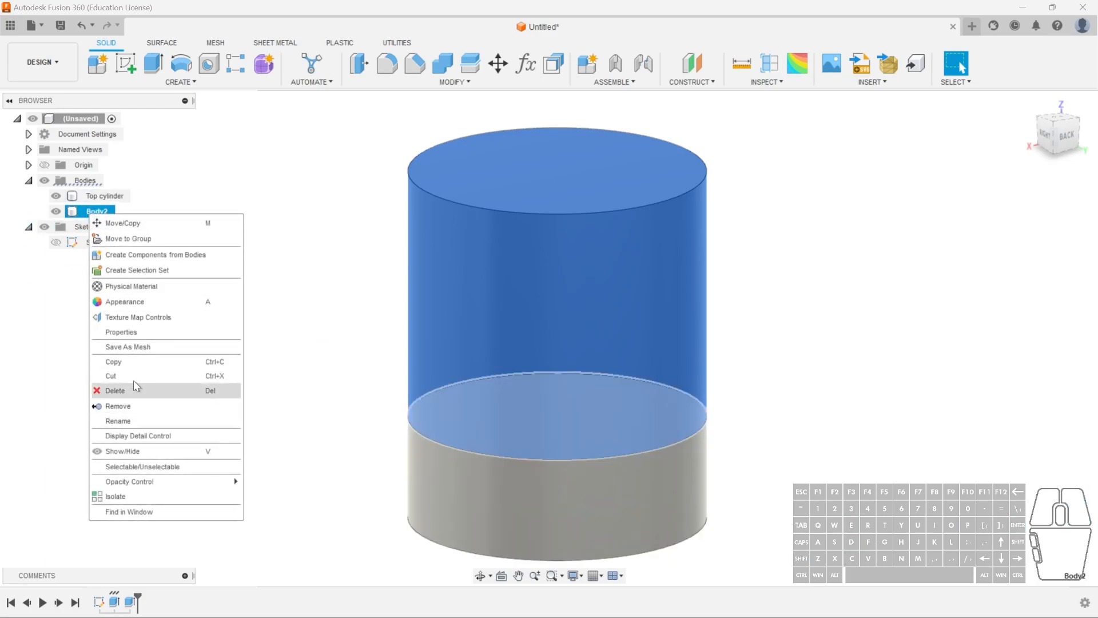
left_click(132, 421)
type("Bo")
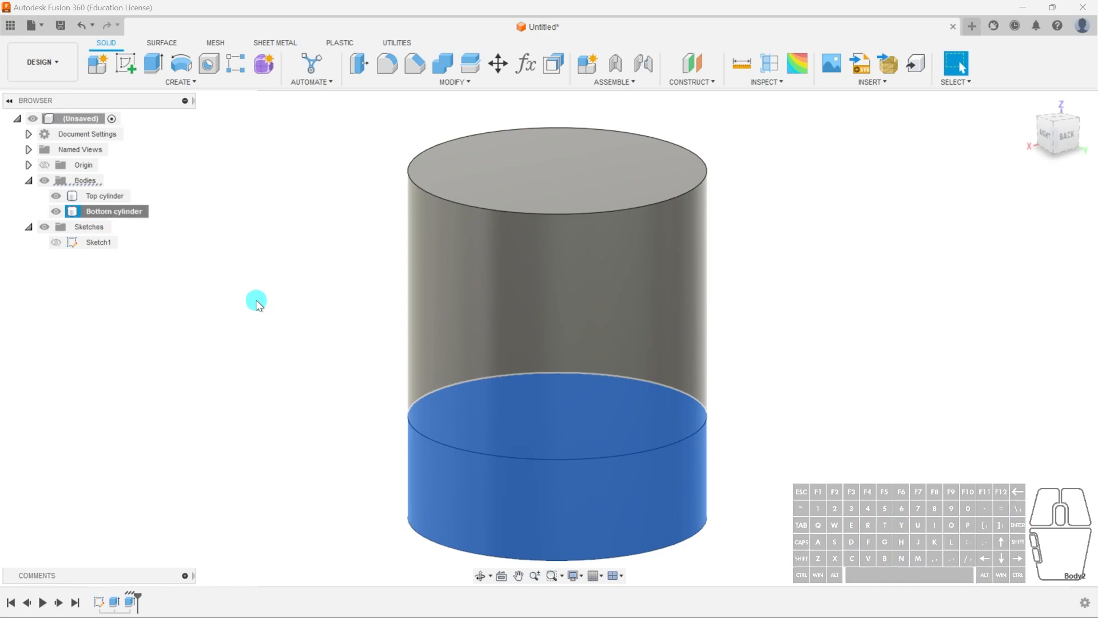
left_click(172, 289)
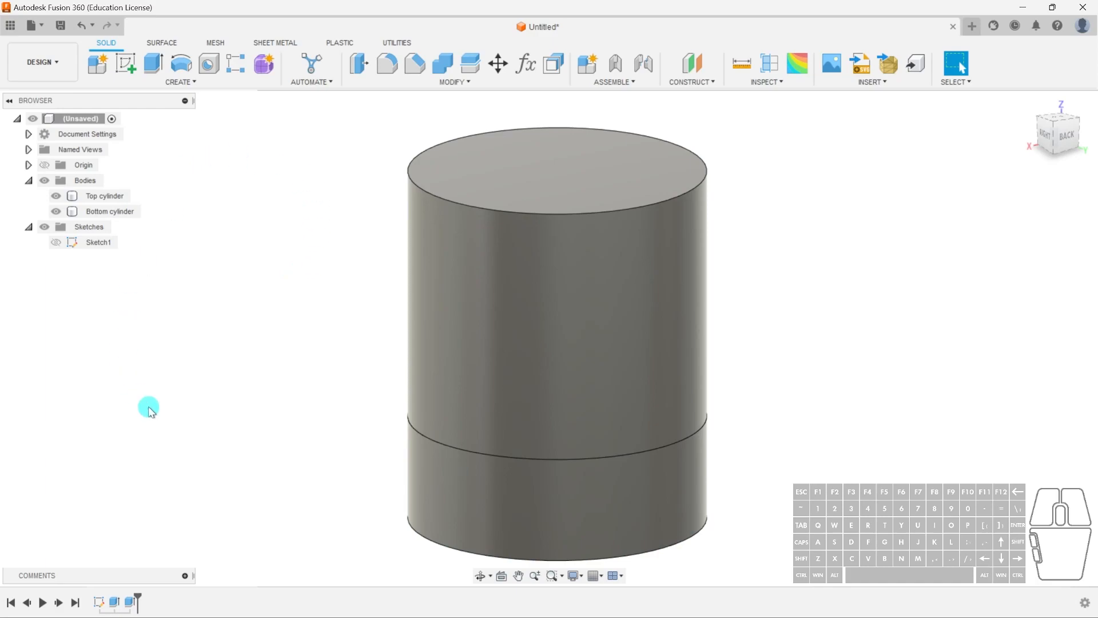
- Select each cylinder body in the browser individually and then both together to see which parts they are
left_click(109, 197)
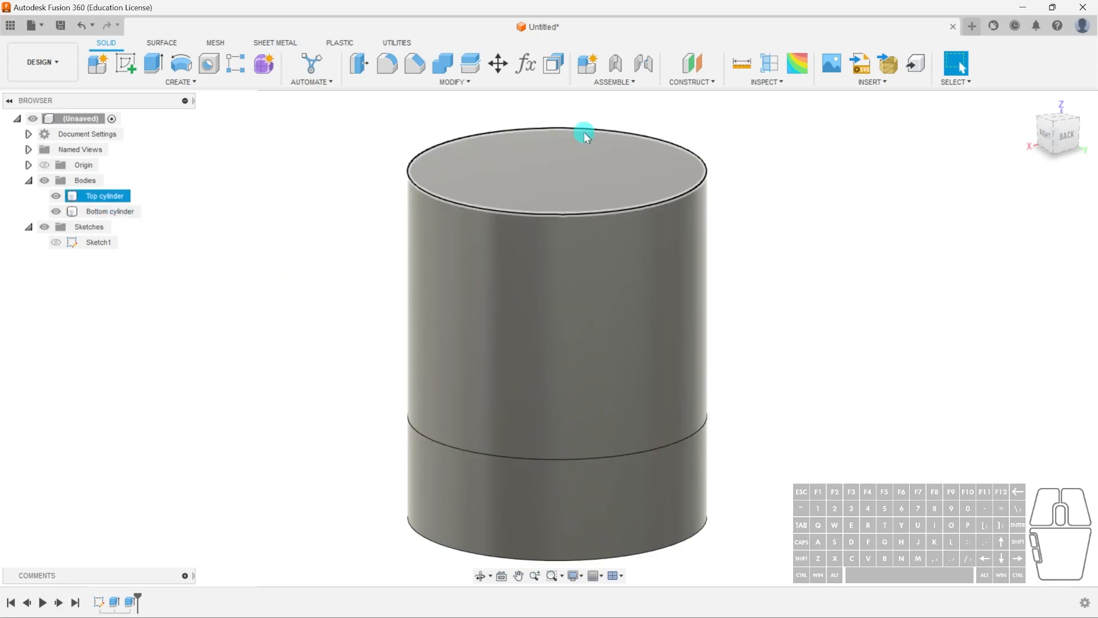
left_click(256, 242)
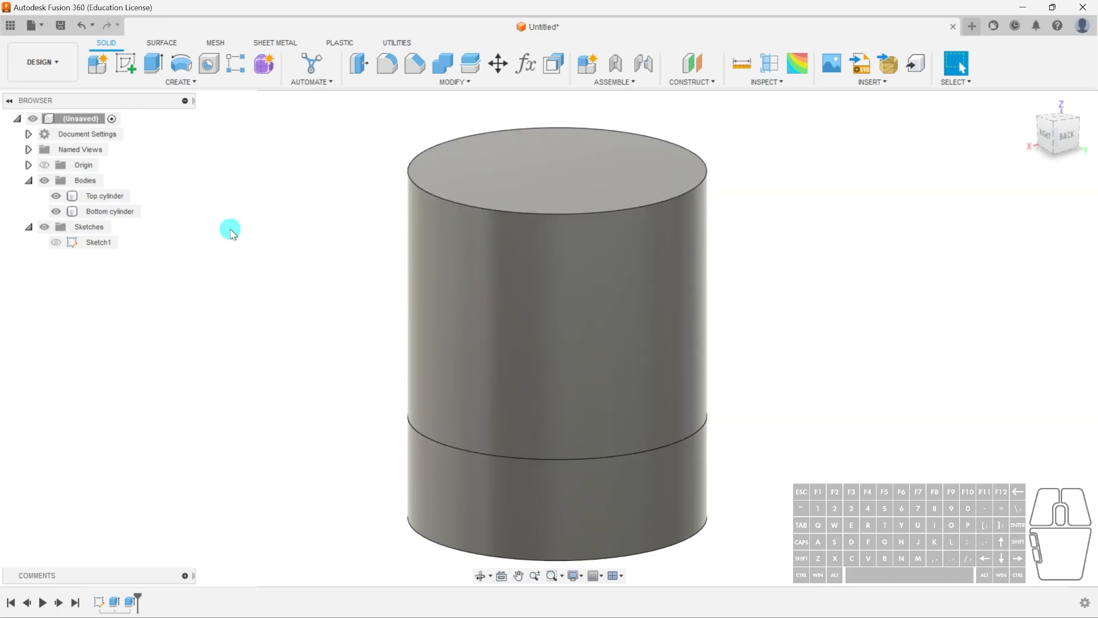
left_click(108, 196)
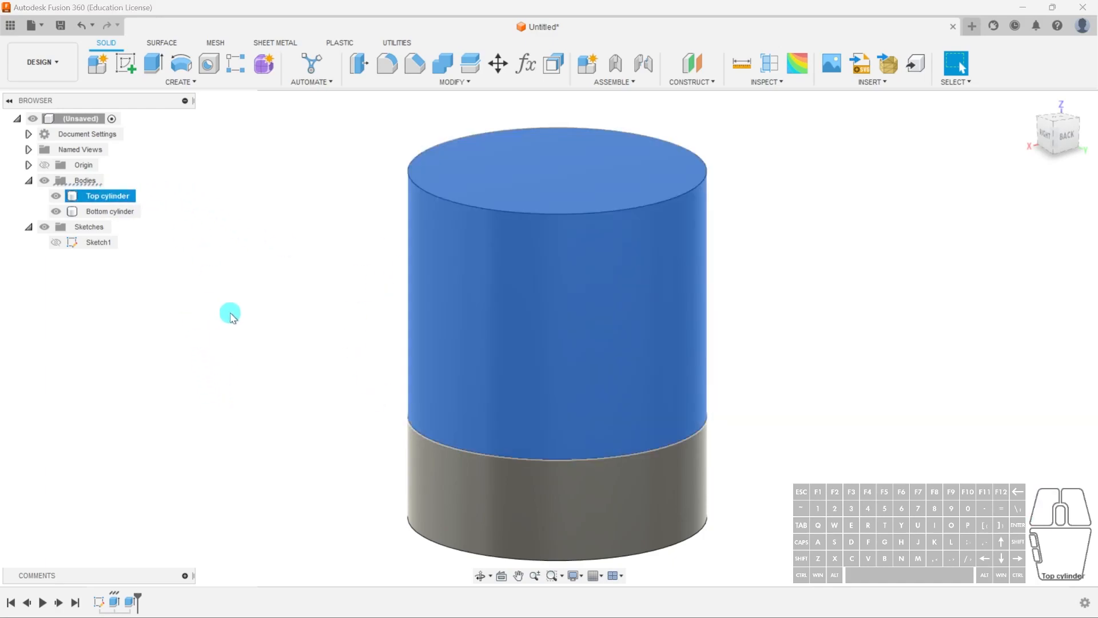
left_click(137, 211)
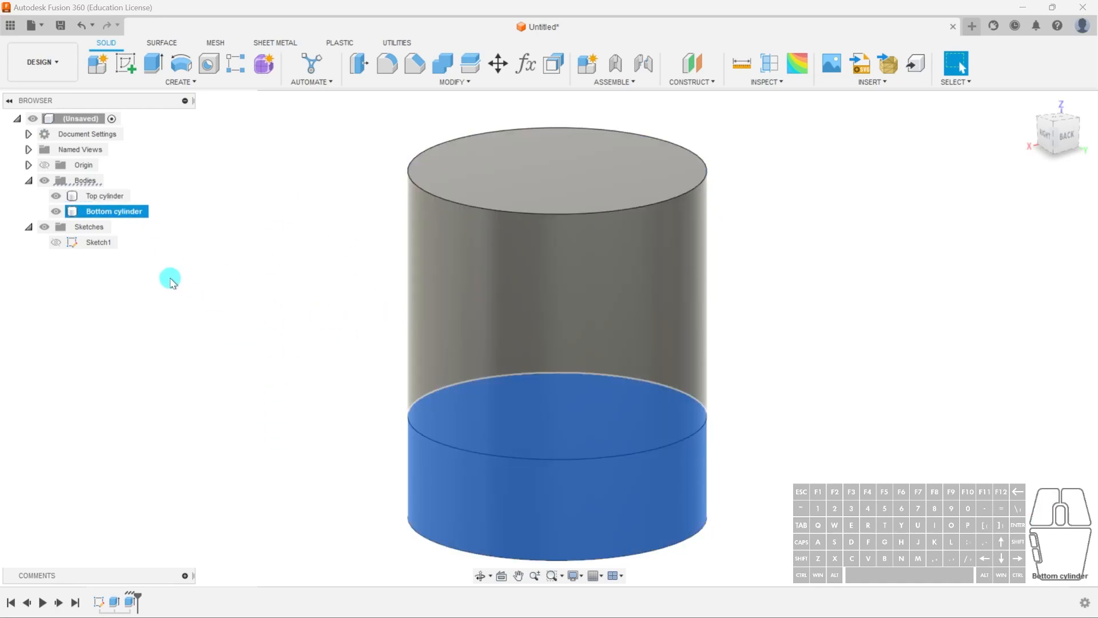
left_click(124, 197, "shift")
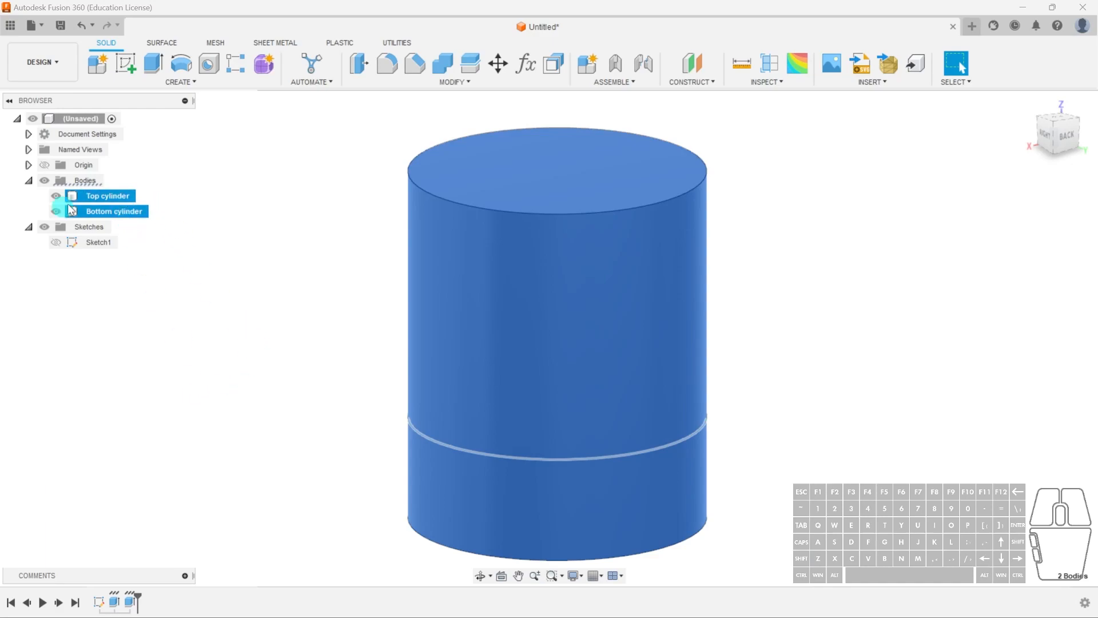
left_click(251, 309)
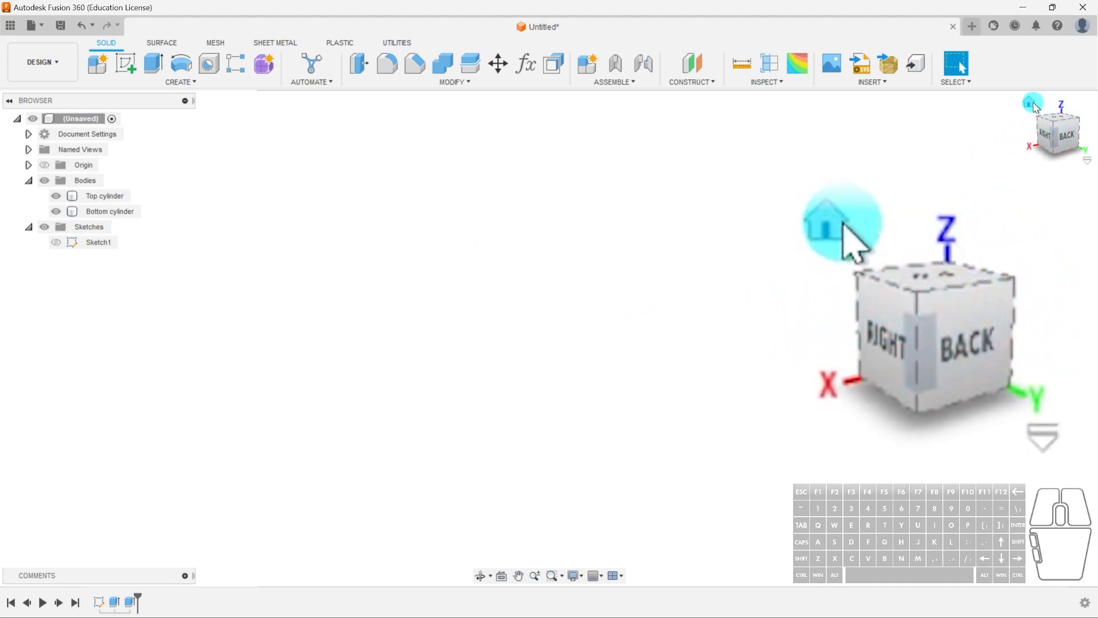
- Return to the home view and select the top cylinder in the model
left_click(1032, 104)
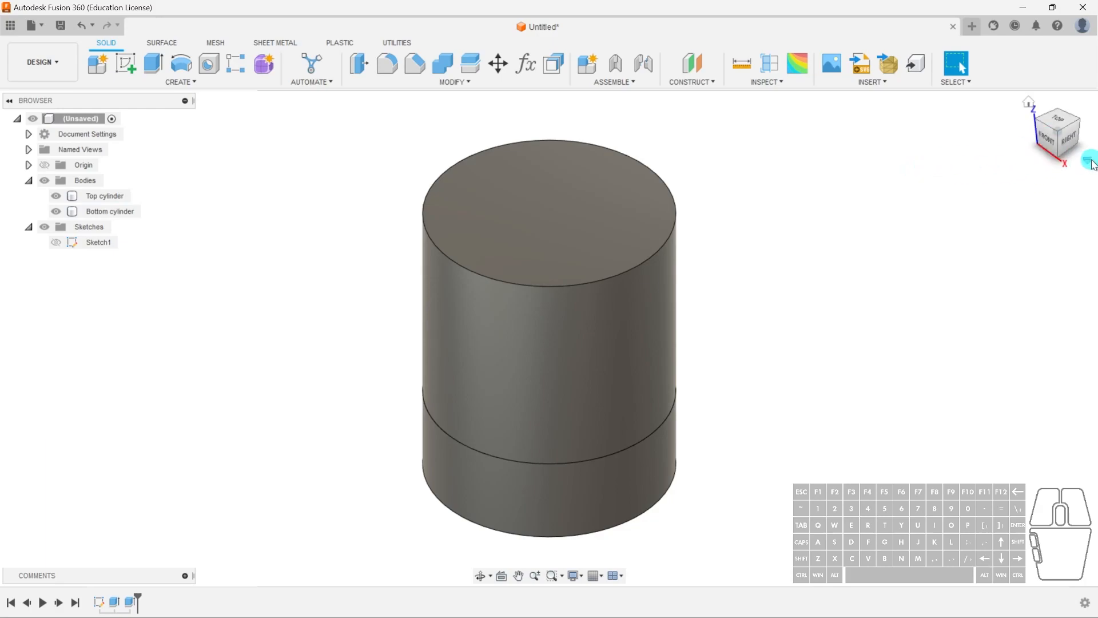
left_click(547, 218)
left_click(594, 140)
left_click(550, 319)
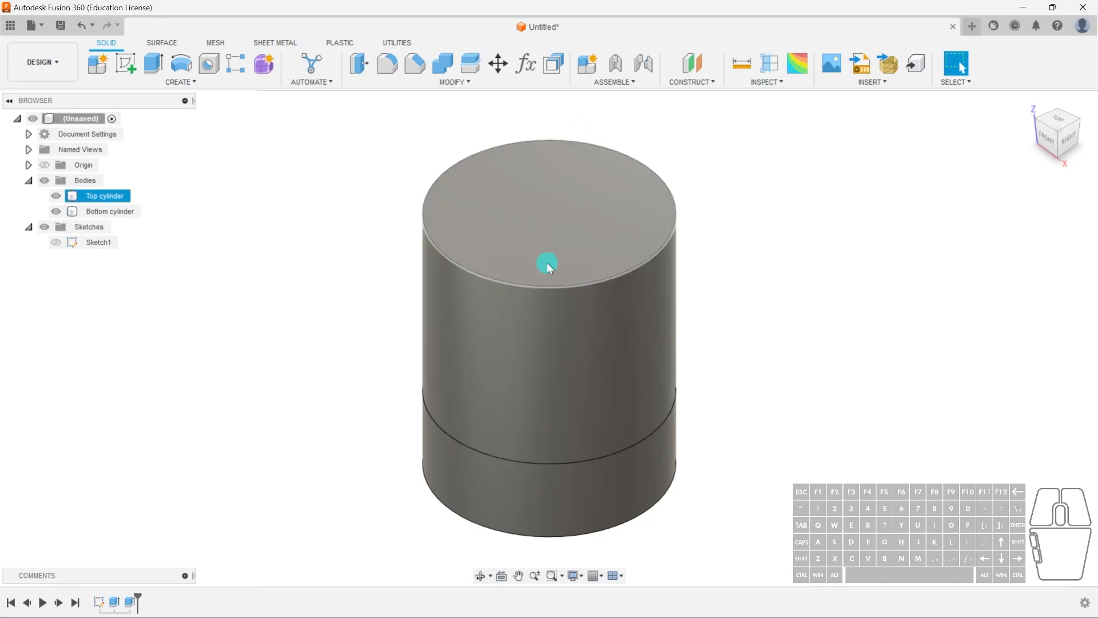
- Orient the view to the front-right corner of the view cube and examine the stacked cylinders
left_click(897, 277)
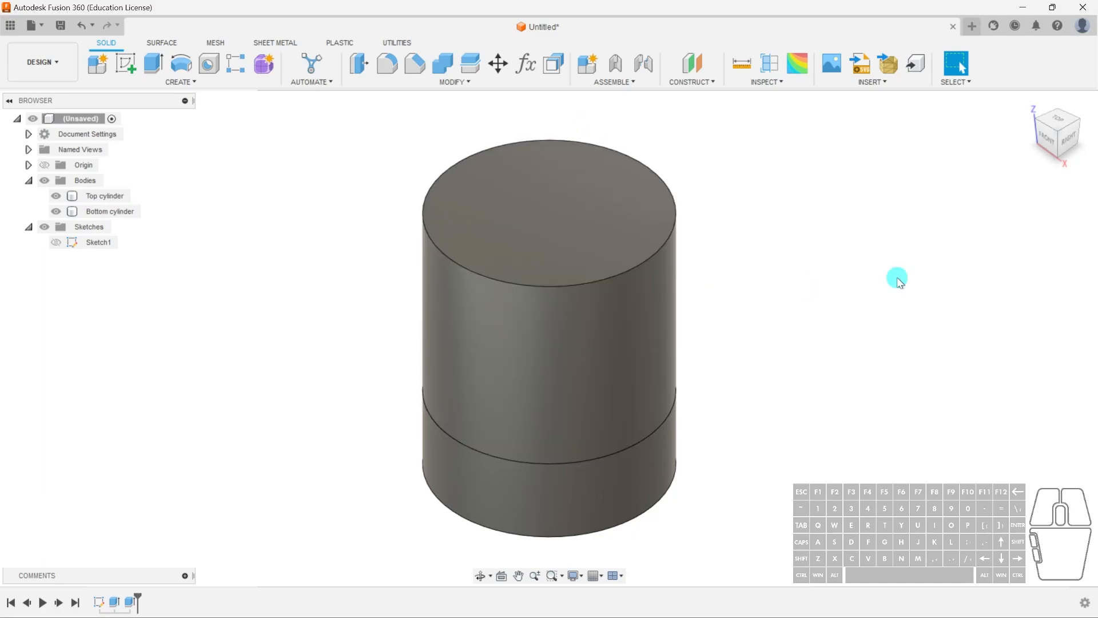
left_click(1060, 148)
left_click(633, 287)
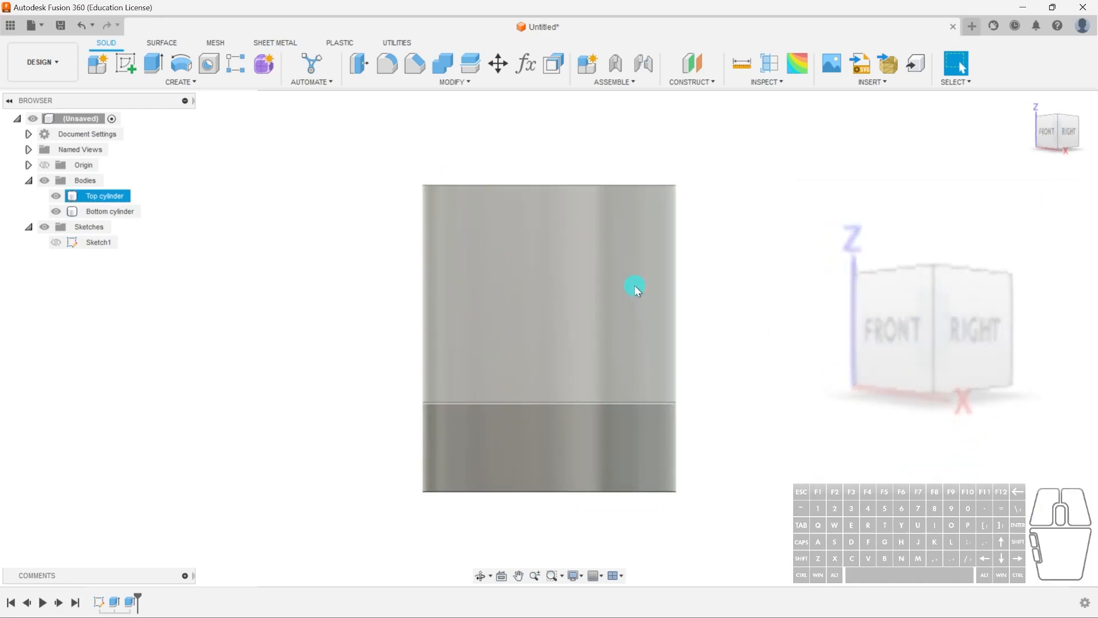
left_click(506, 163)
left_click(437, 473)
left_click(709, 538)
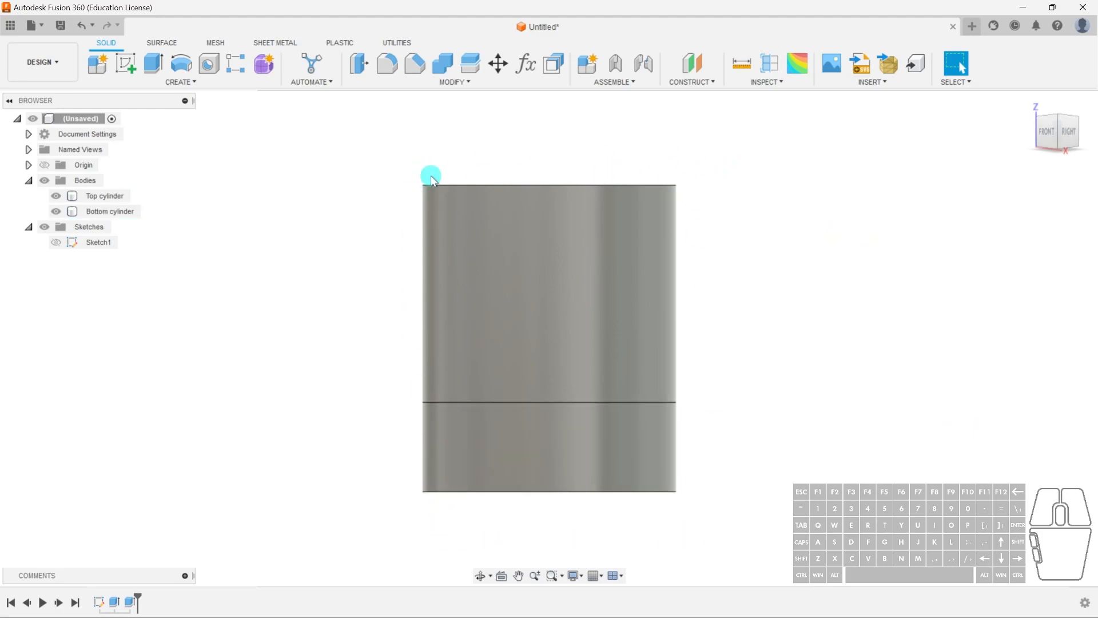
left_click(447, 199)
left_click(426, 498)
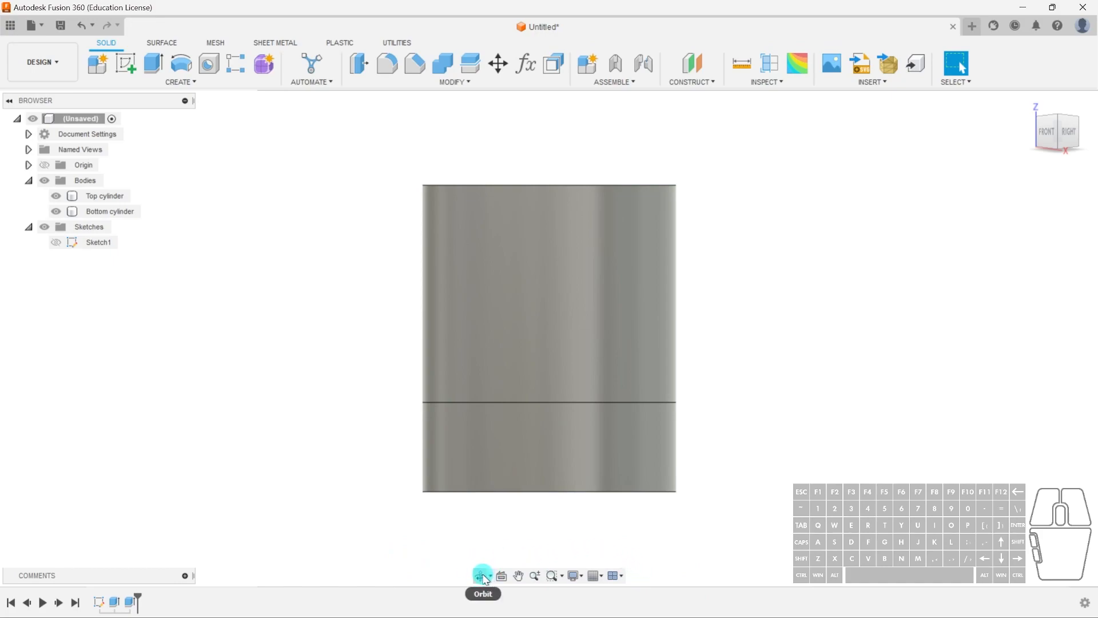
- Select the top cylinder and pan the view with the Pan tool
left_click(522, 408)
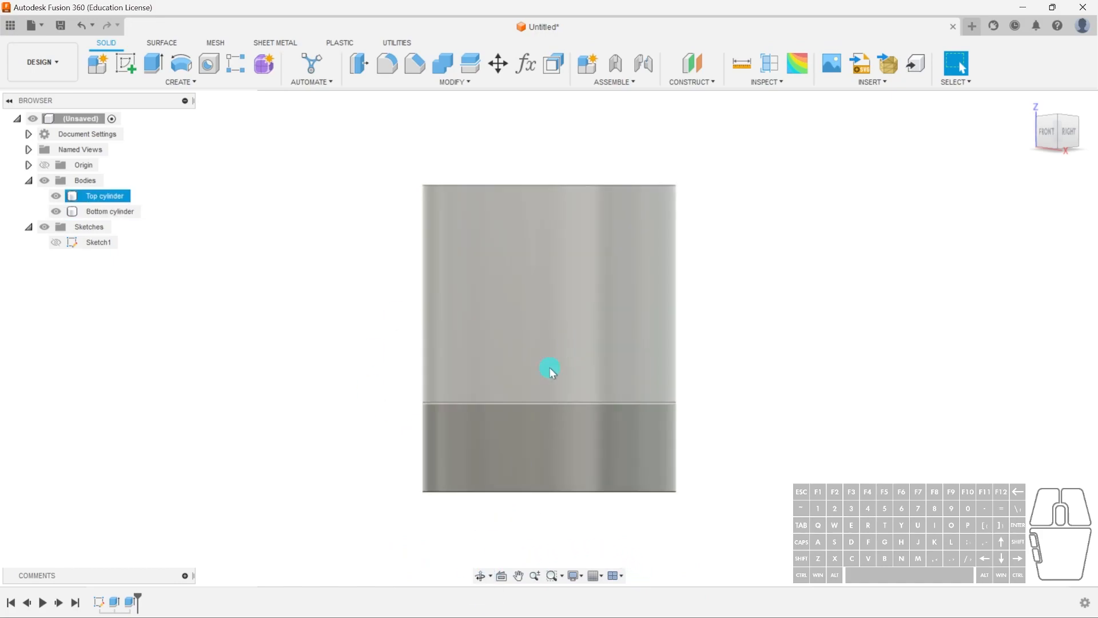
left_click(520, 576)
left_click_drag(593, 412, 619, 386)
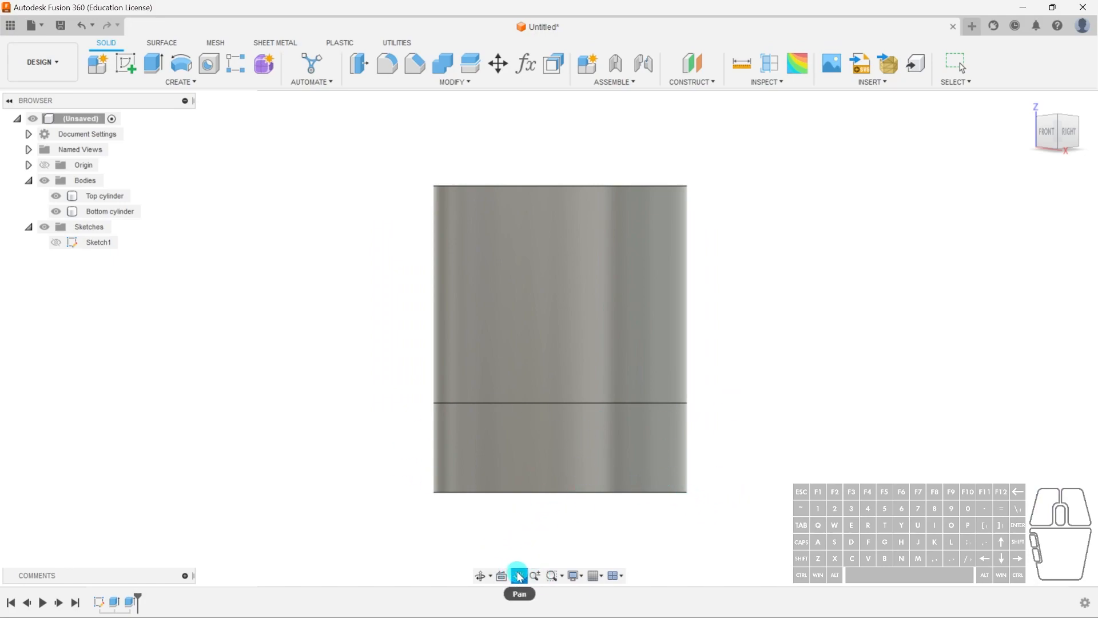
mouse_move(820, 338)
middle_mouse_down()
mouse_move(658, 341)
mouse_move(866, 338)
mouse_move(640, 327)
mouse_move(667, 434)
mouse_move(779, 375)
mouse_move(811, 329)
middle_mouse_up()
key("Escape")
middle_click_drag(822, 441, 823, 464)
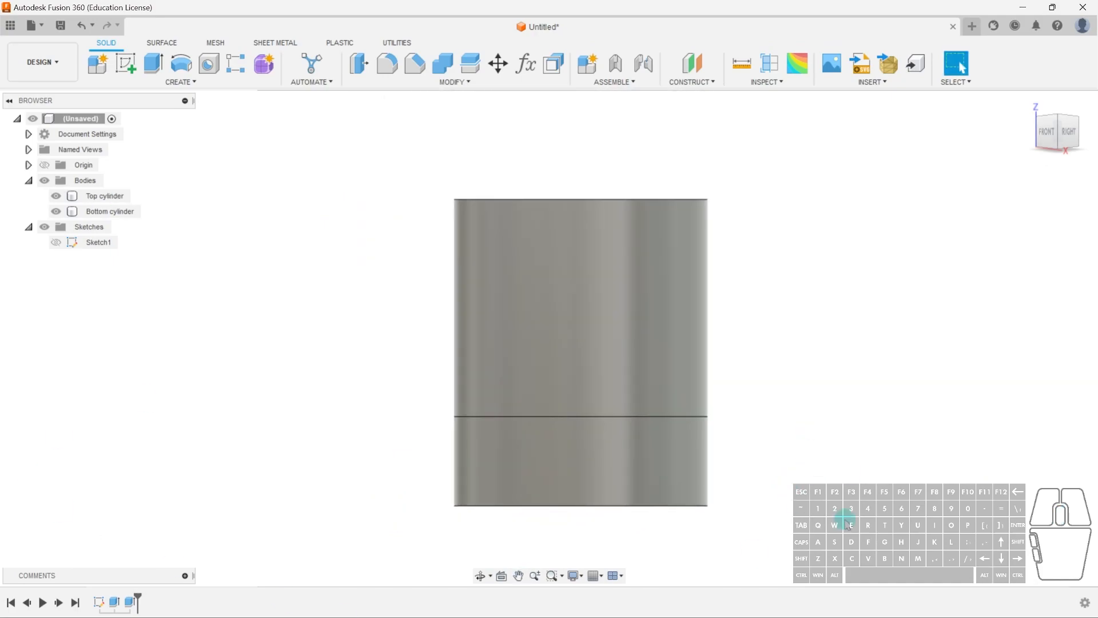
- Switch the camera to Perspective
left_click(583, 577)
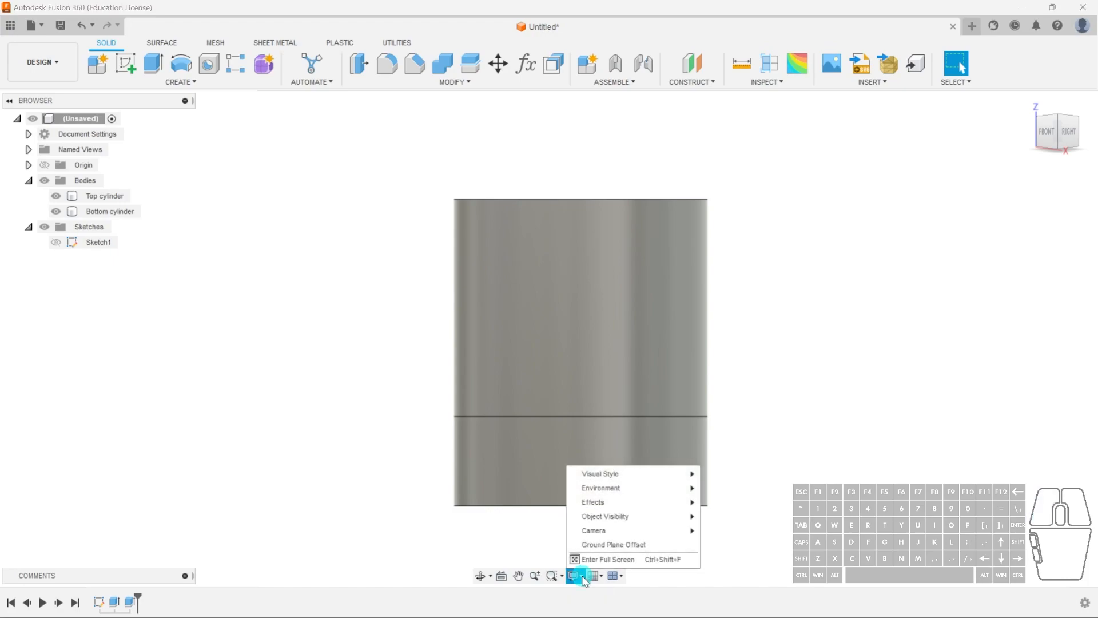
left_click(597, 533)
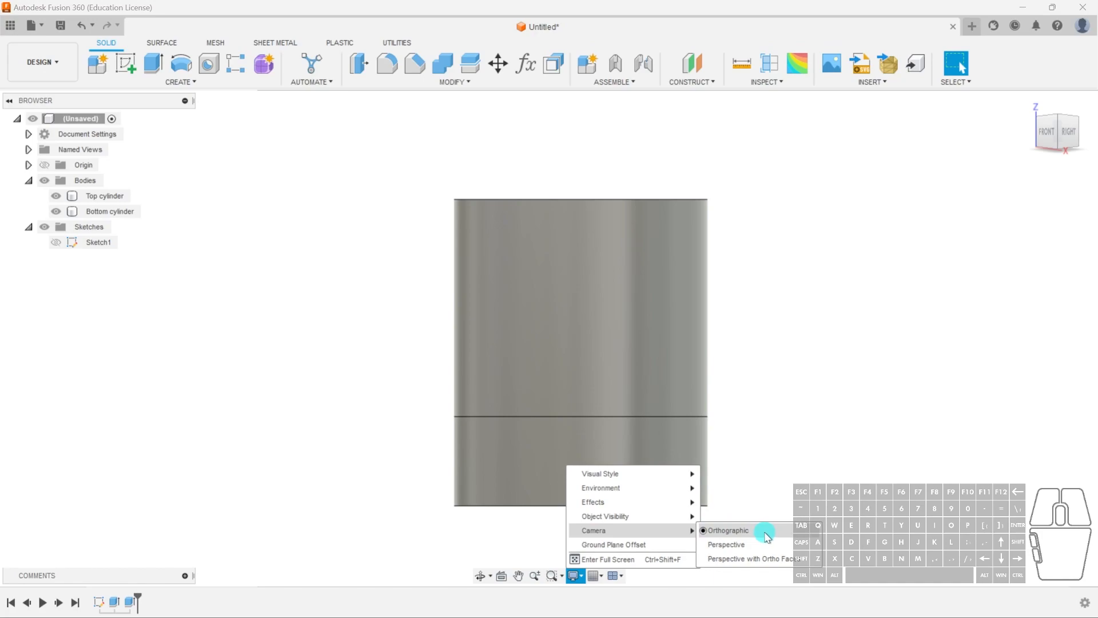
left_click(737, 544)
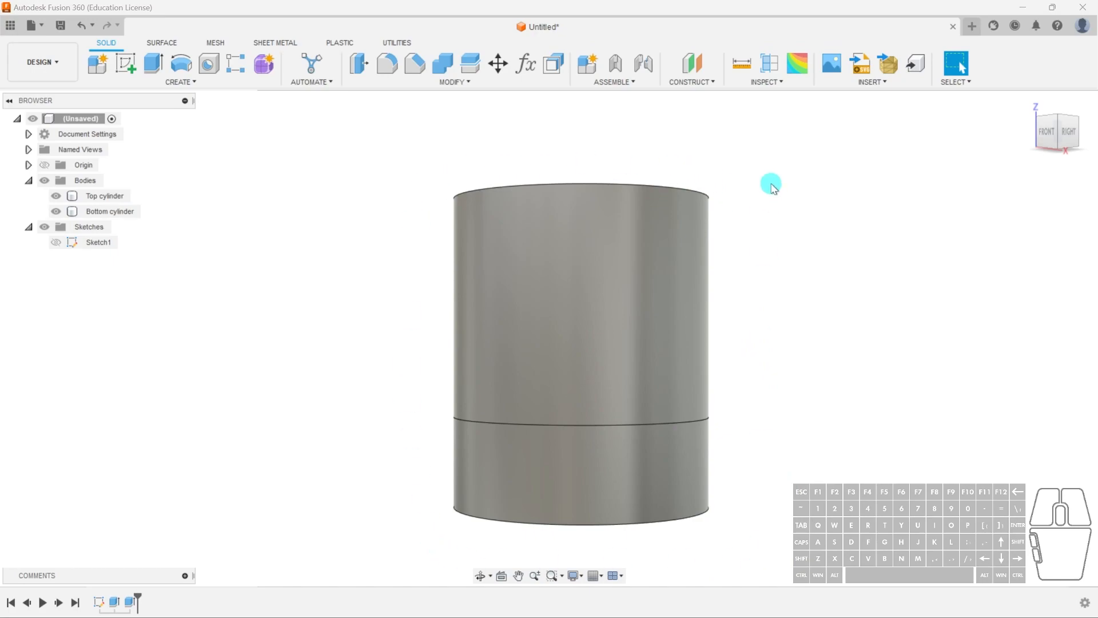
- Switch the camera back to Orthographic
left_click(577, 579)
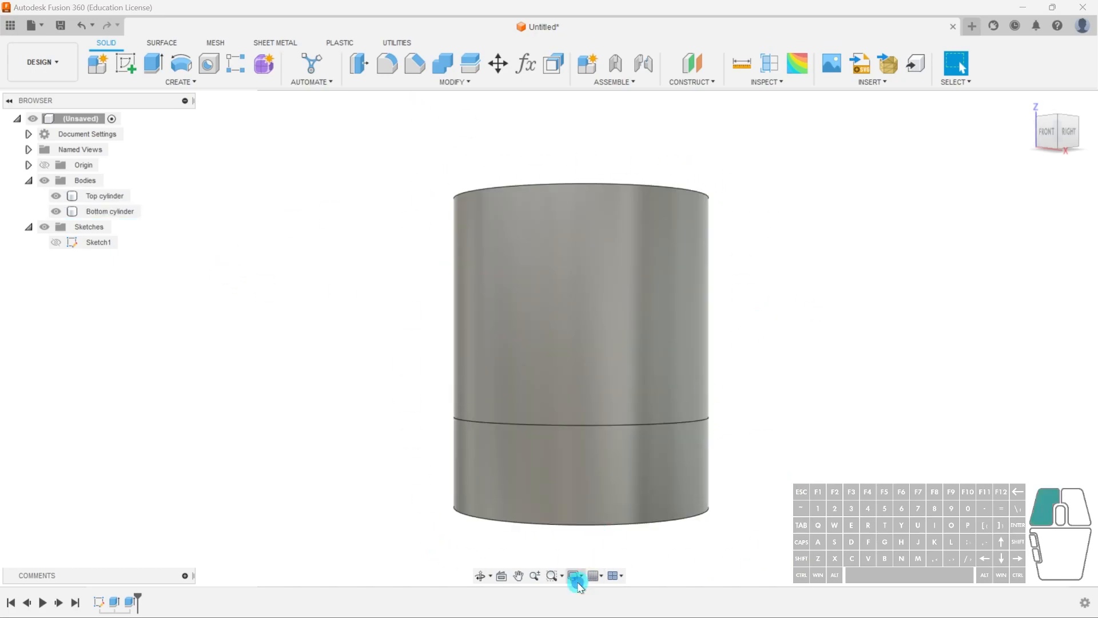
mouse_move(620, 532)
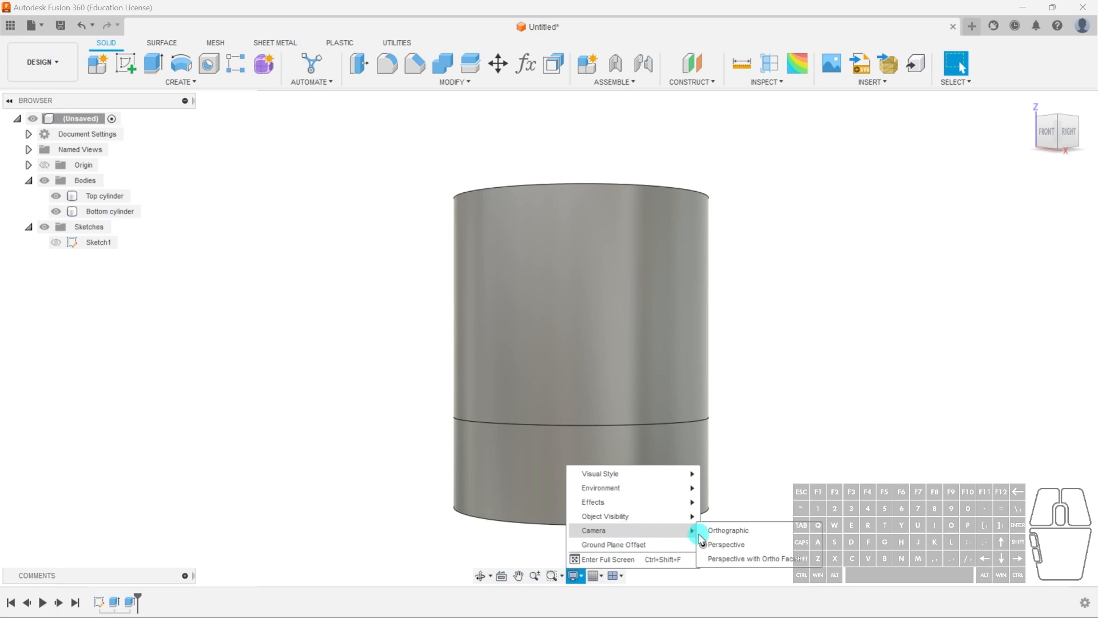
left_click(730, 530)
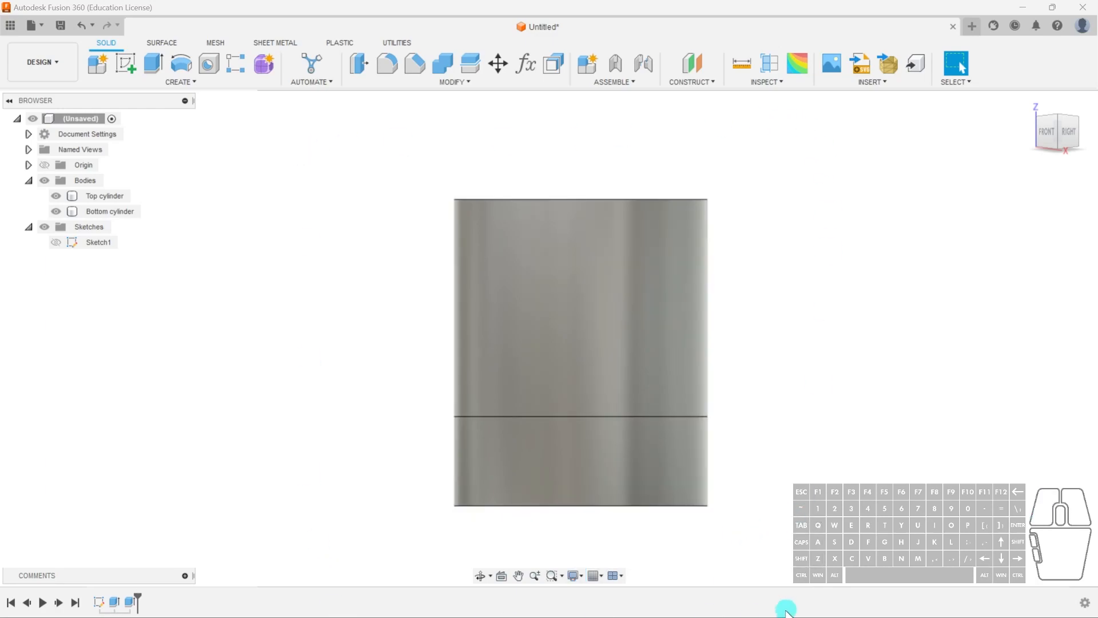
left_click(575, 576)
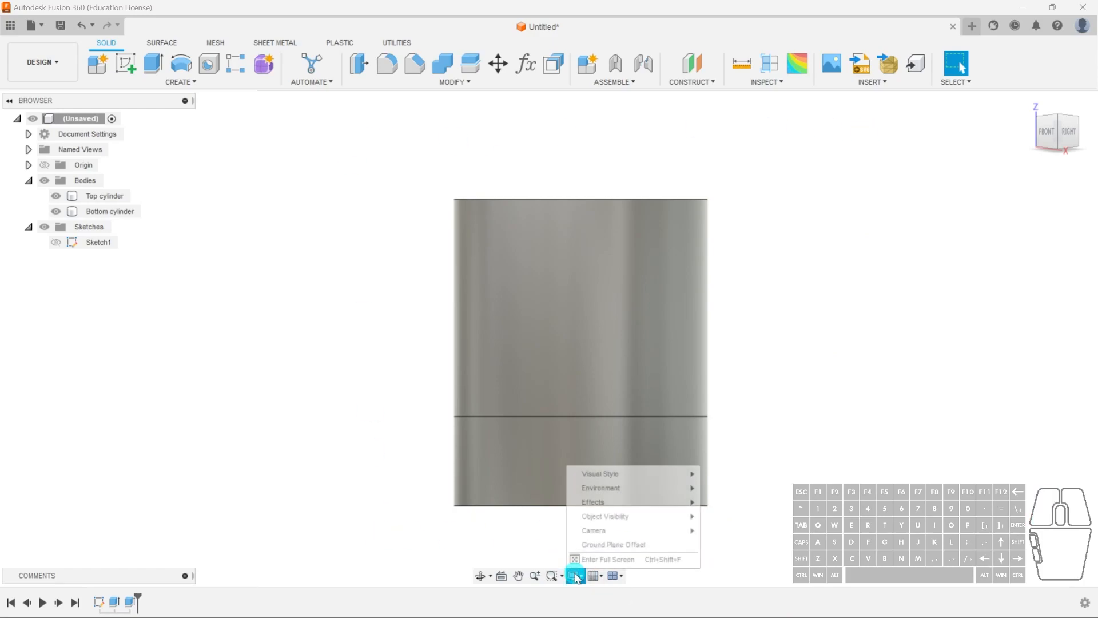
left_click(854, 427)
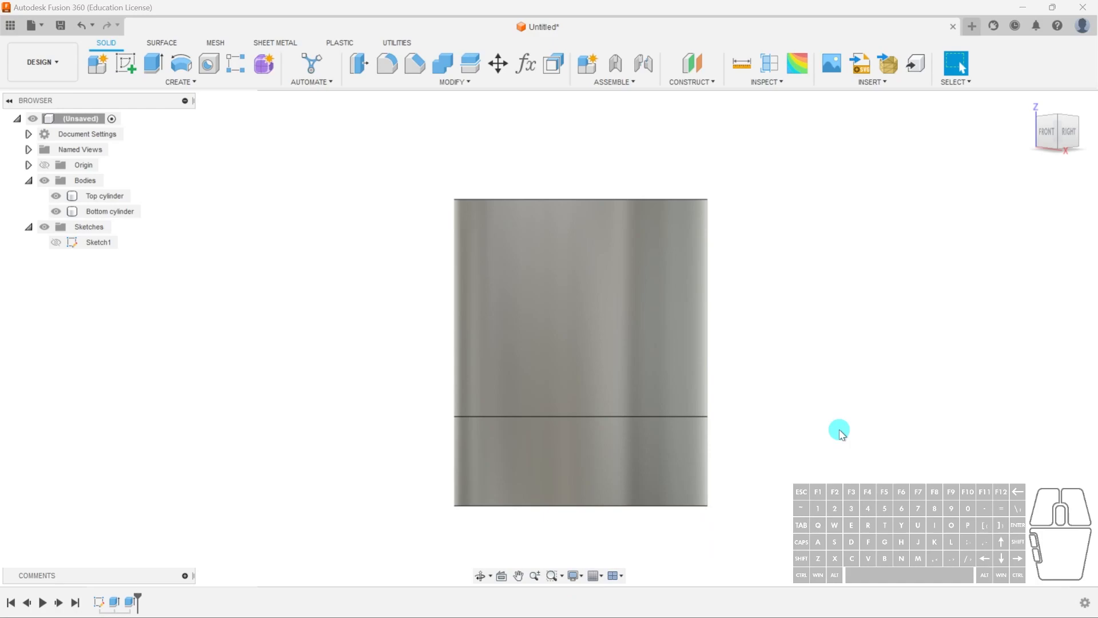
- Set the visual style to Shaded
left_click(583, 578)
left_click(624, 473)
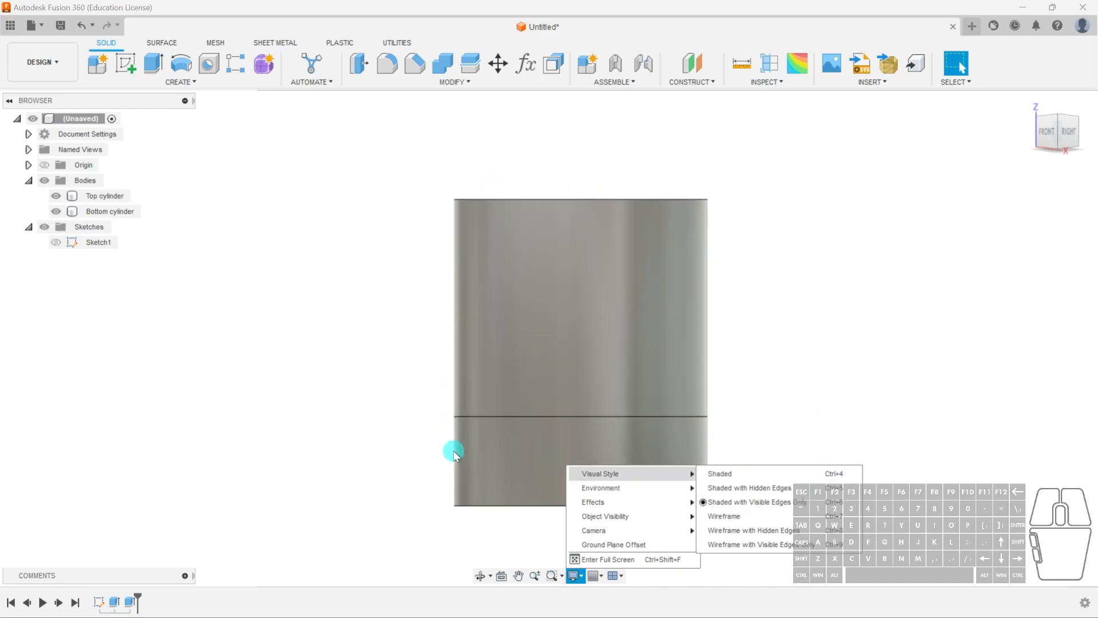
mouse_move(654, 476)
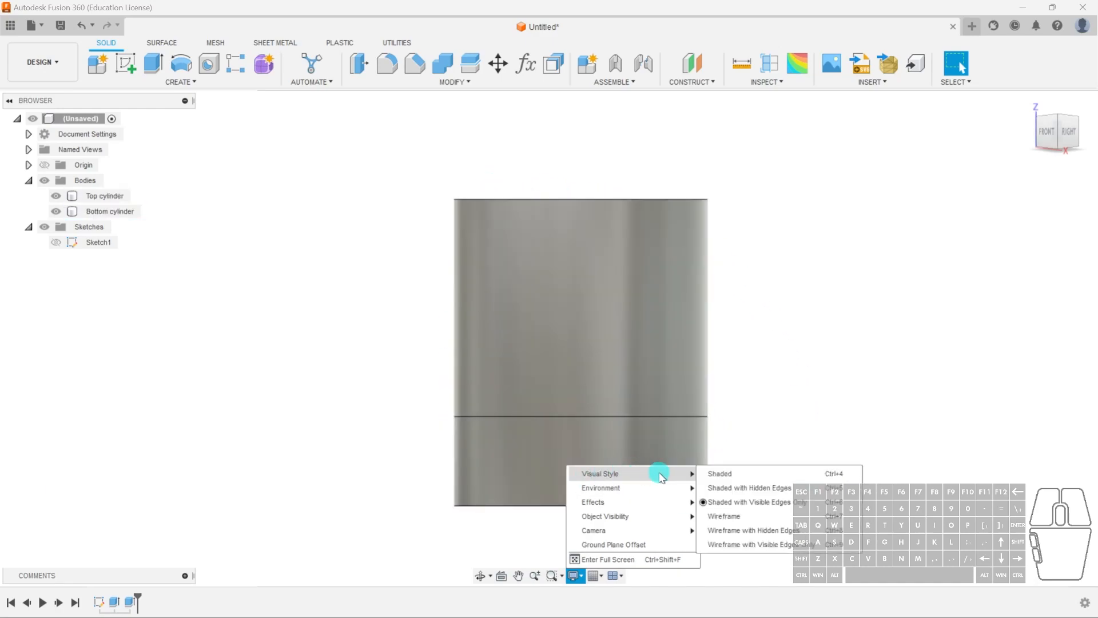
left_click(732, 474)
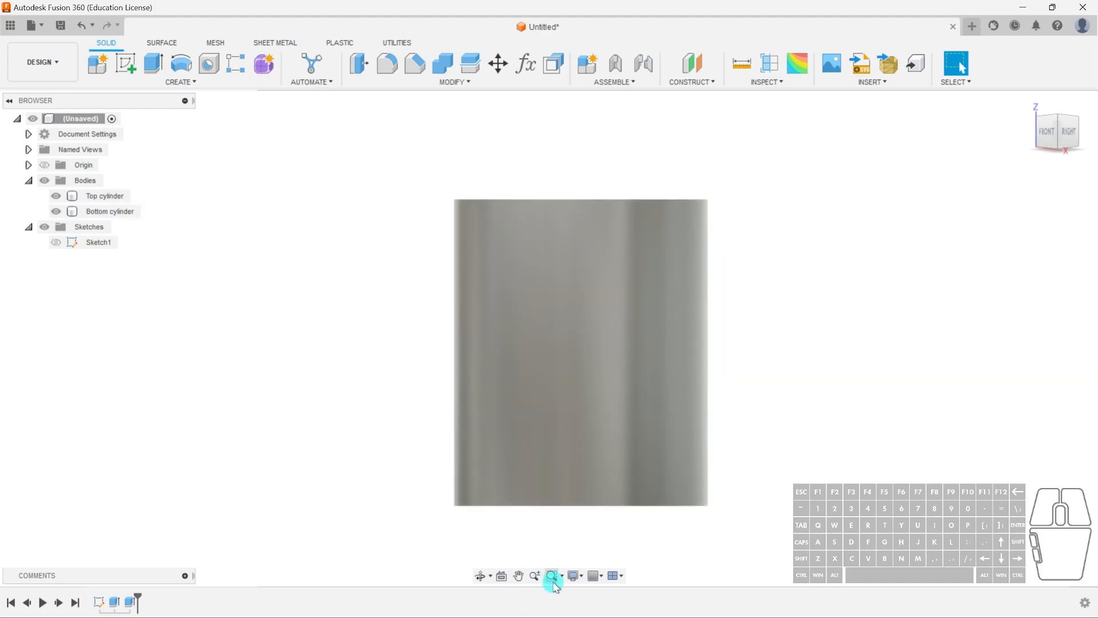
- Set the visual style to Wireframe and look around the model
left_click(574, 575)
mouse_move(623, 479)
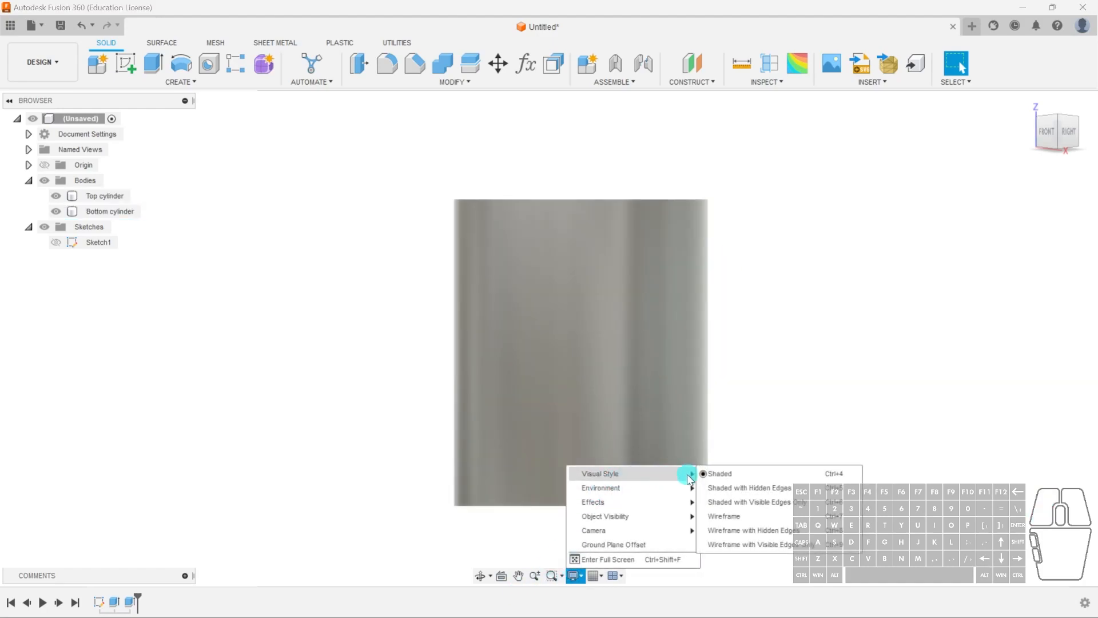
left_click(751, 516)
middle_click_drag(824, 420, 774, 461, "shift")
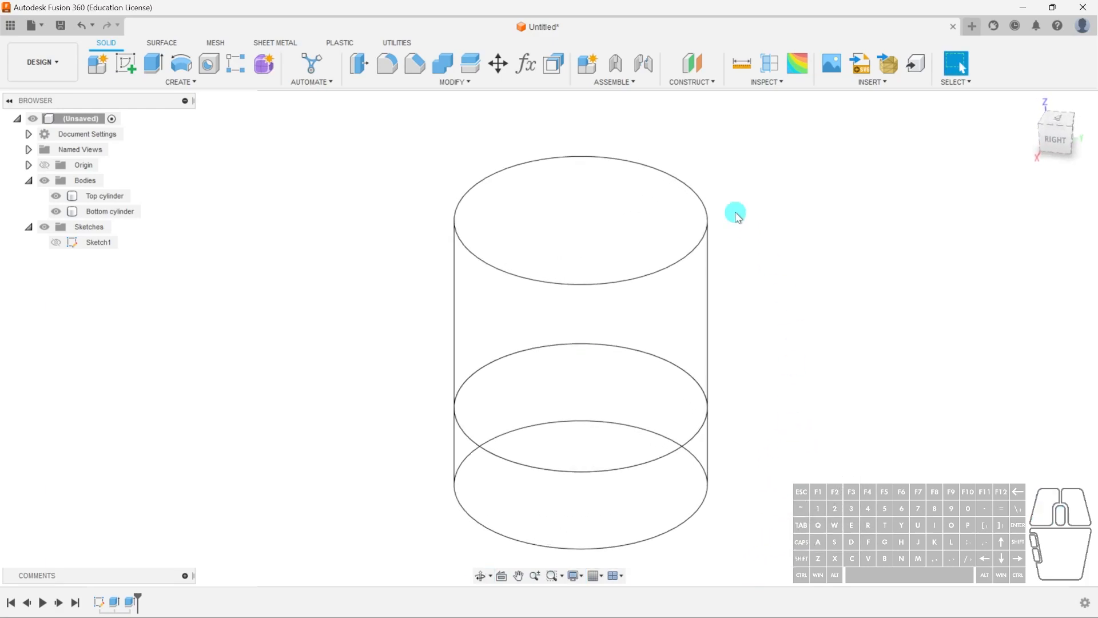
left_click(547, 277)
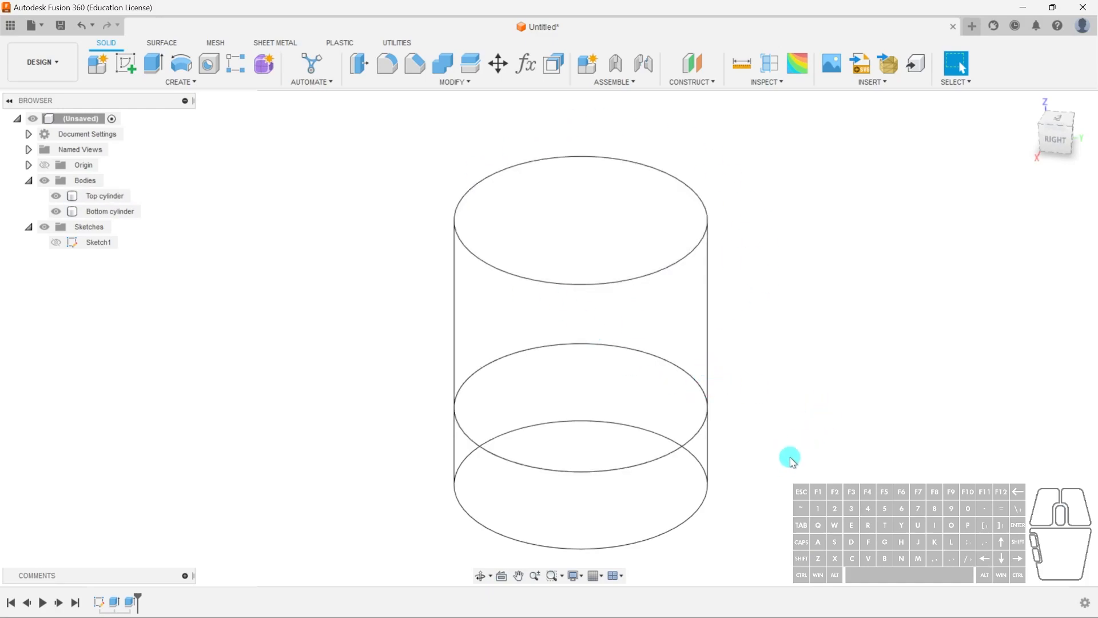
middle_click_drag(789, 456, 765, 441)
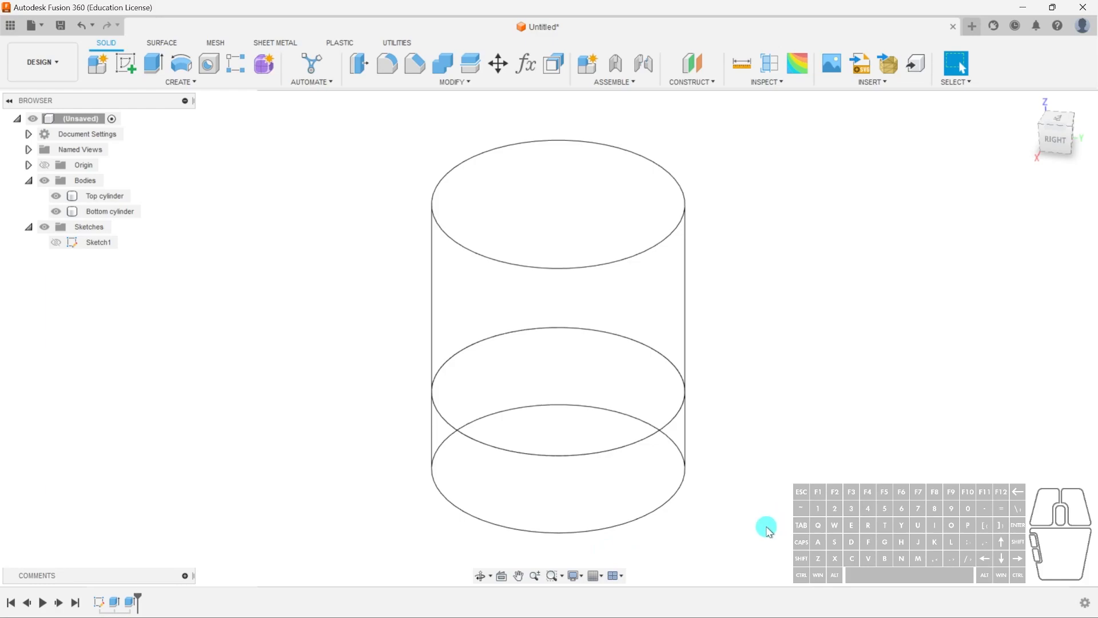
- Set the visual style to Shaded with Hidden Edges, then to Shaded with Visible Edges Only
left_click(573, 576)
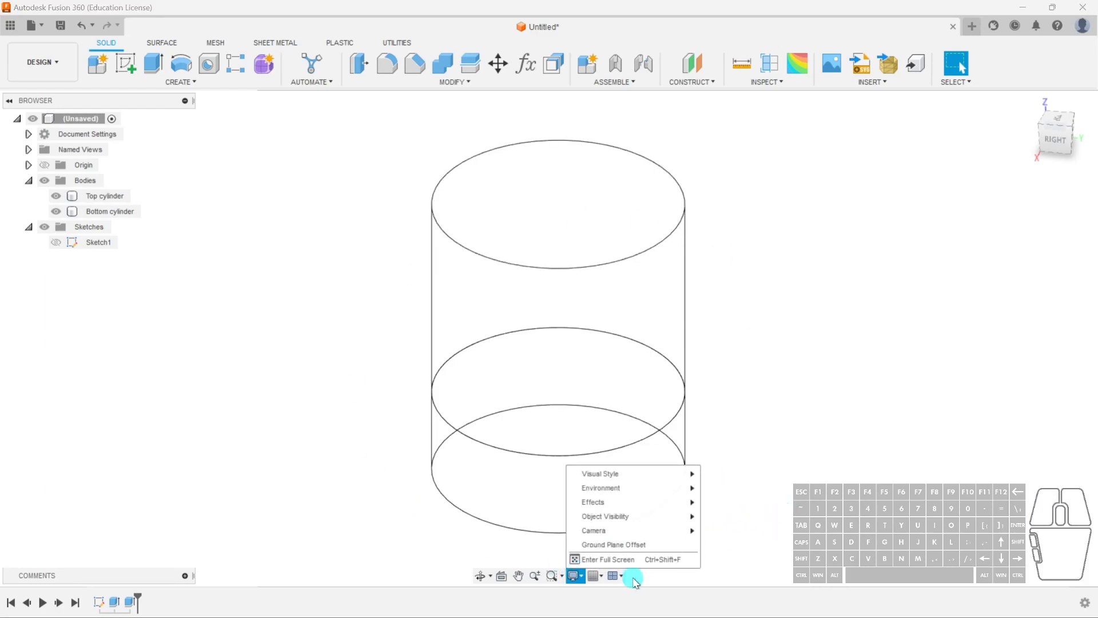
mouse_move(634, 480)
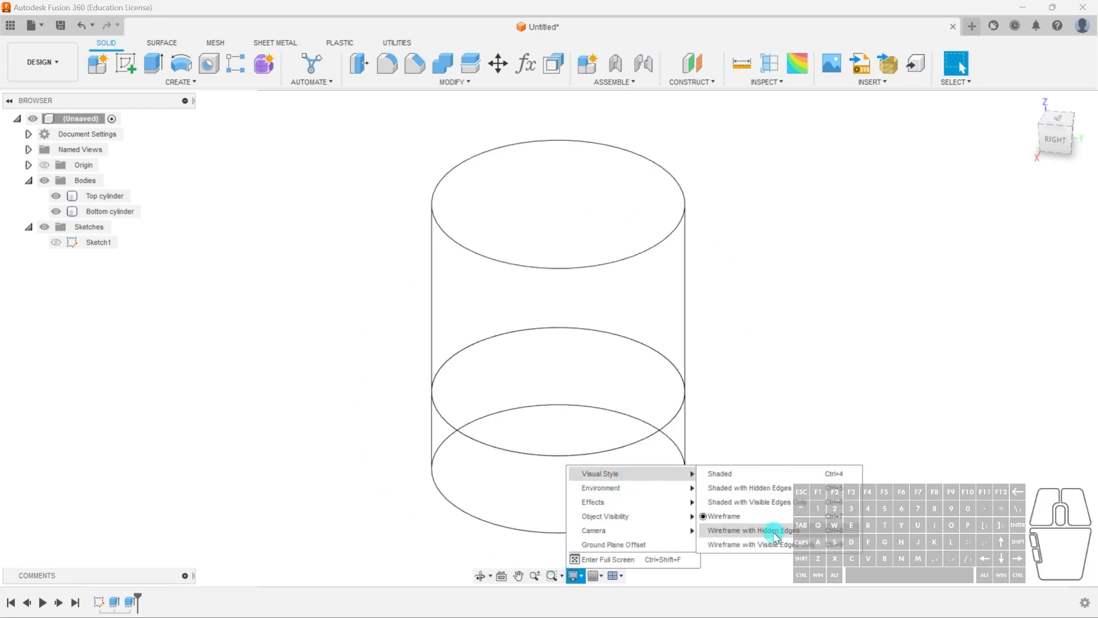
left_click(771, 495)
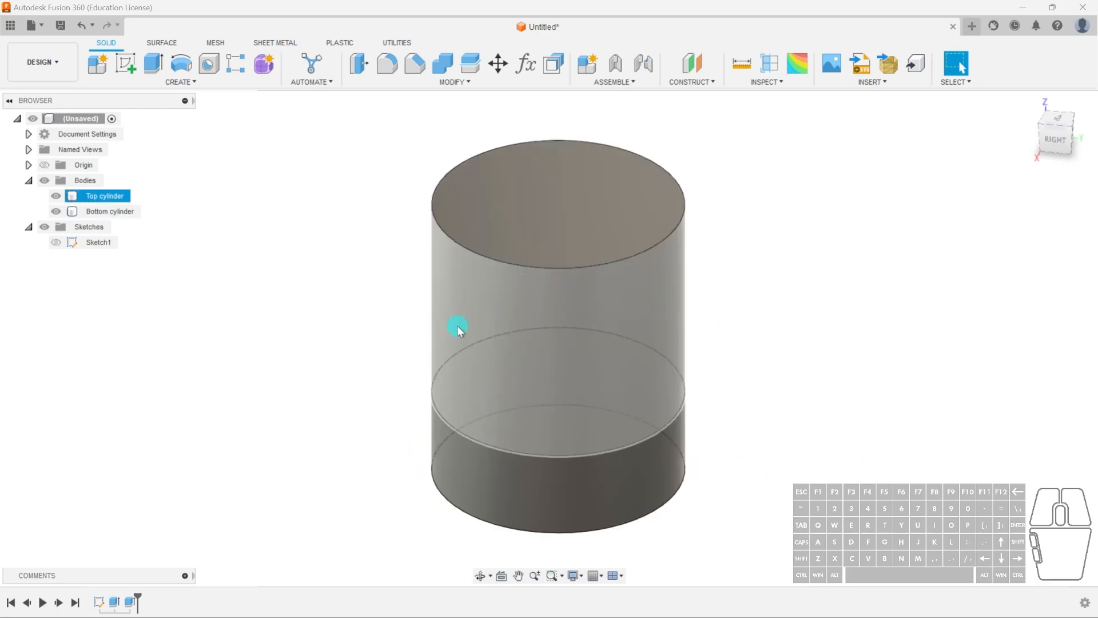
left_click(575, 575)
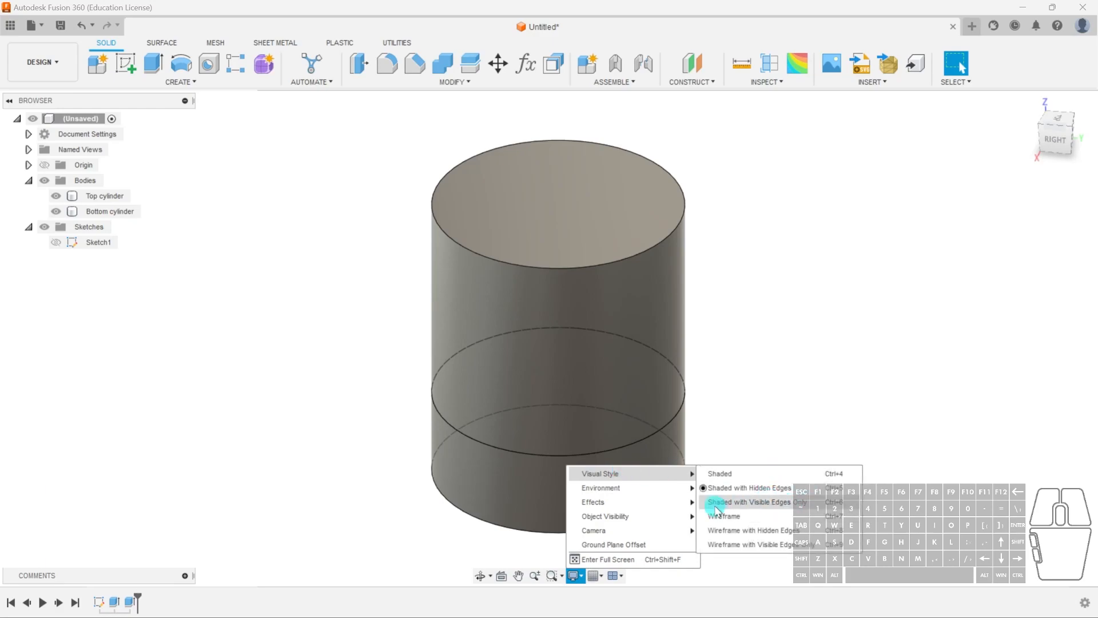
left_click(792, 503)
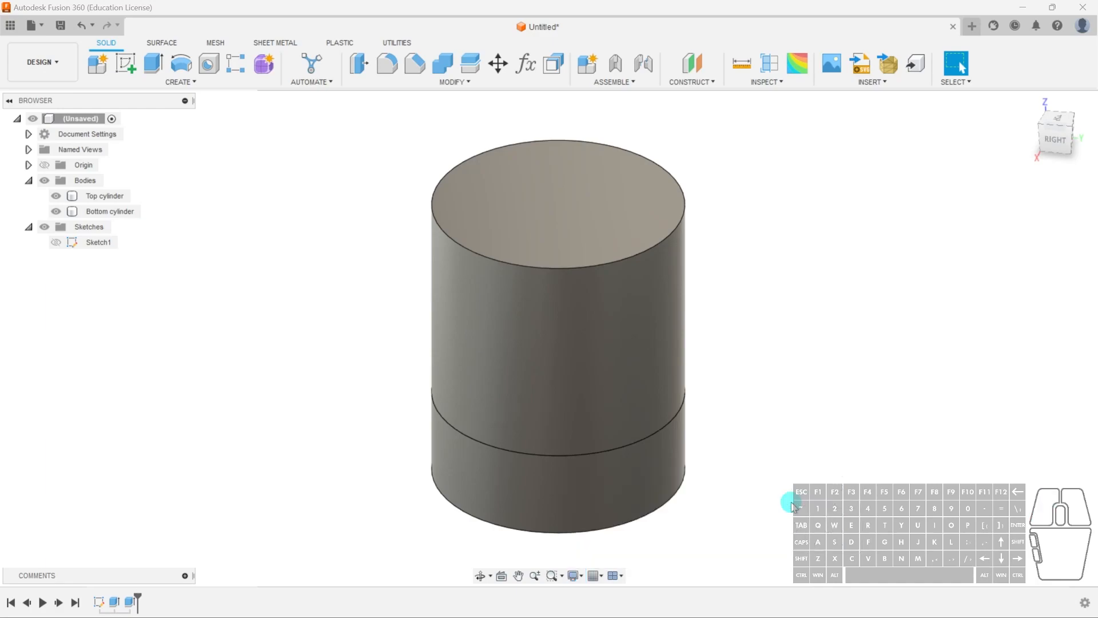
- Select the bottom cylinder and review the display settings and viewport options
left_click(681, 398)
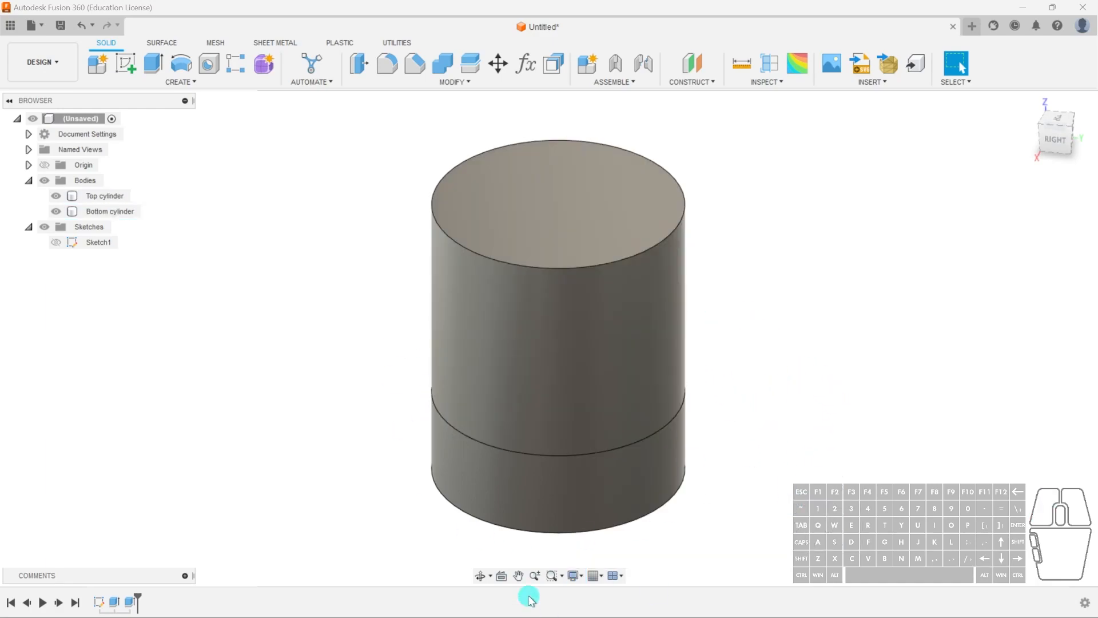
left_click(574, 575)
mouse_move(643, 476)
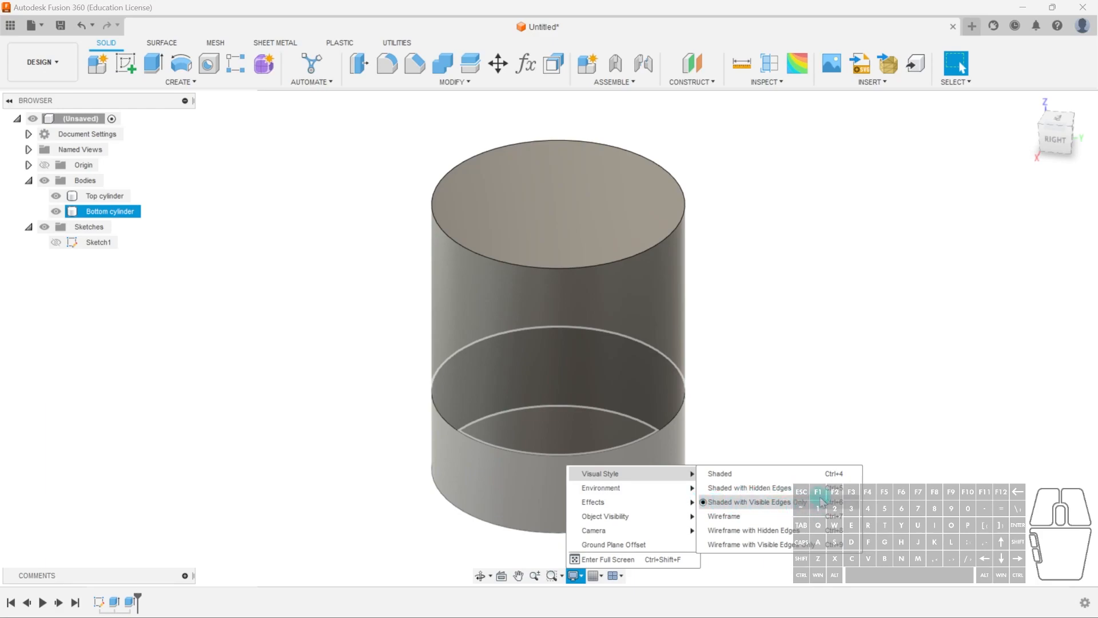
left_click(836, 347)
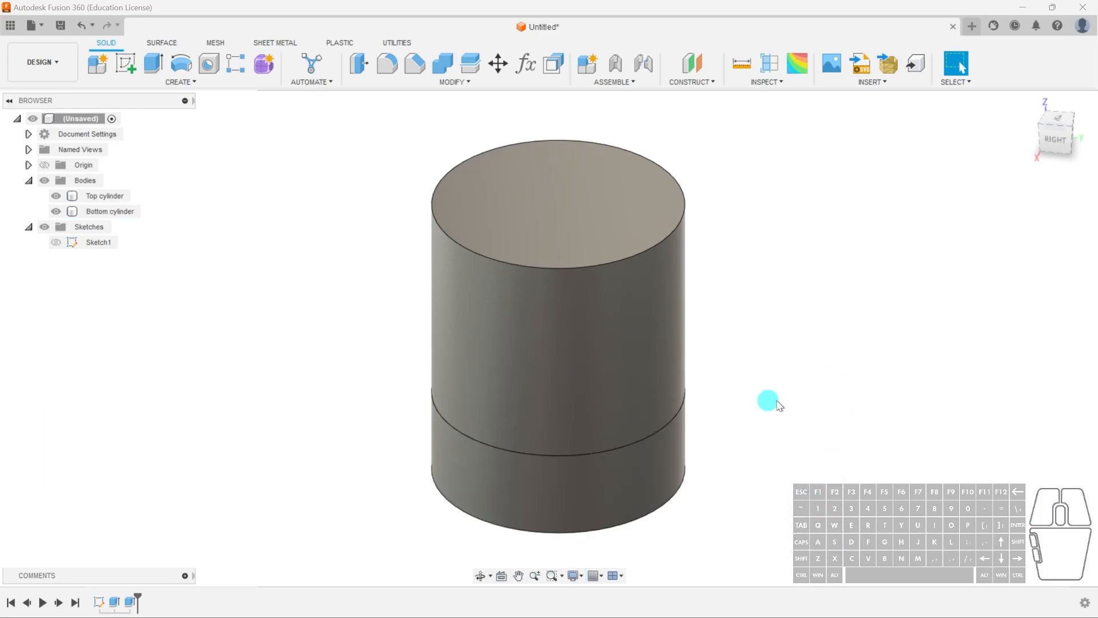
left_click(623, 577)
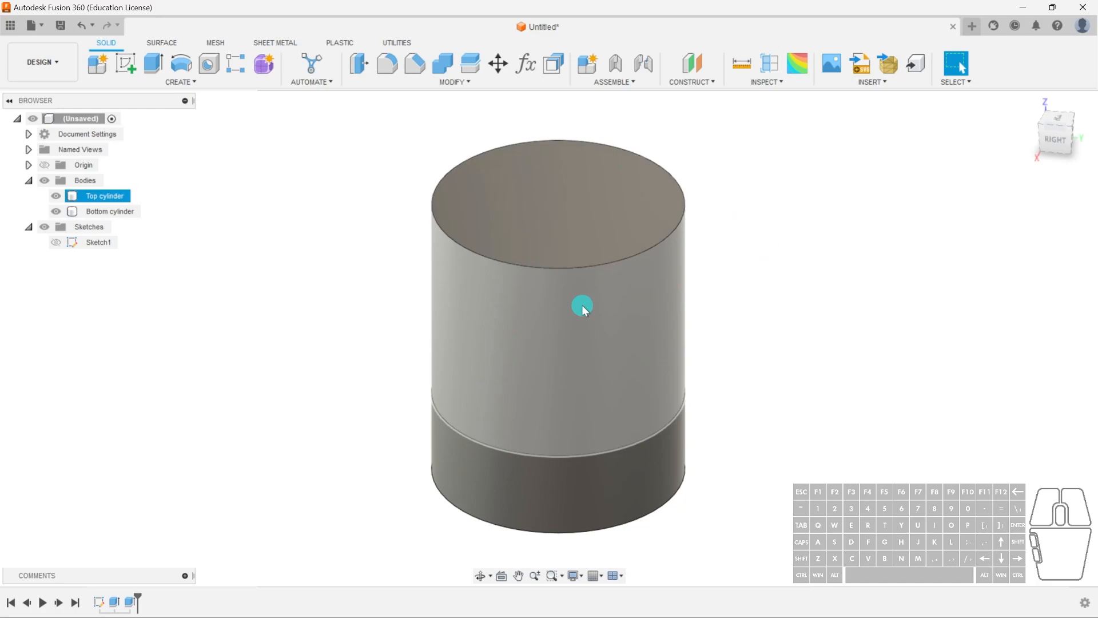
- Open the context menus for the empty canvas and for the selected top cylinder
right_click(769, 257)
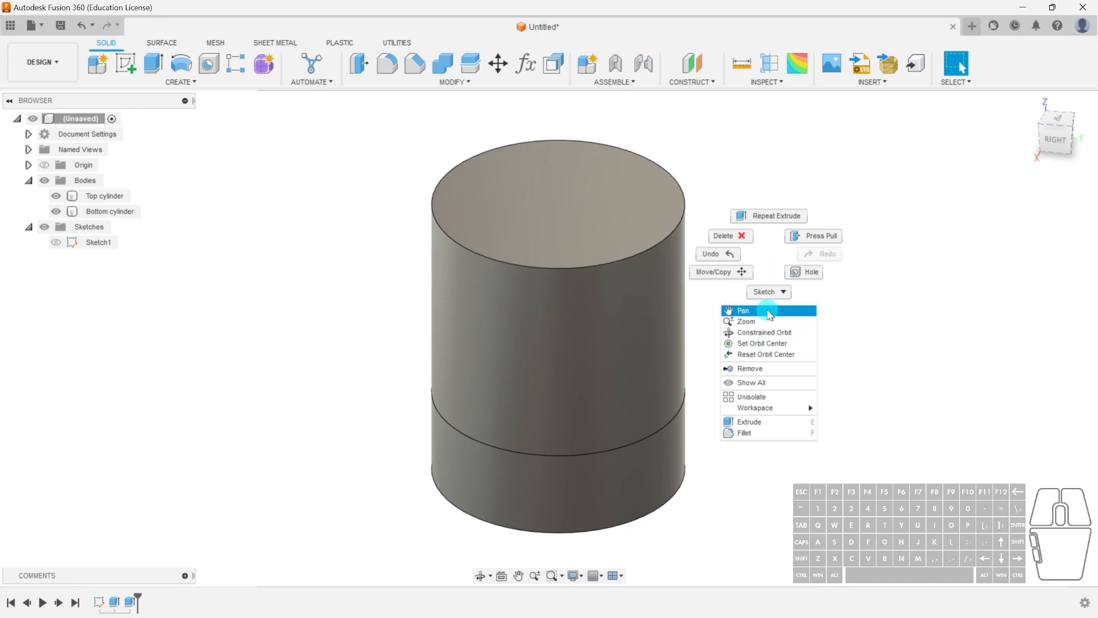
left_click(881, 329)
left_click(517, 304)
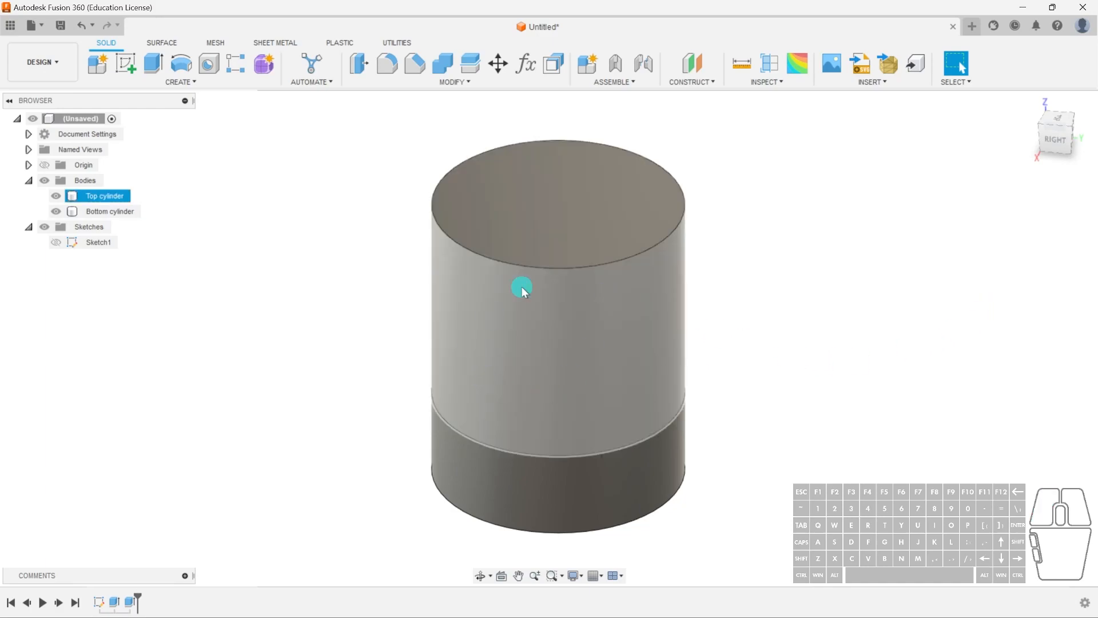
right_click(606, 300)
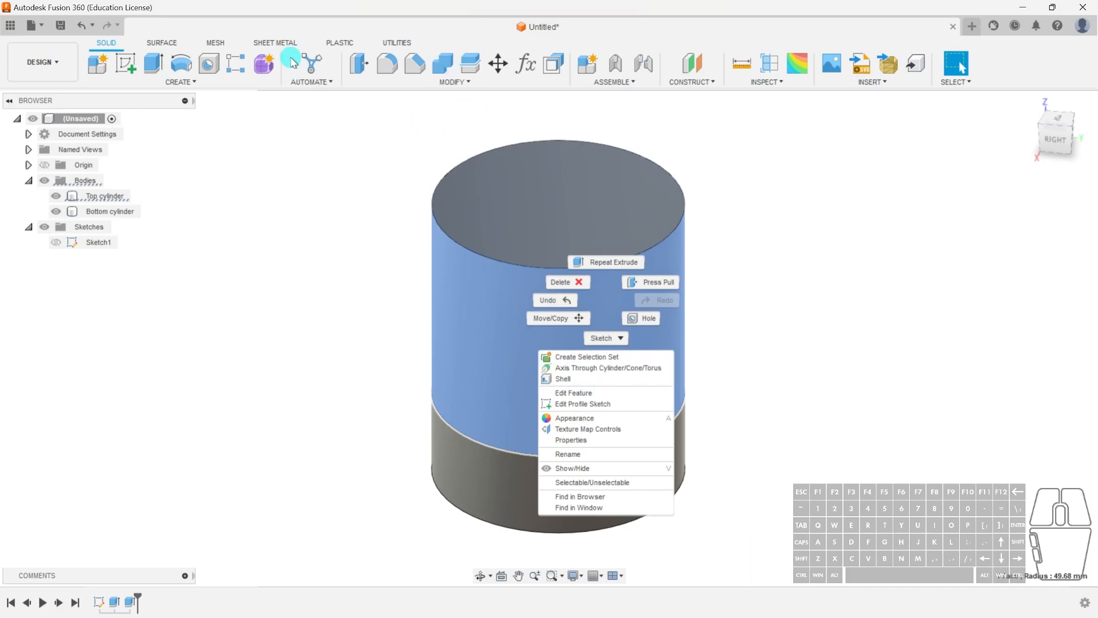
left_click(818, 373)
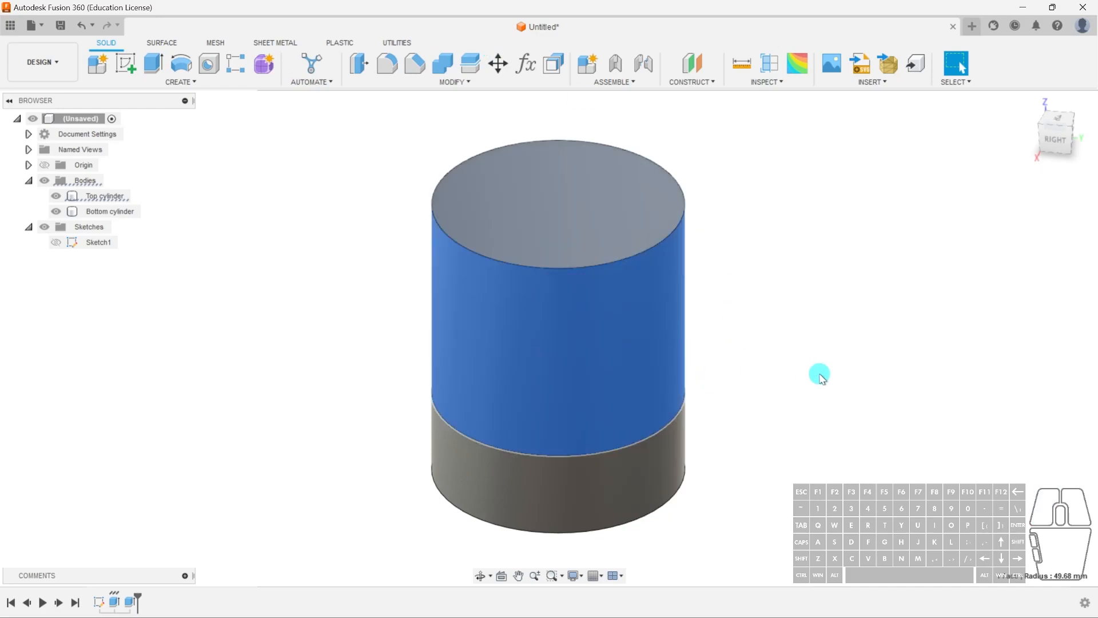
- Open the design shortcuts box and search it for the Shell and Extrude commands
left_click(761, 361)
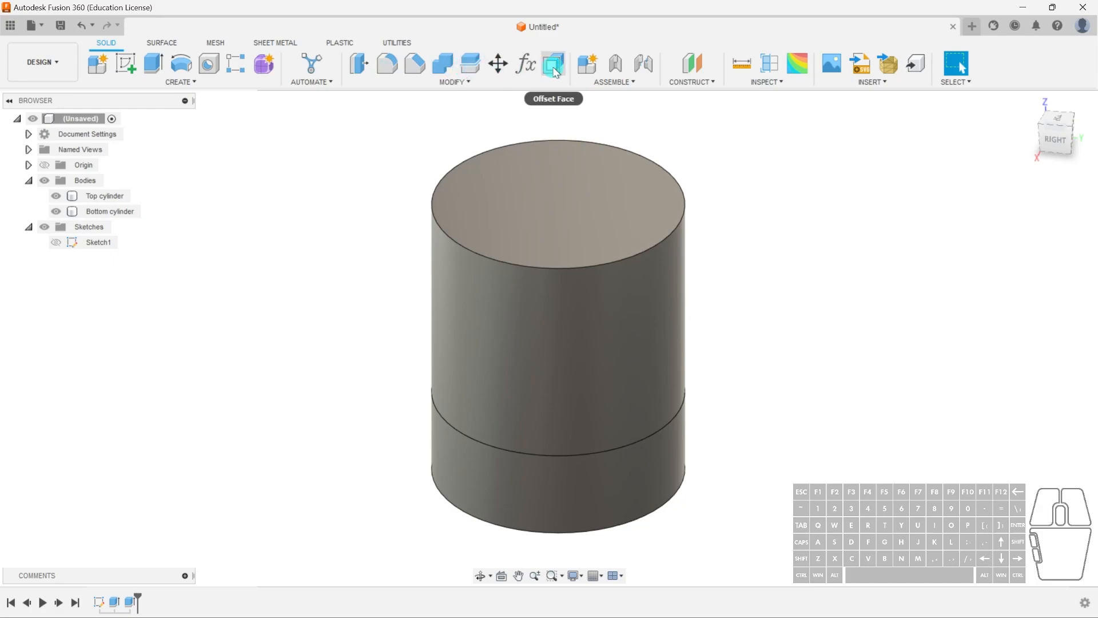
left_click(470, 83)
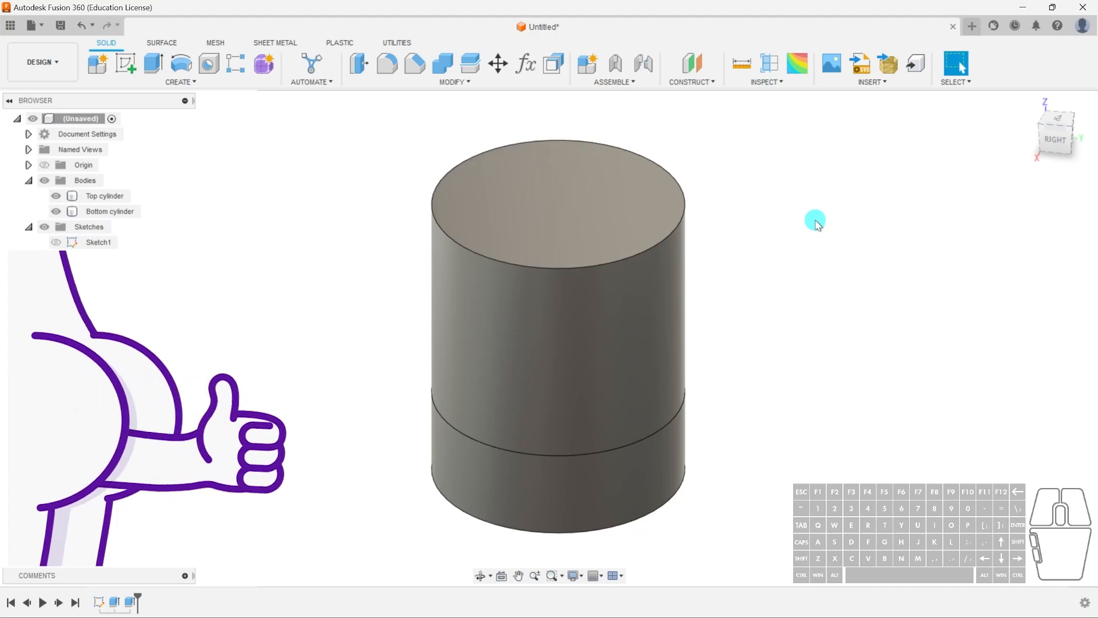
key("s")
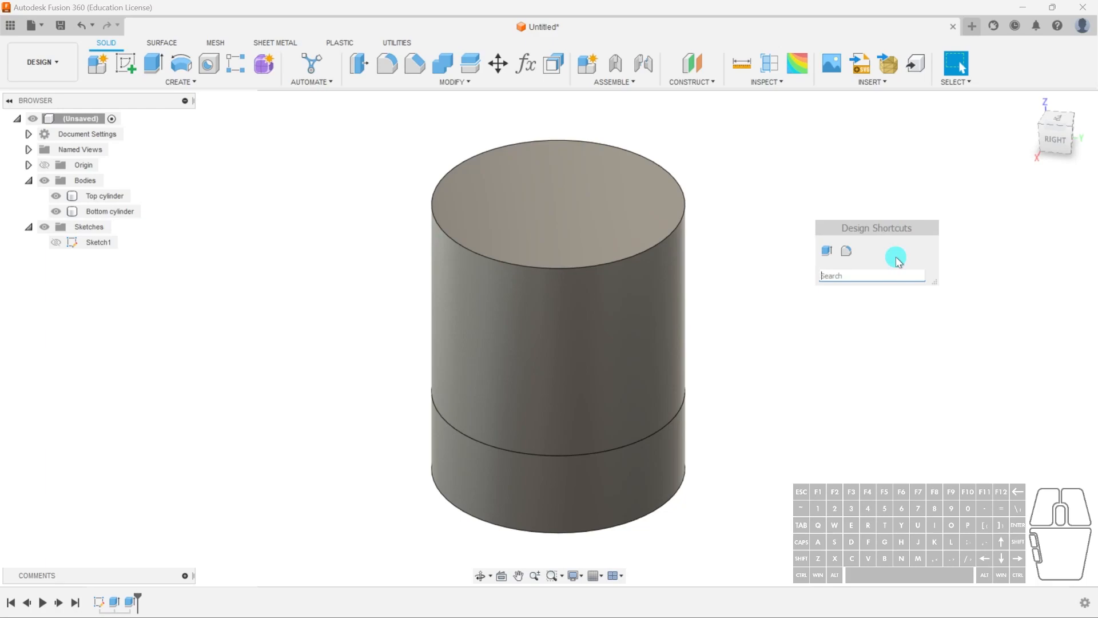
type("shell")
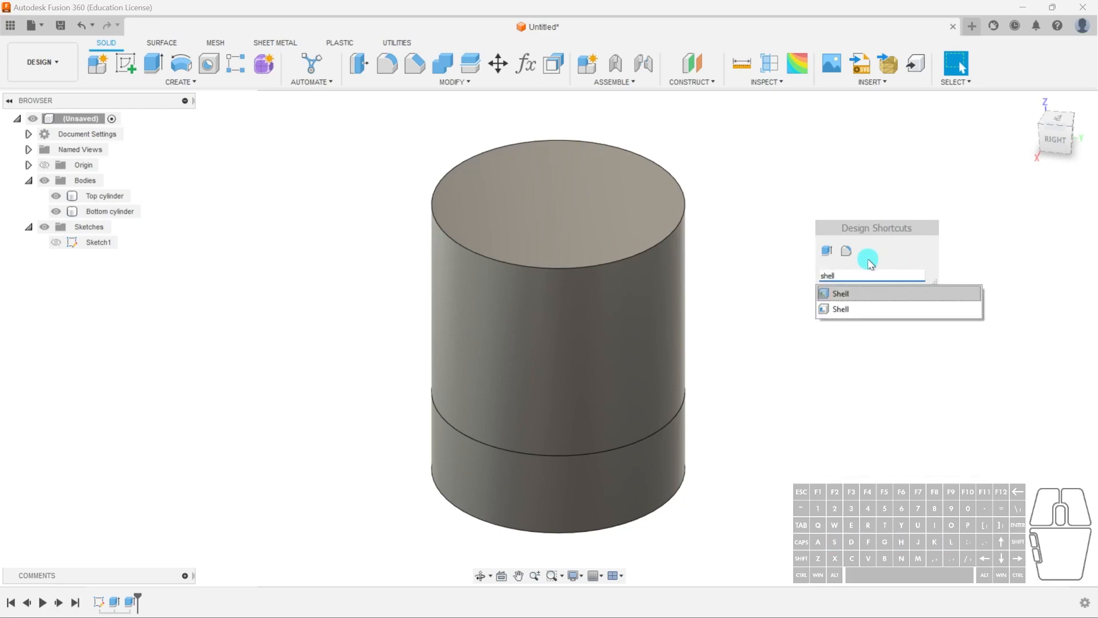
left_click(865, 276)
key("BackSpace")
key("BackSpace")
key("BackSpace")
key("BackSpace")
key("BackSpace")
type("extrude")
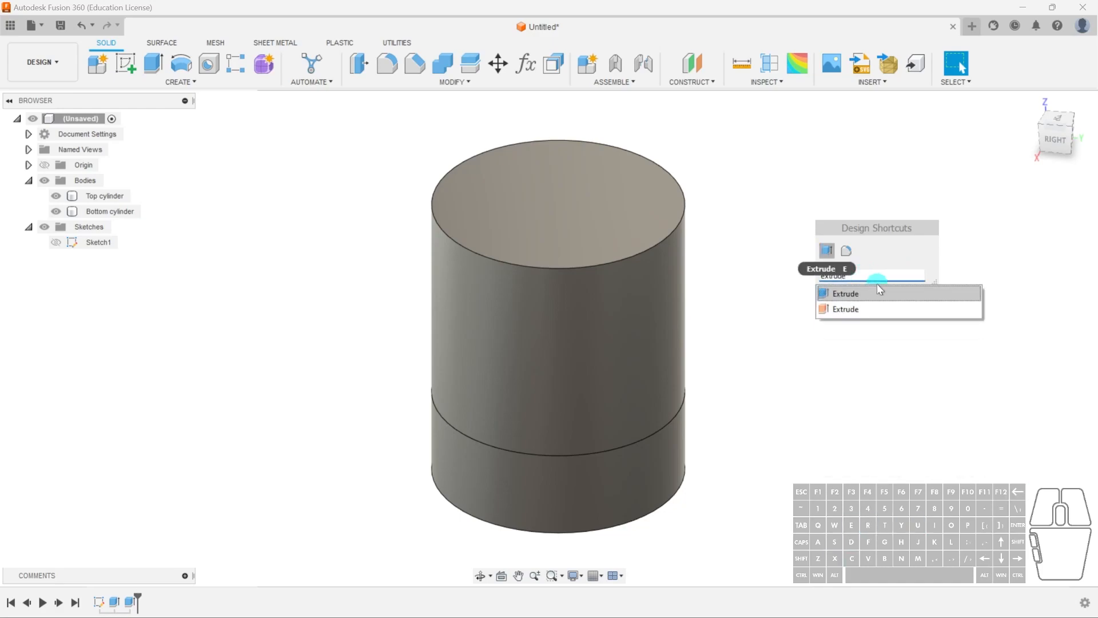
key("BackSpace")
key("BackSpace")
key("BackSpace")
key("BackSpace")
key("BackSpace")
key("BackSpace")
key("BackSpace")
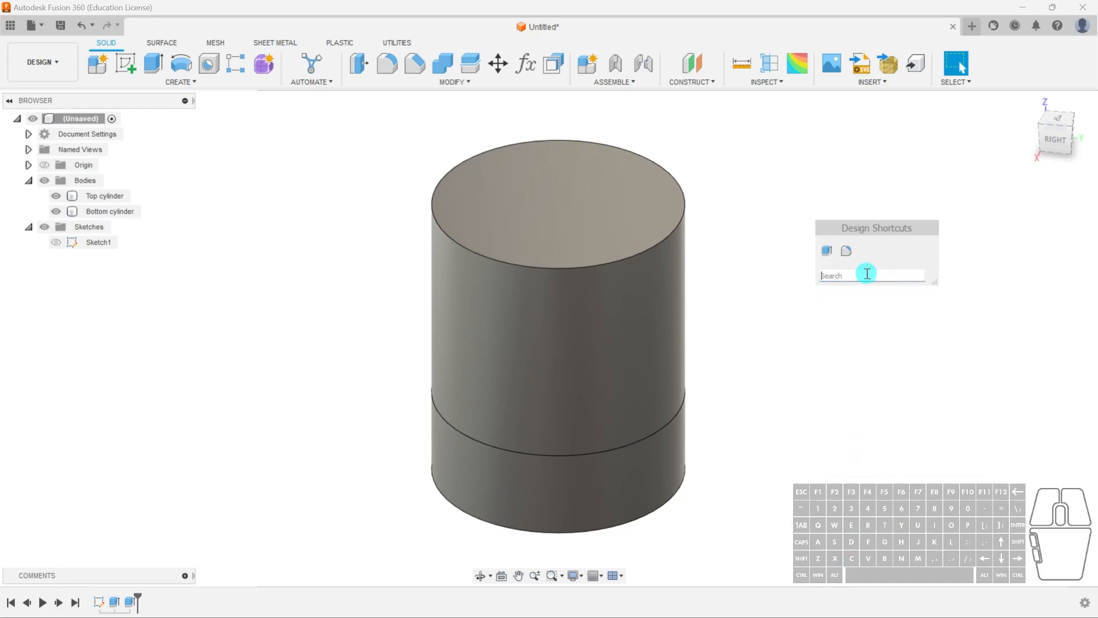
type("your moms nub")
left_click_drag(884, 277, 822, 277)
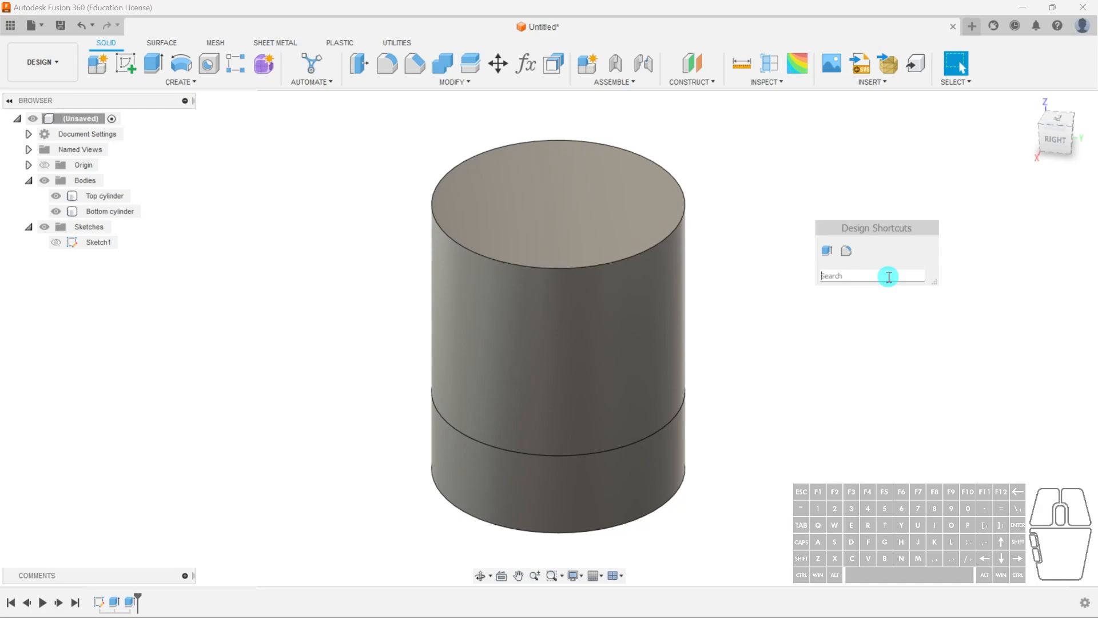
key("Escape")
key("s")
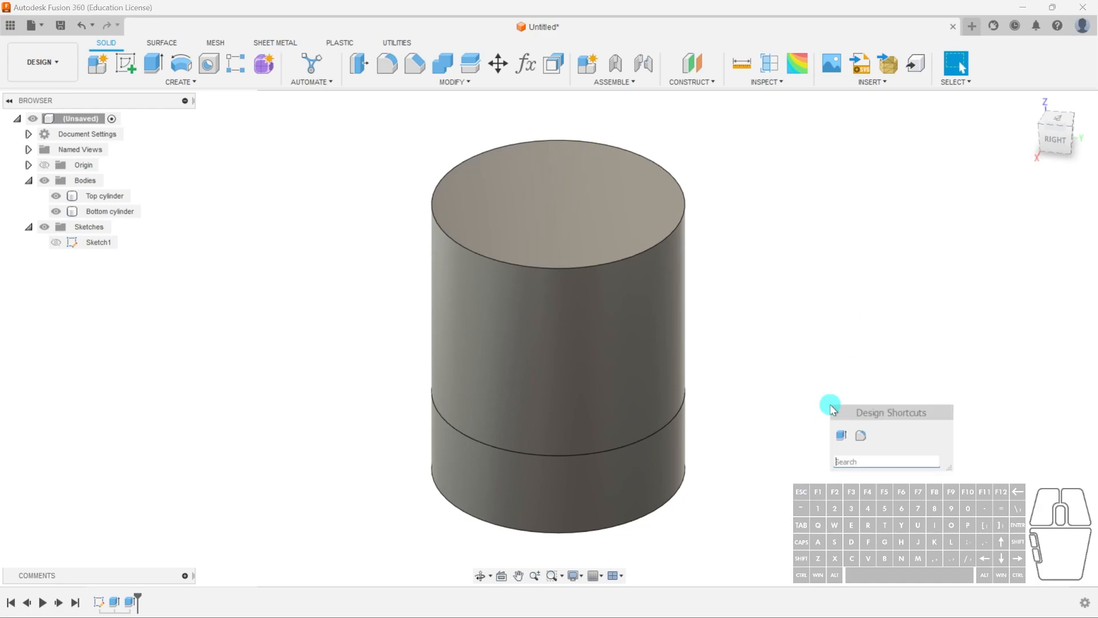
key("Escape")
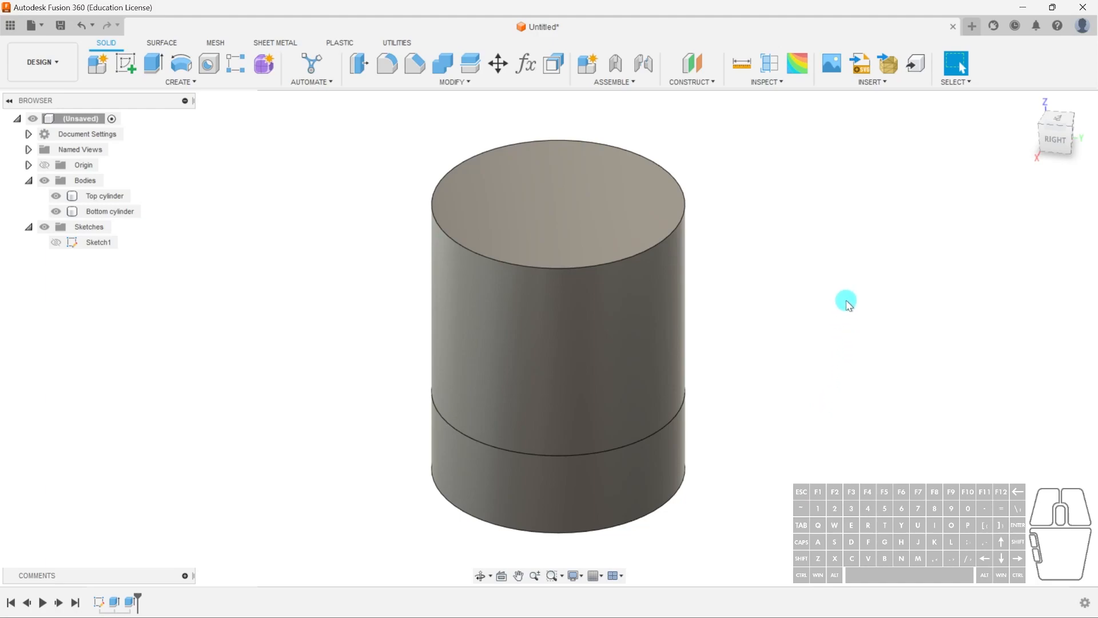
key("s")
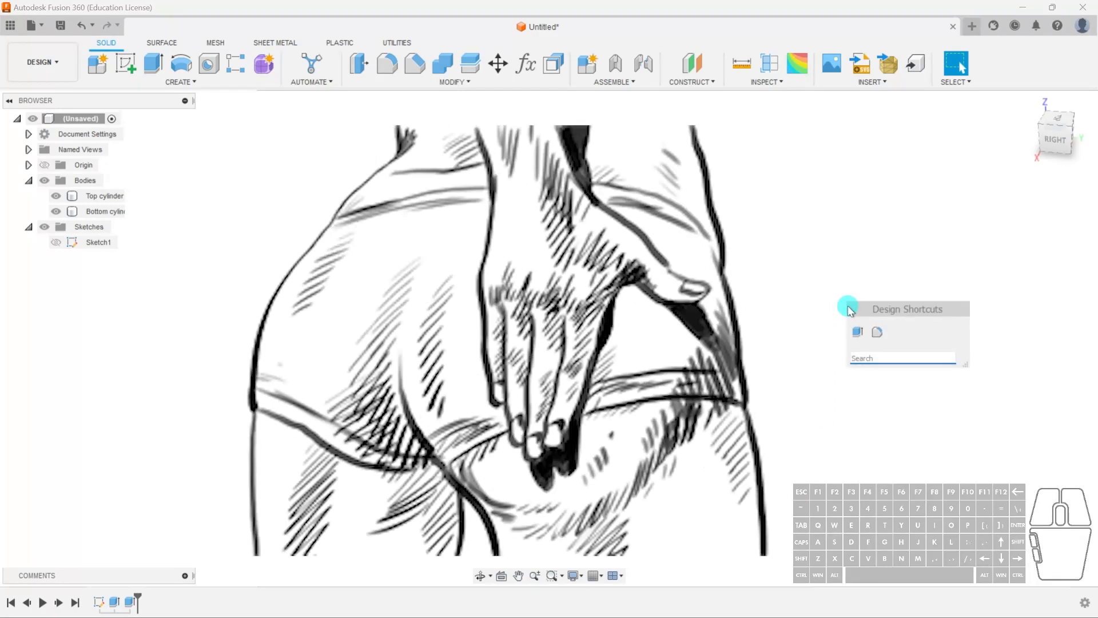
key("Escape")
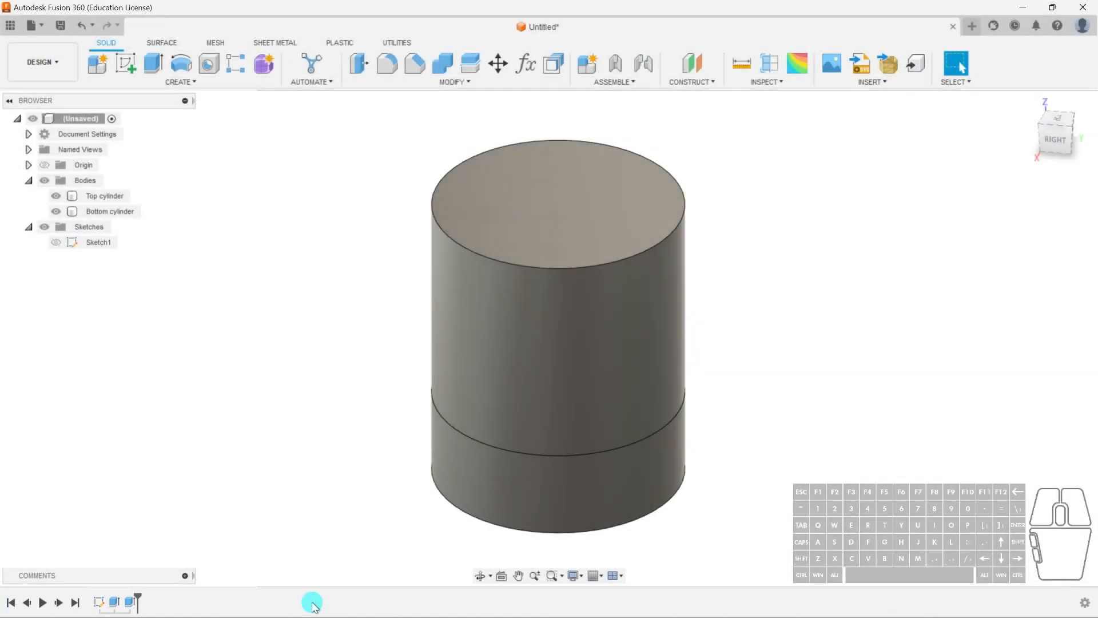
- Extrude-cut the bottom cylinder's face 40 mm, then undo the cut
left_click(574, 307)
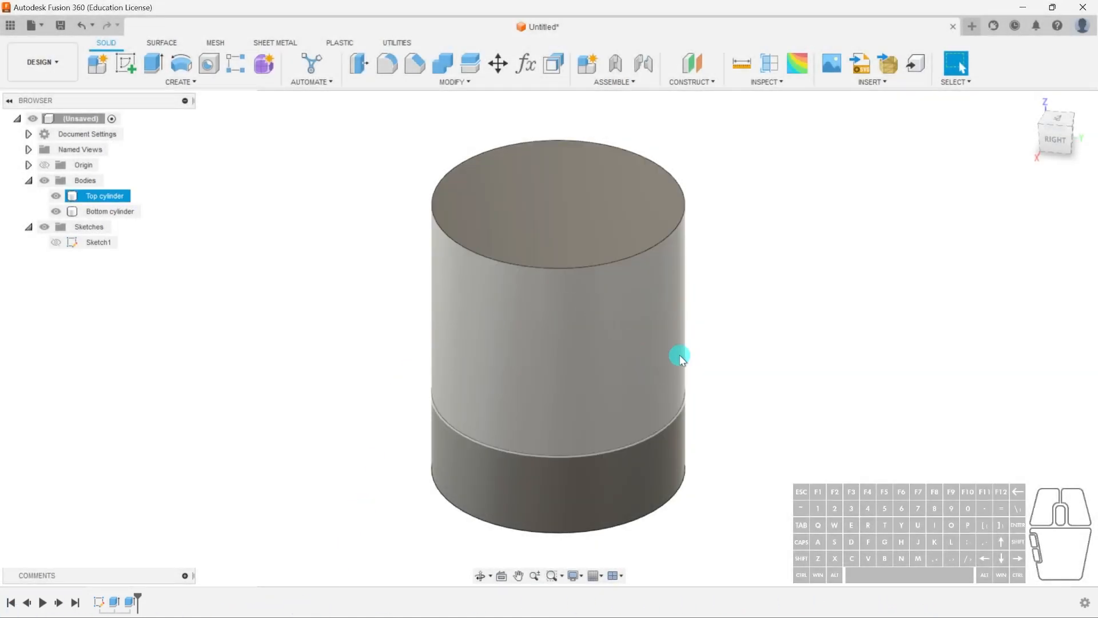
left_click(655, 479)
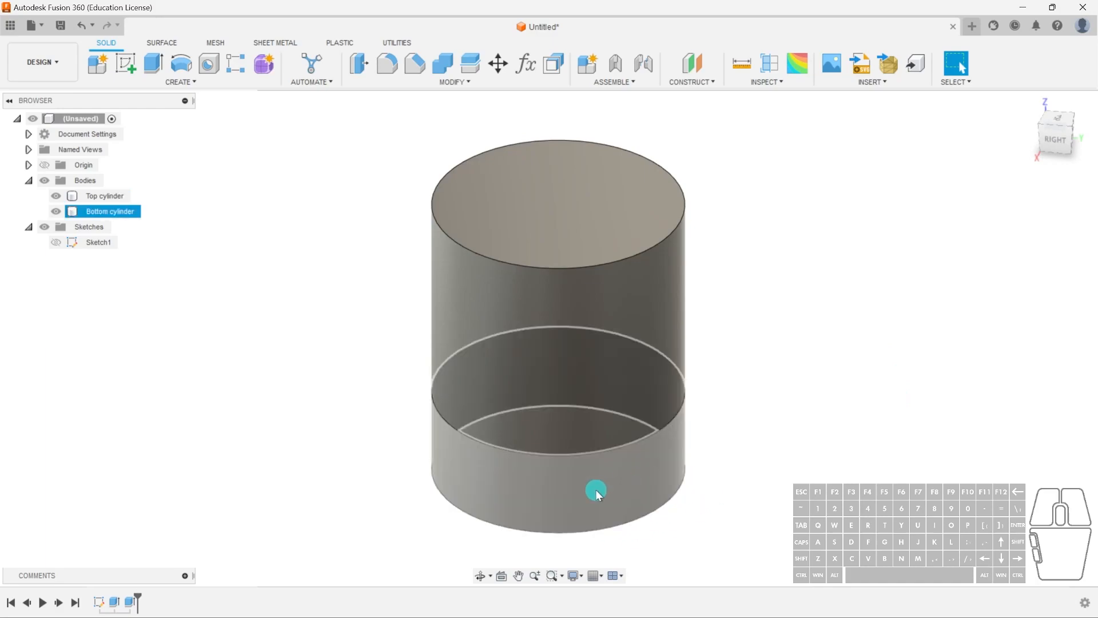
middle_click_drag(736, 484, 748, 403, "shift")
left_click(542, 449)
key("e")
left_click(544, 461)
left_click_drag(545, 461, 543, 366)
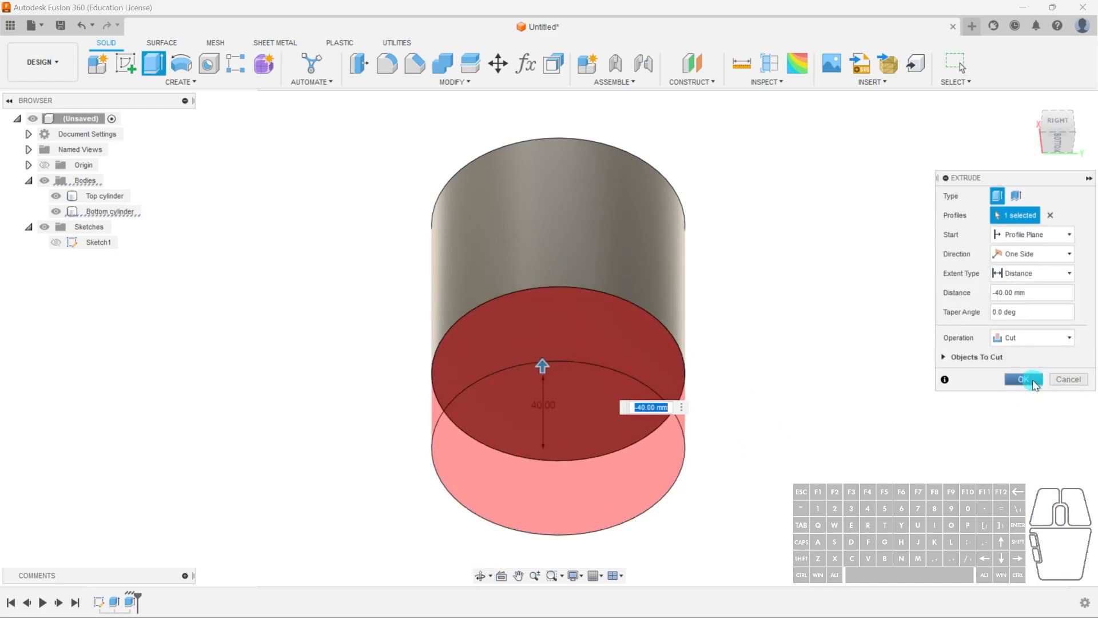
left_click(1023, 380)
middle_click_drag(650, 431, 703, 468, "shift")
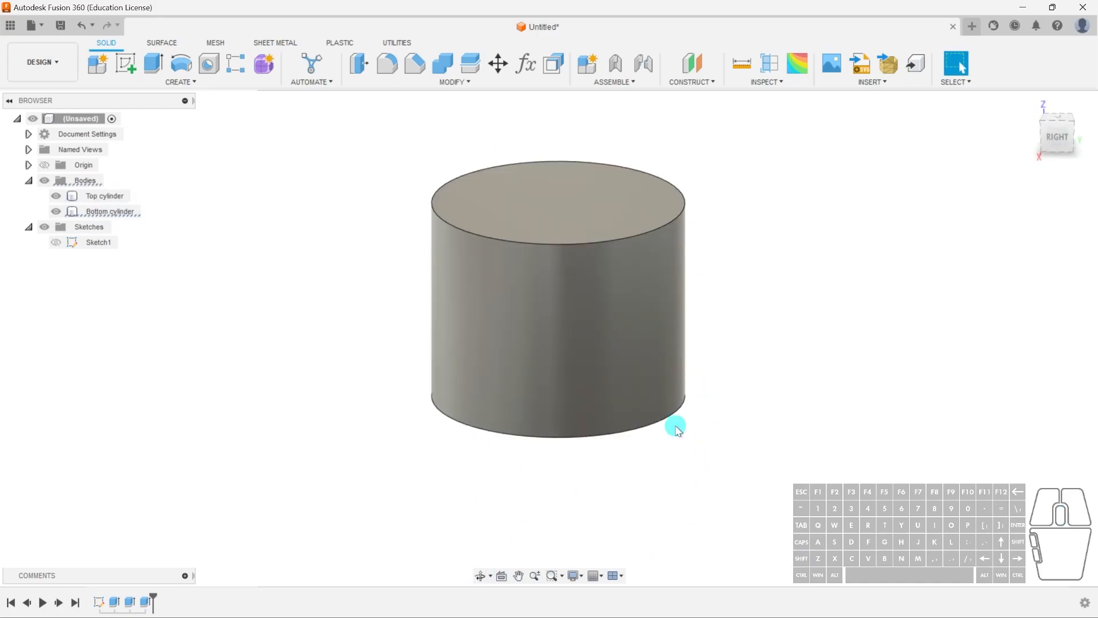
left_click(113, 212)
left_click(385, 371)
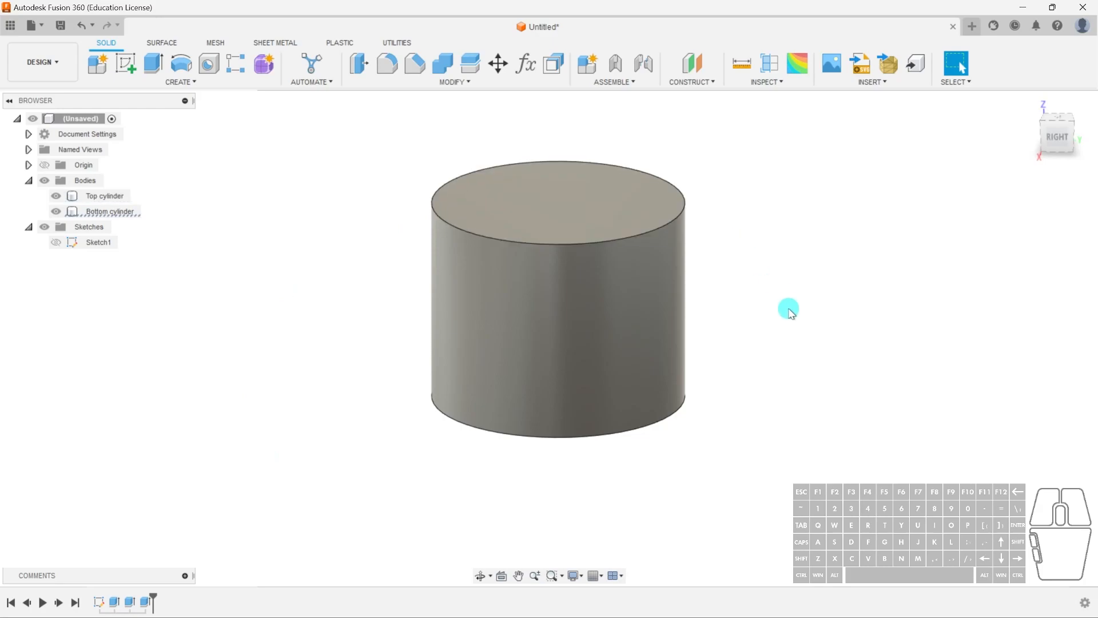
key("ctrl+z")
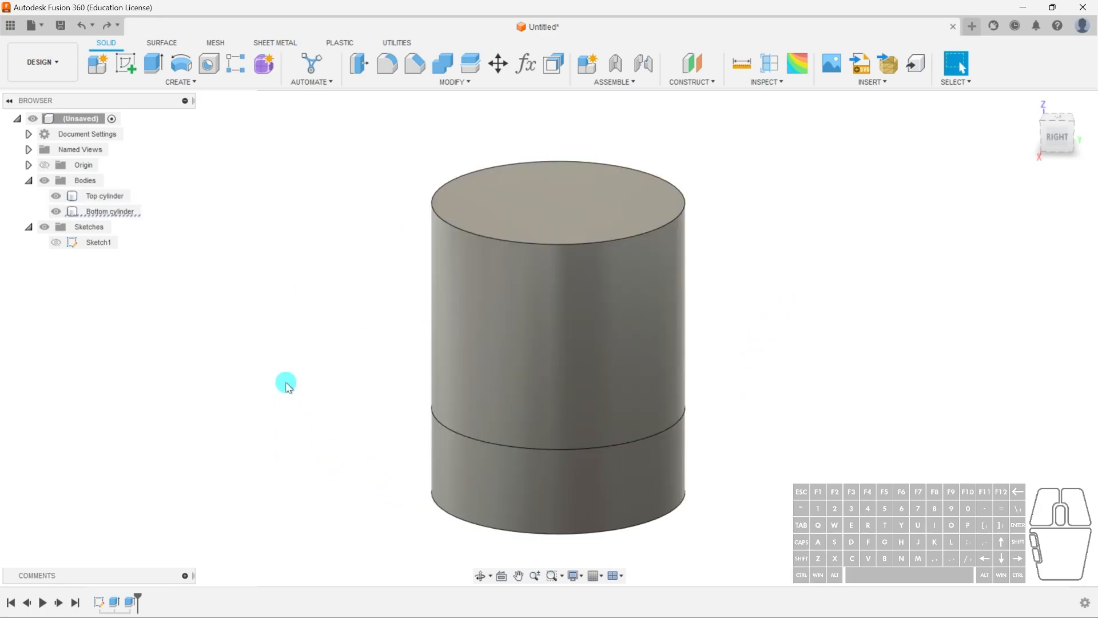
- Roll the timeline marker back one feature, before the bottom cylinder's extrusion
middle_click_drag(308, 369, 297, 351)
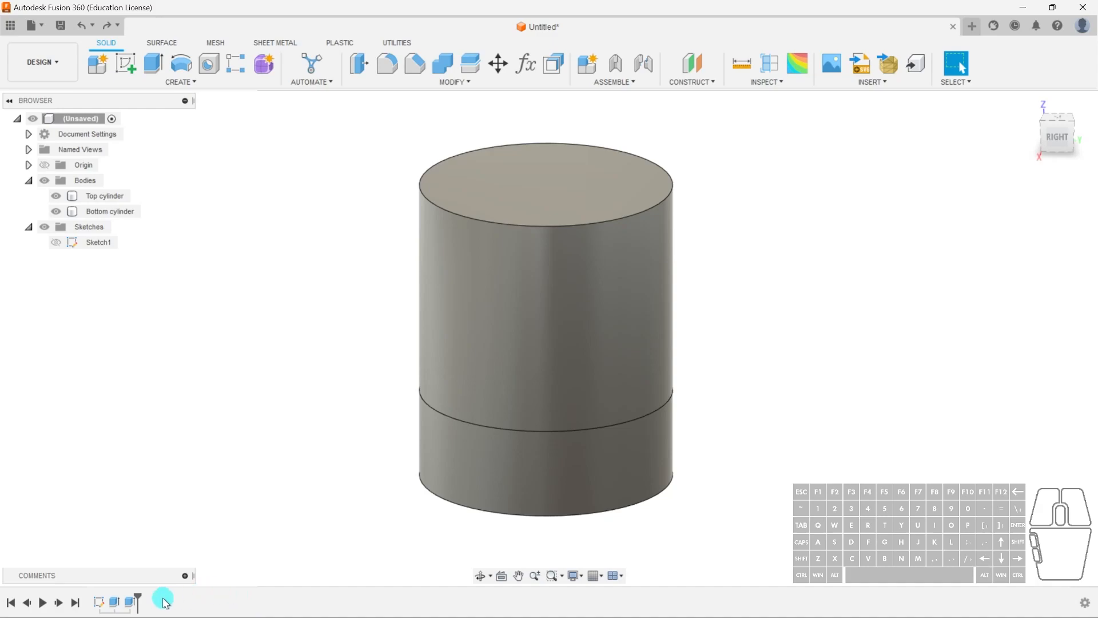
left_click(576, 476)
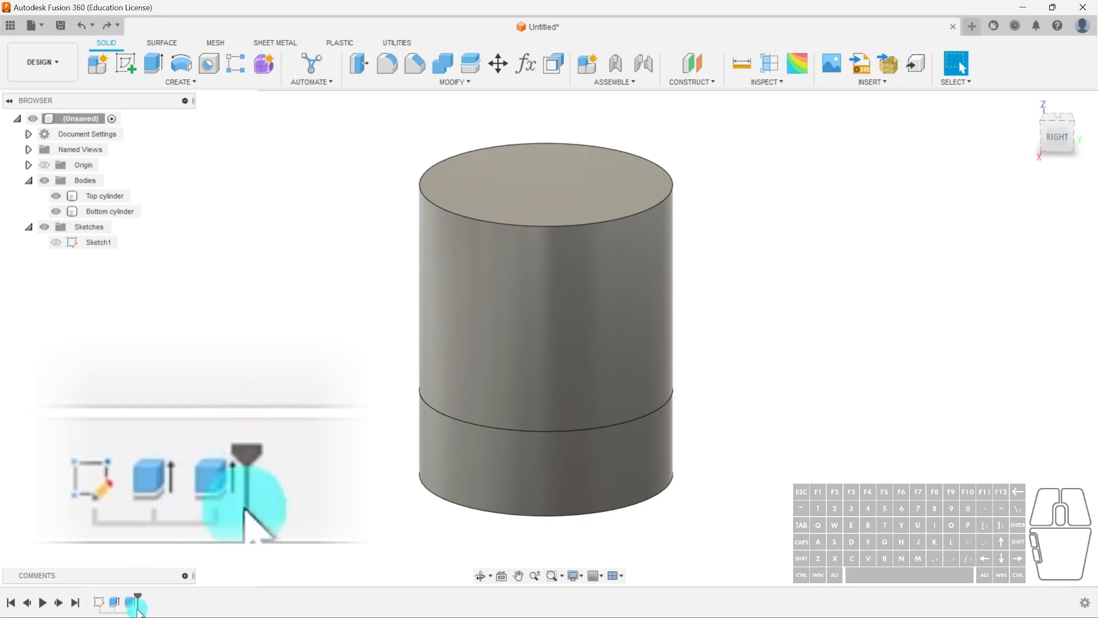
left_click_drag(138, 595, 120, 597)
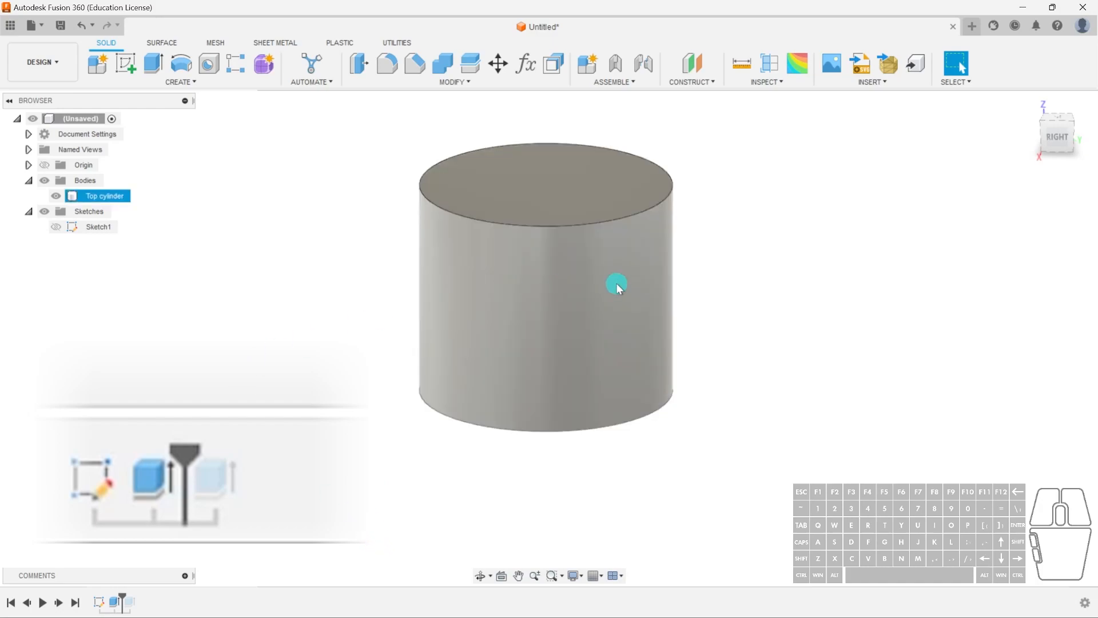
- Extrude the top cylinder's upper face 30 mm upward as a new body
left_click(520, 179)
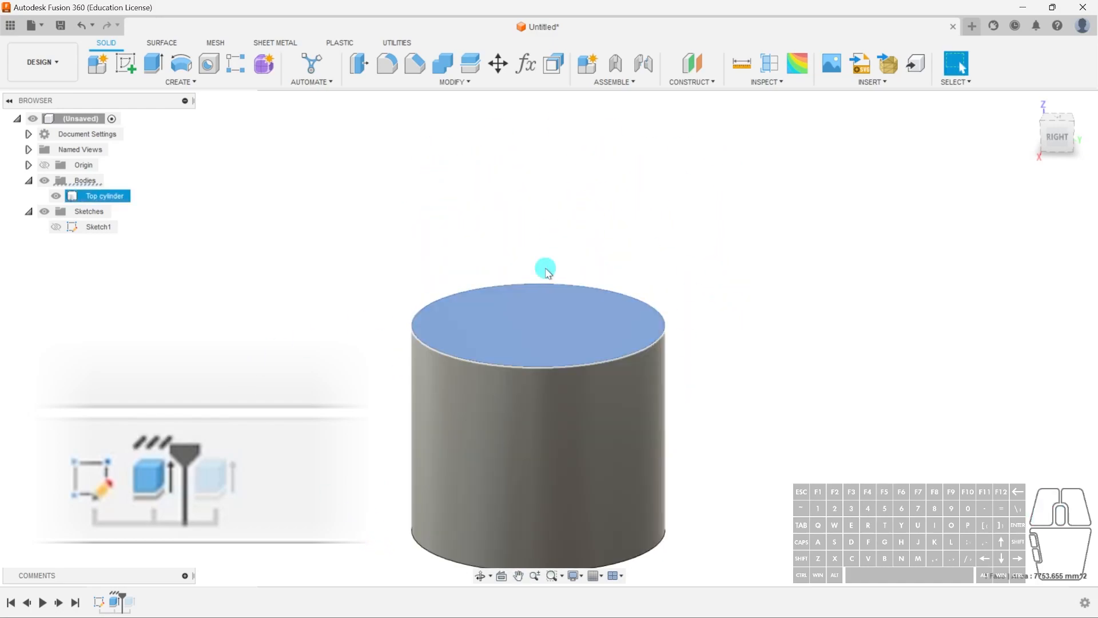
key("e")
left_click_drag(564, 323, 564, 251)
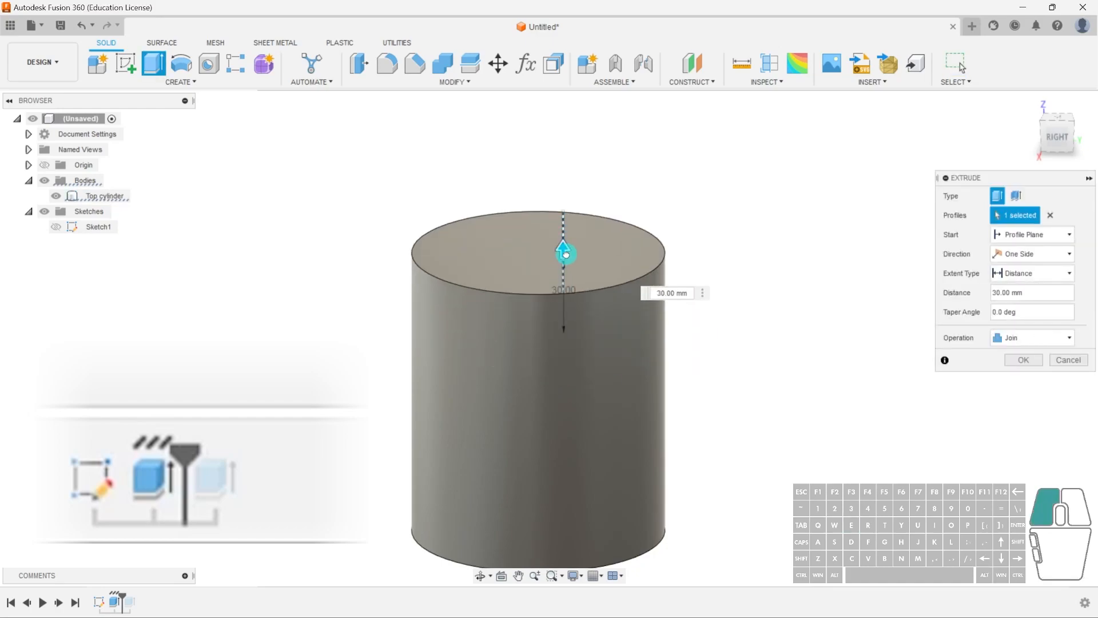
left_click(1035, 338)
left_click(1022, 397)
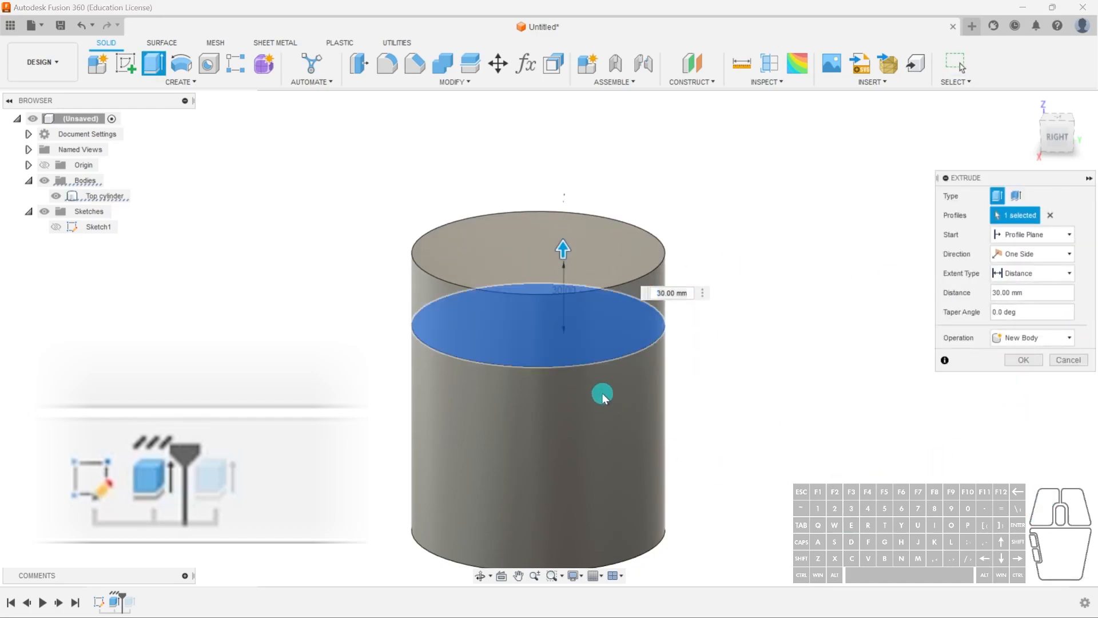
left_click(1016, 361)
middle_click_drag(721, 501, 737, 436)
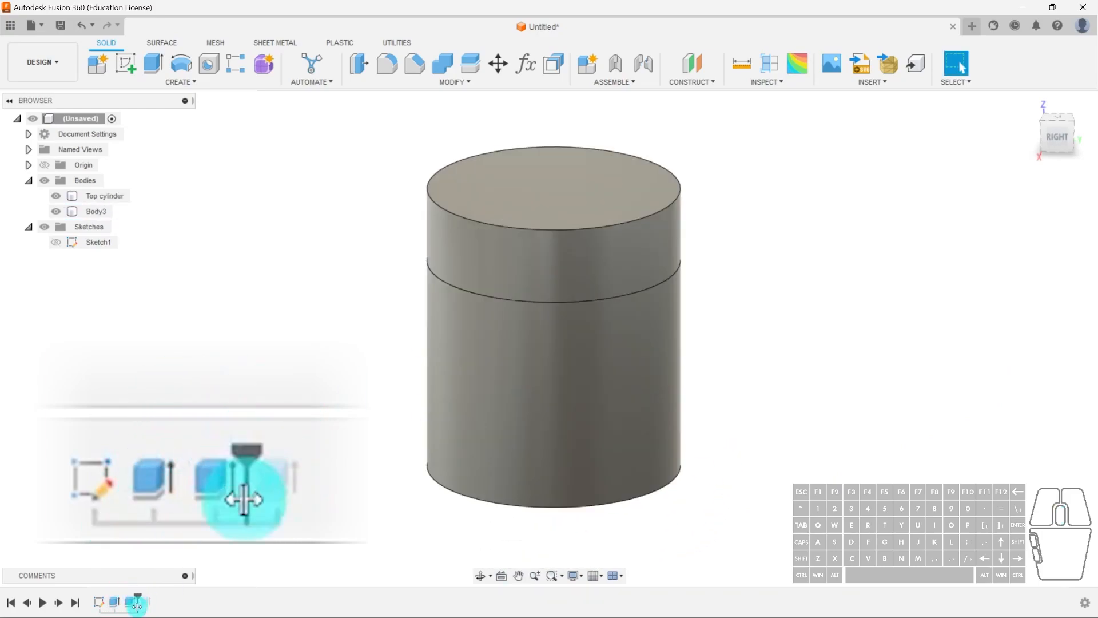
- Roll the timeline marker to the end and select each extrude feature in the timeline to highlight its bodies
left_click_drag(138, 594, 153, 595)
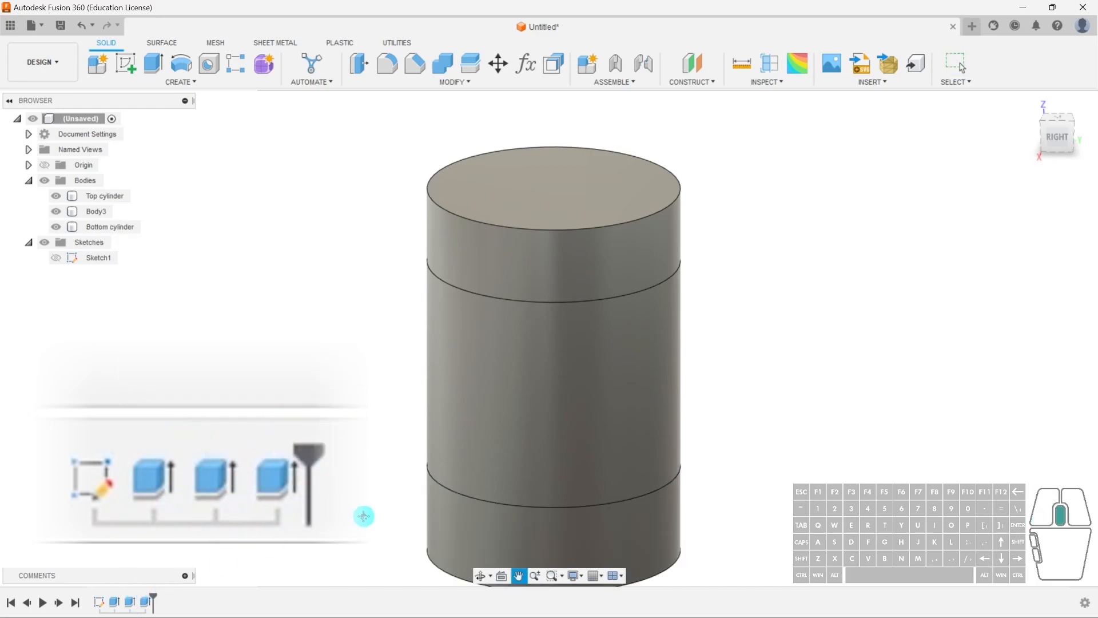
middle_click_drag(364, 516, 356, 437)
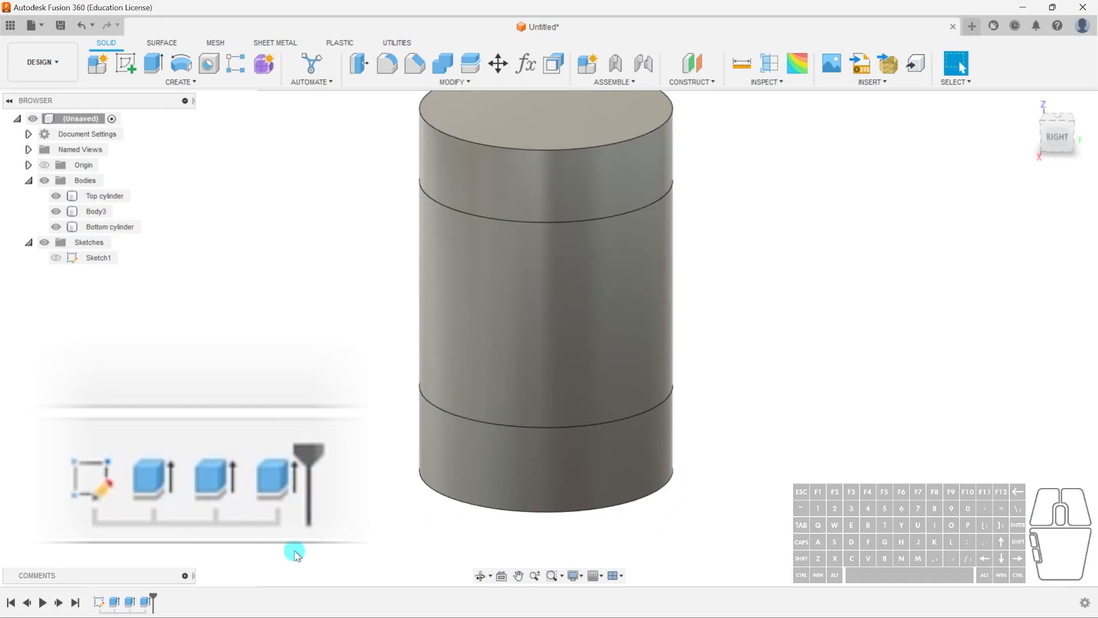
left_click(131, 602)
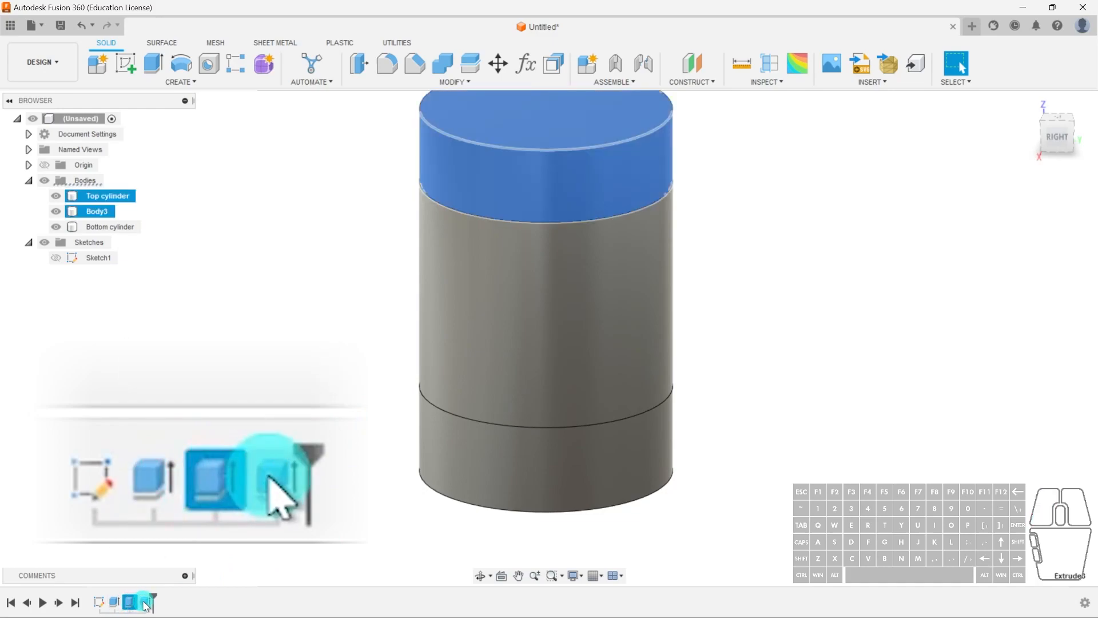
left_click(146, 601)
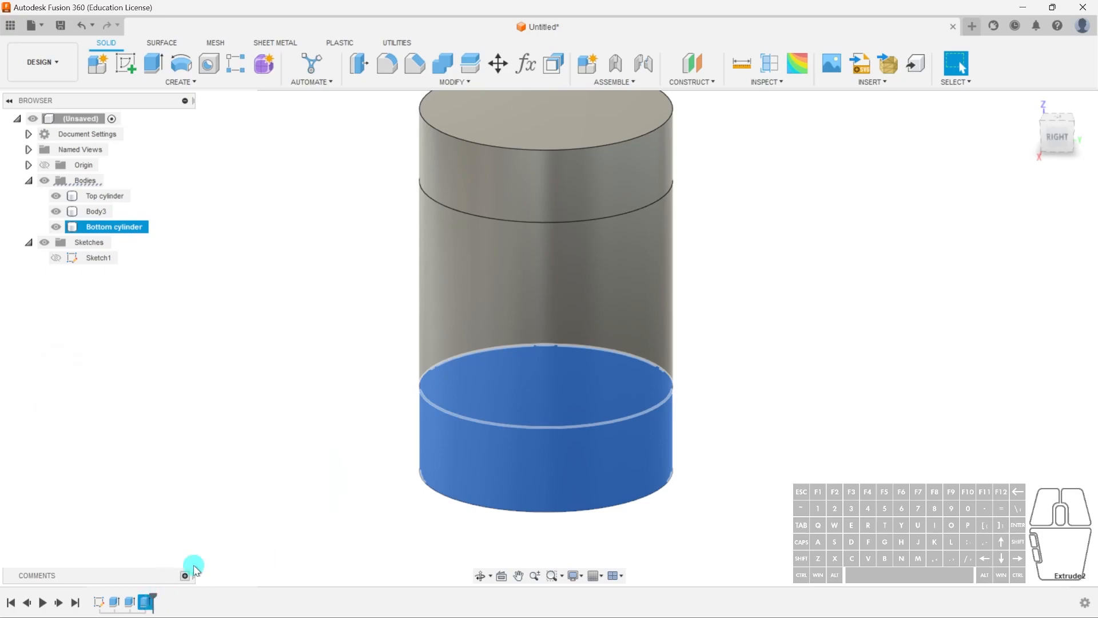
left_click(335, 500)
left_click(633, 292)
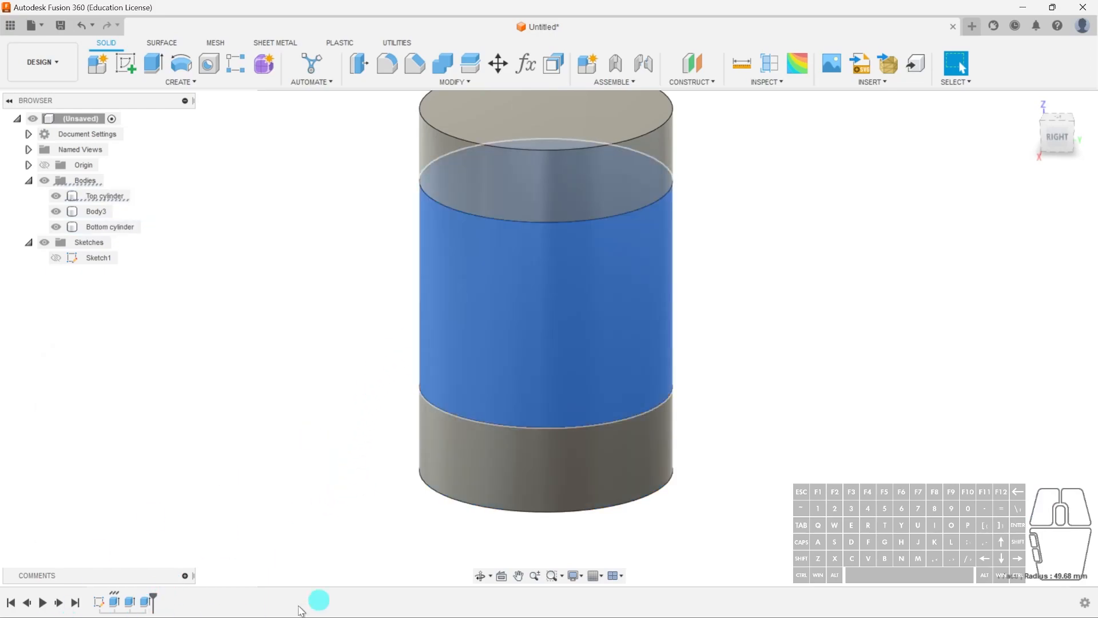
left_click(332, 478)
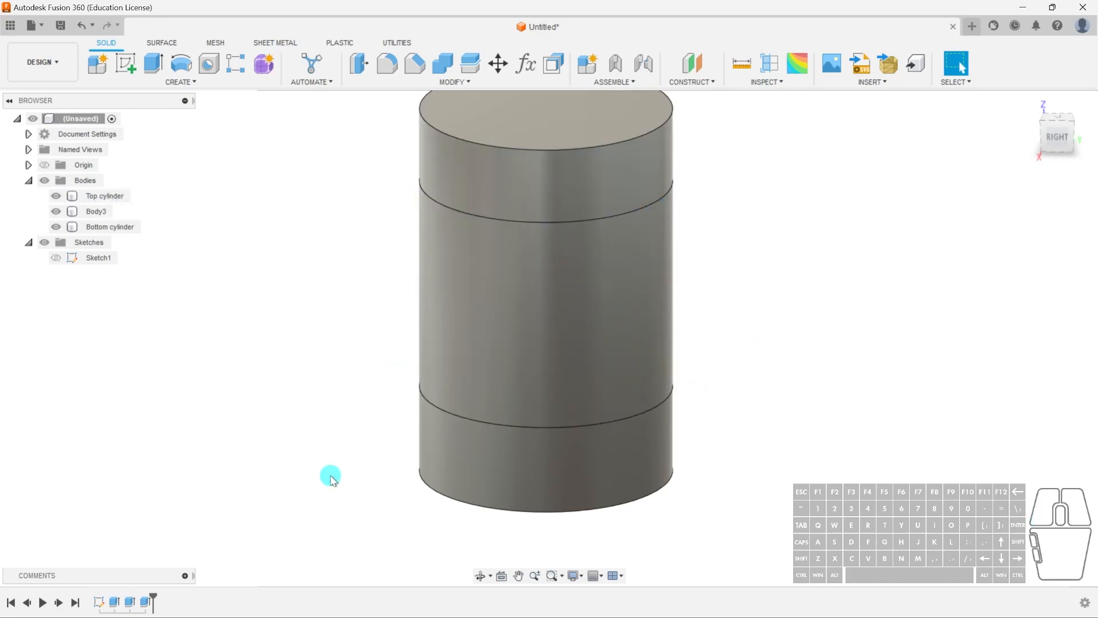
- Delete the timeline extrude feature that created the top cylinder
right_click(114, 602)
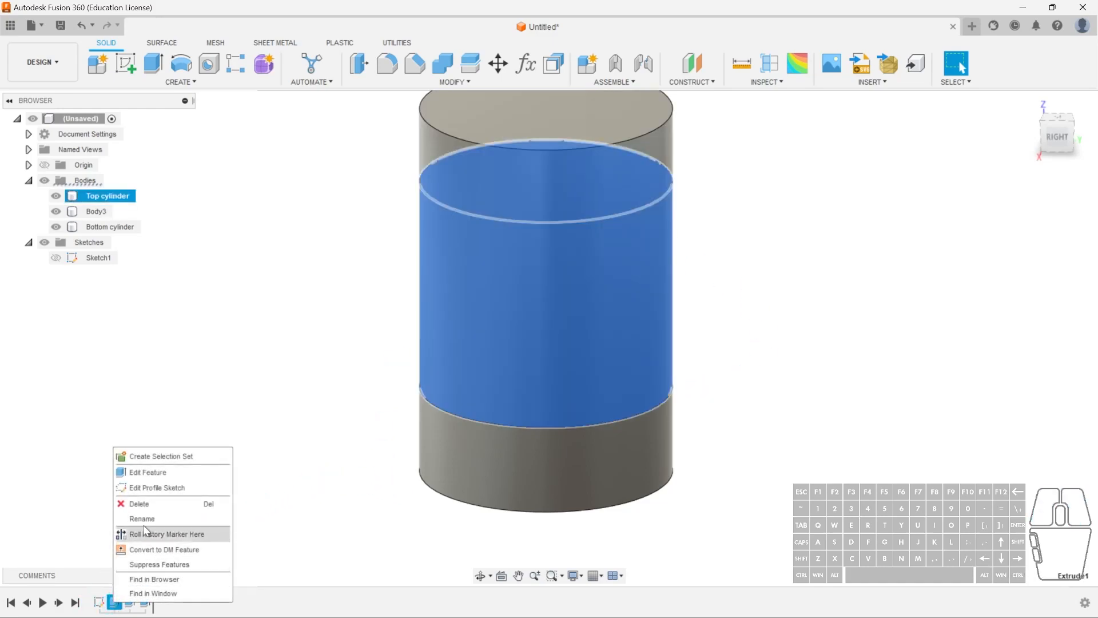
left_click(140, 505)
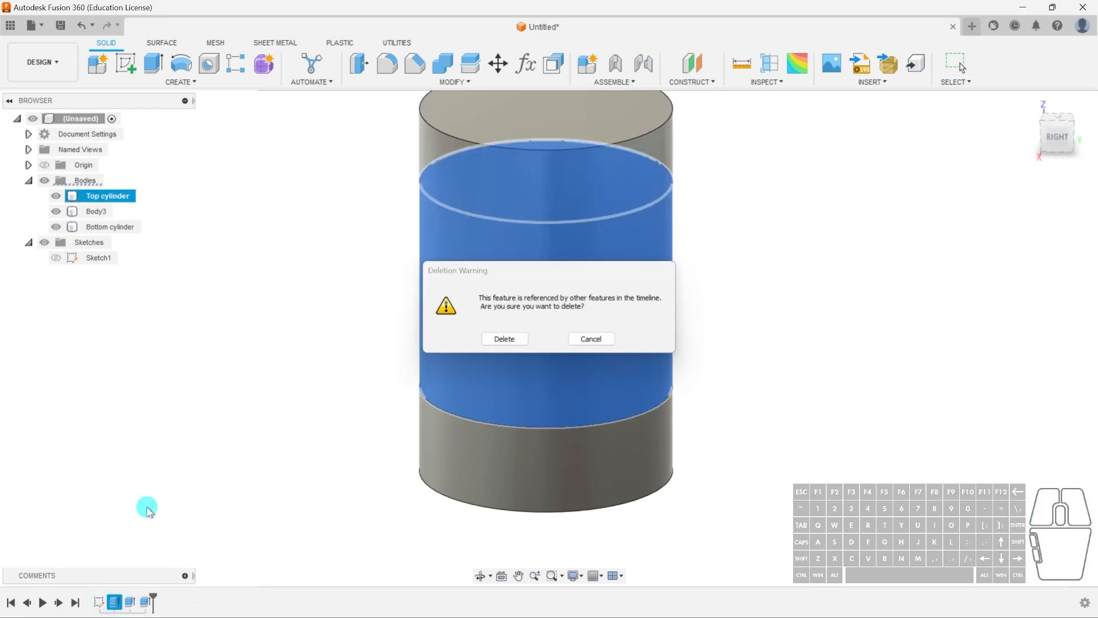
left_click(505, 339)
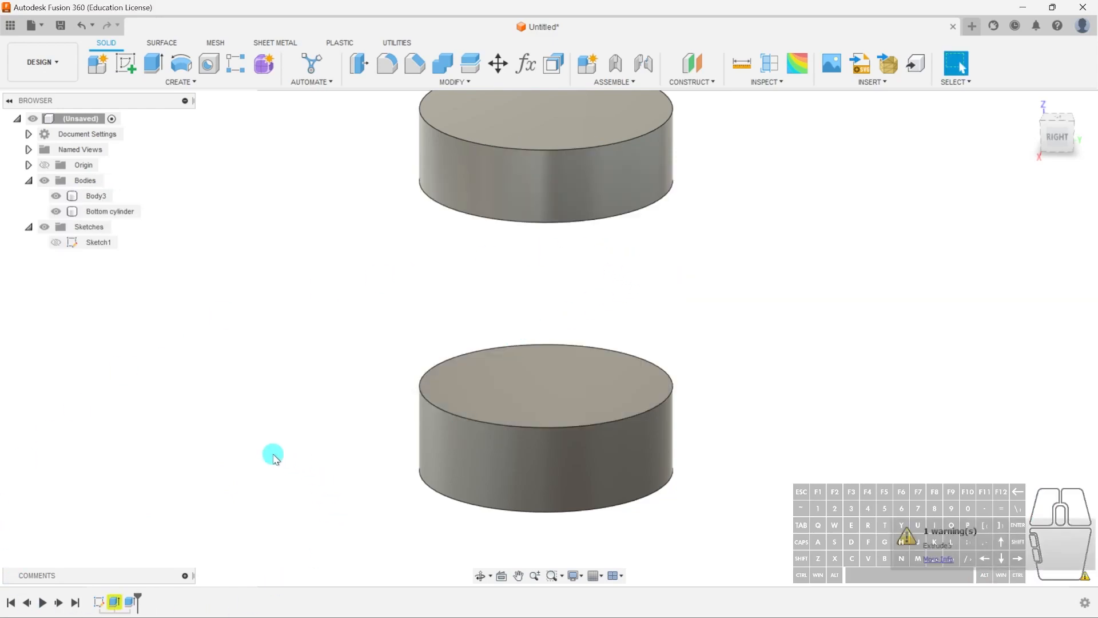
- Open the timeline extrusion's feature settings to inspect its missing profile, then cancel the edit
left_click(450, 485)
left_click(415, 436)
middle_click_drag(414, 437, 404, 470)
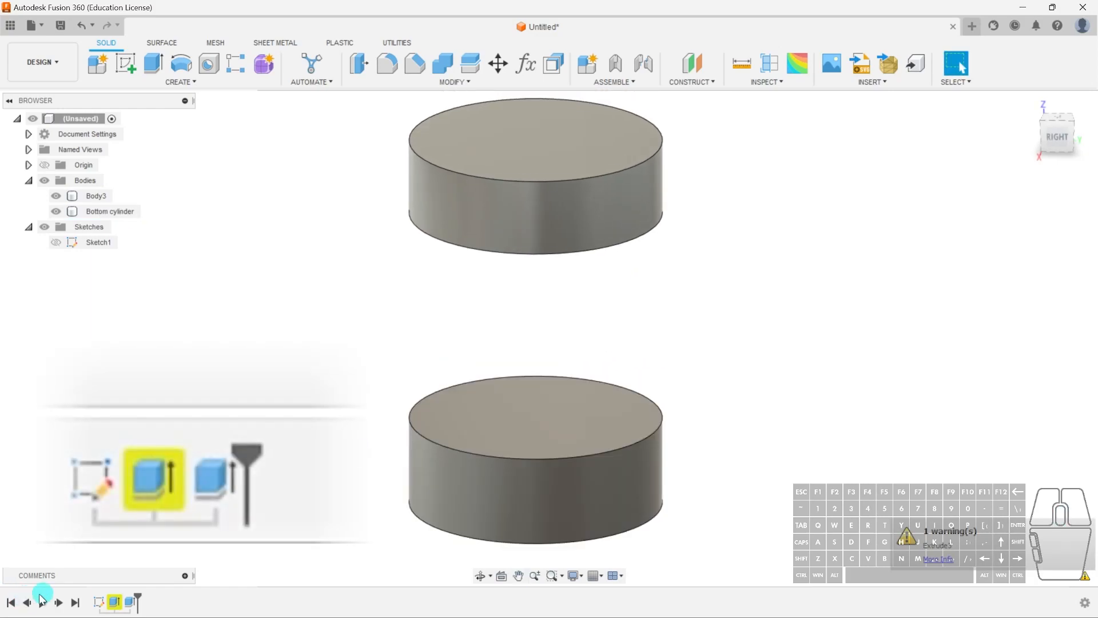
double_click(119, 601)
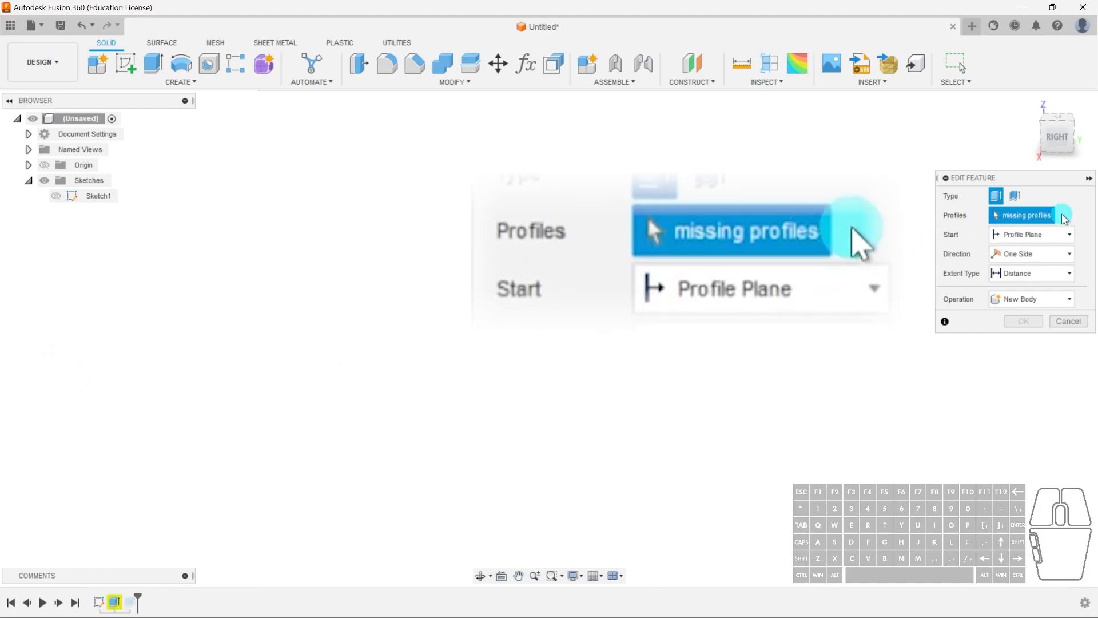
left_click(1050, 324)
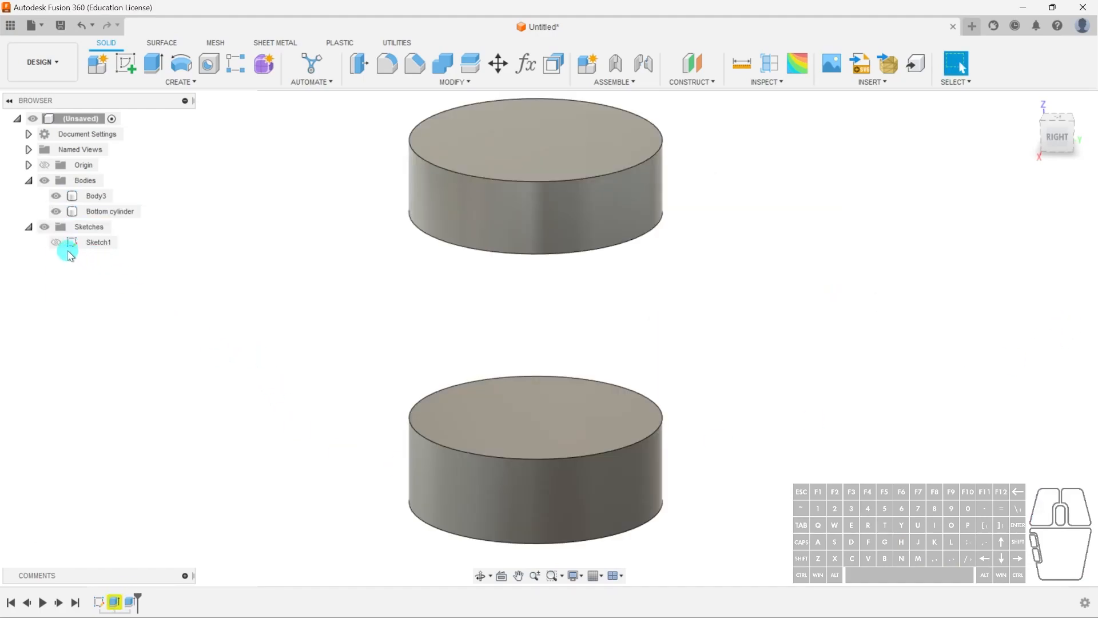
- Inspect the sketch profile on the bottom cylinder and the timeline features, reopening the extrusion's settings and cancelling again
left_click(579, 401)
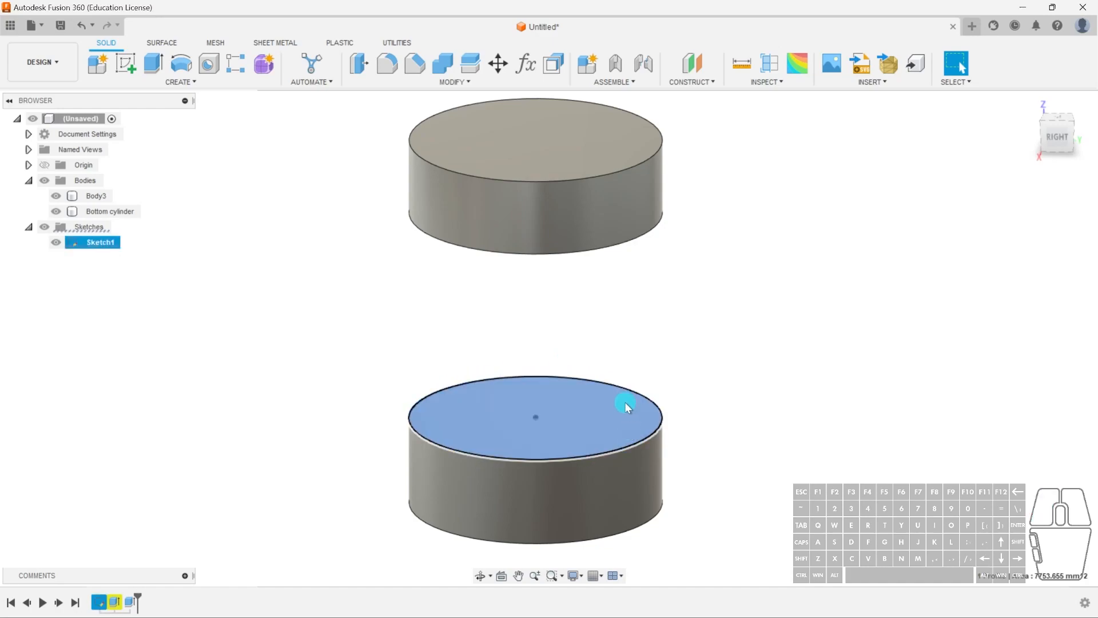
left_click(696, 364)
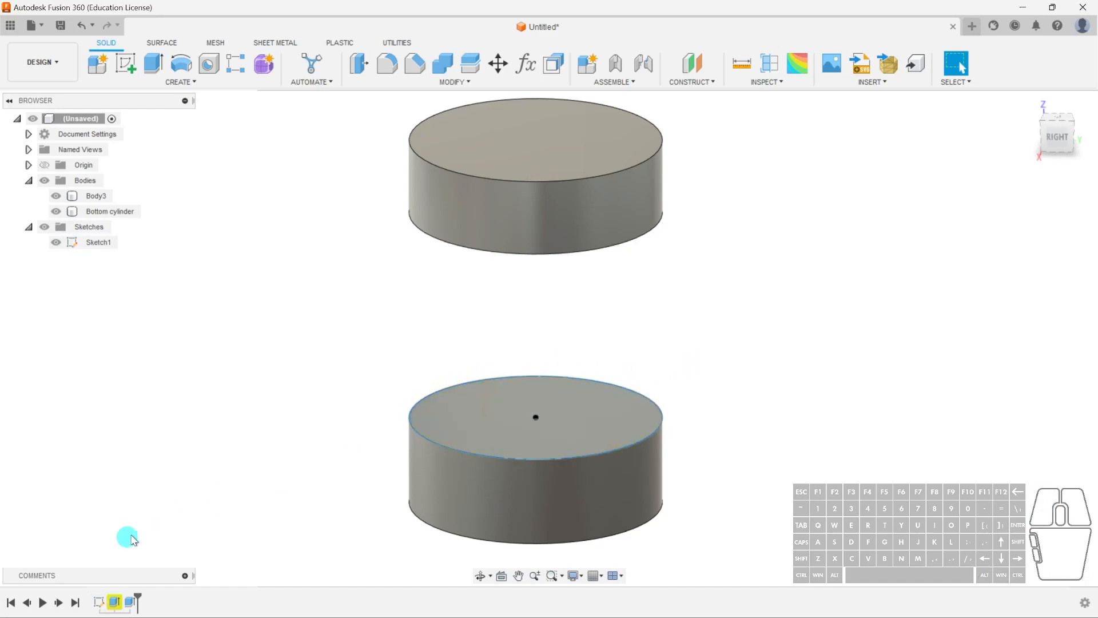
left_click(115, 605)
left_click(448, 209)
left_click(297, 341)
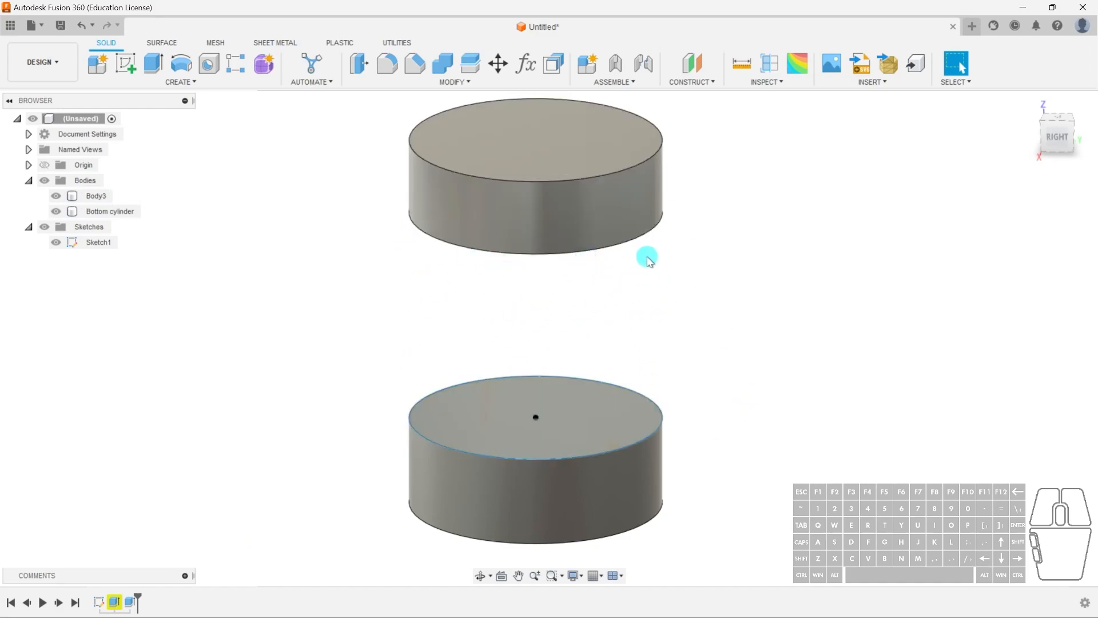
left_click(115, 601)
left_click(343, 426)
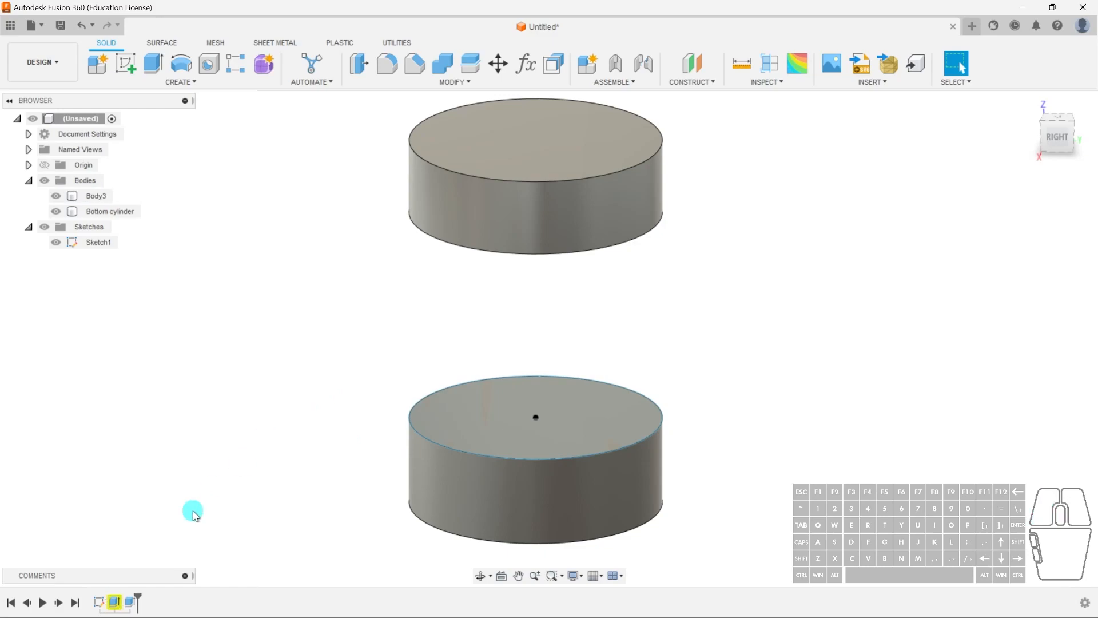
double_click(112, 603)
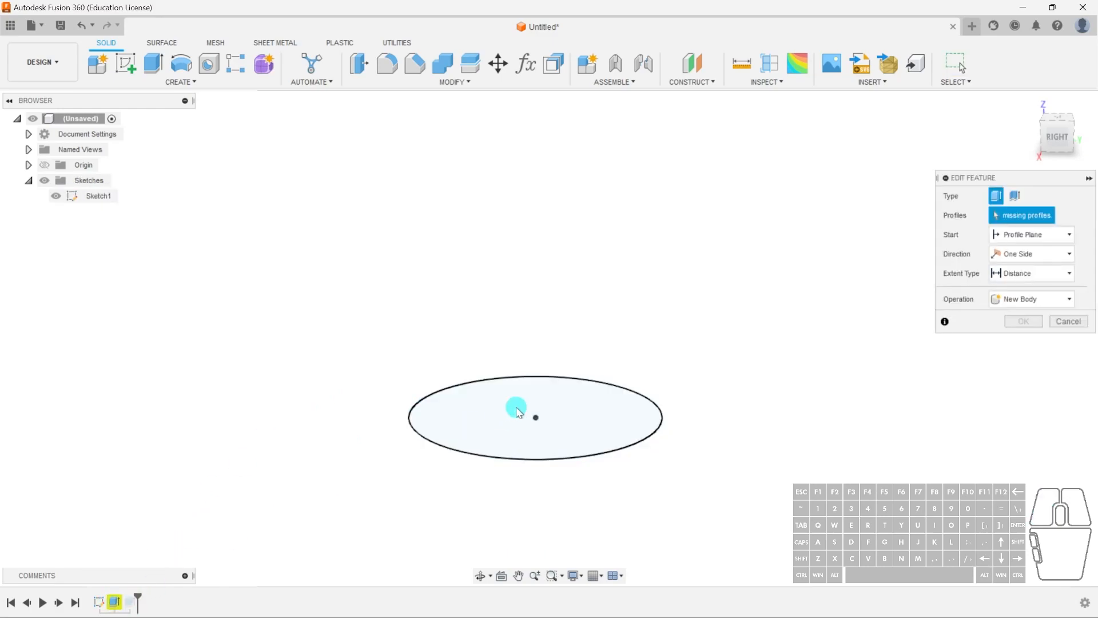
left_click(1078, 323)
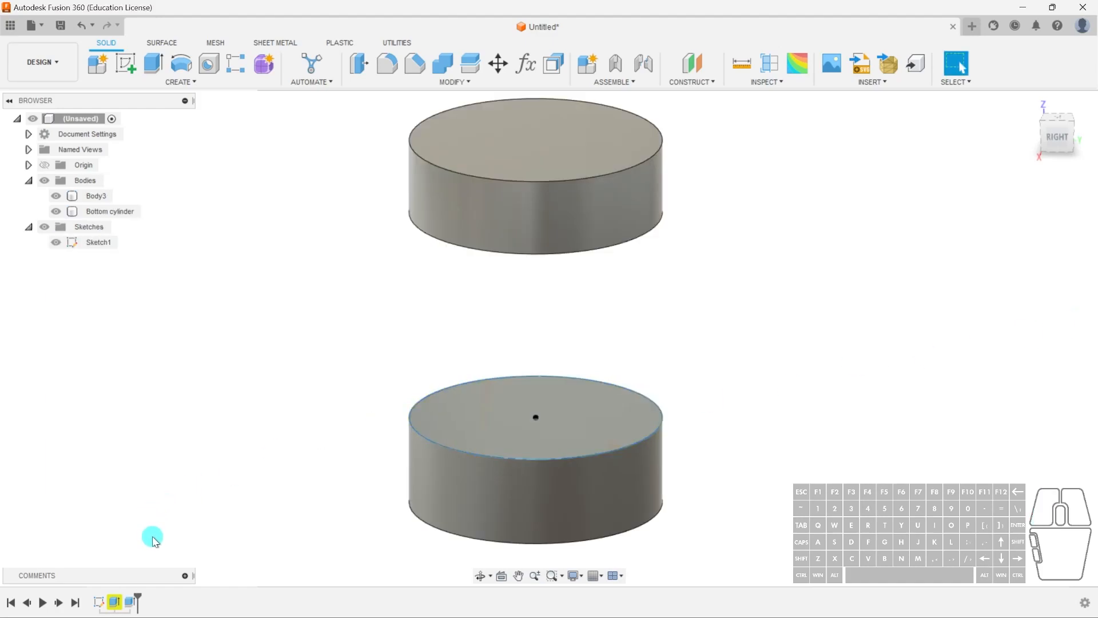
- Roll the timeline marker forward to the end of the timeline
left_click_drag(138, 601, 152, 601)
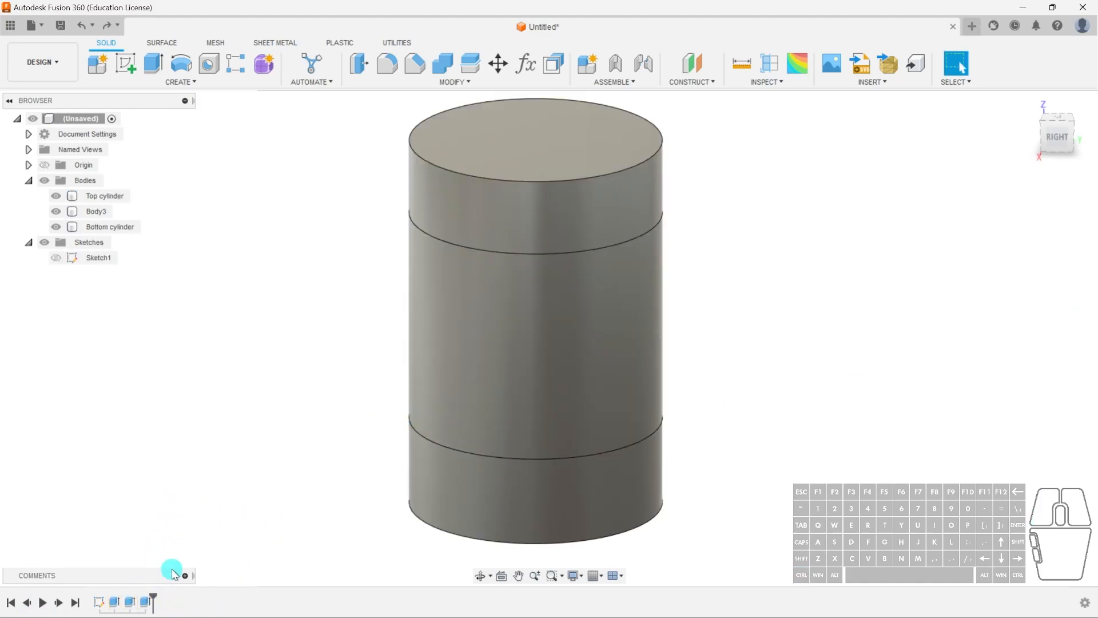
- Delete the sketch feature from the timeline, accepting the deletion warning
left_click(105, 603)
right_click(105, 605)
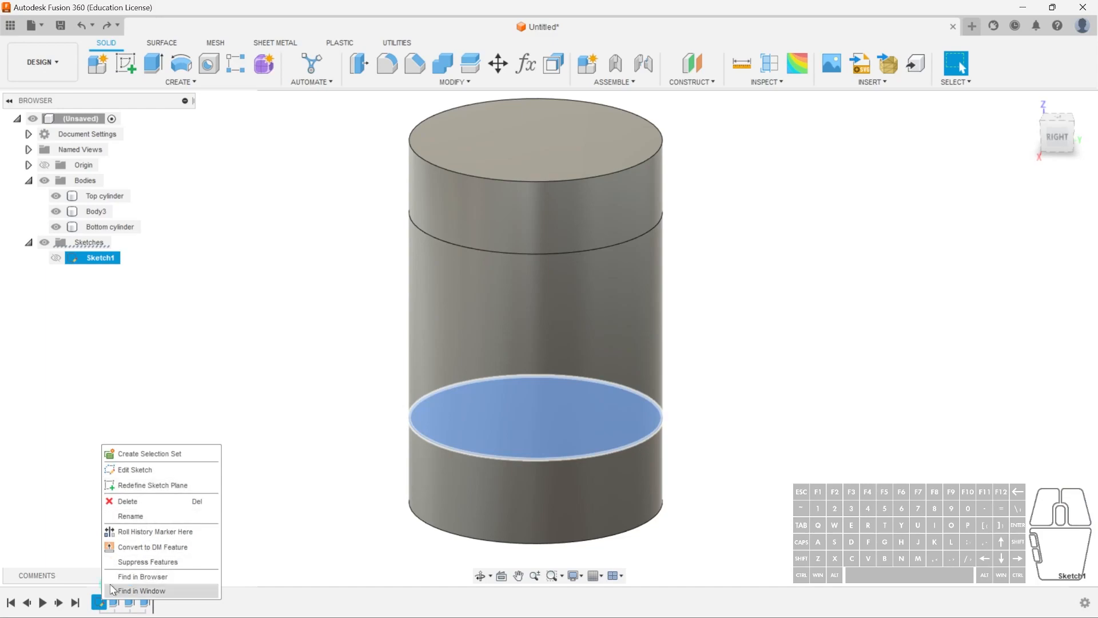
left_click(153, 501)
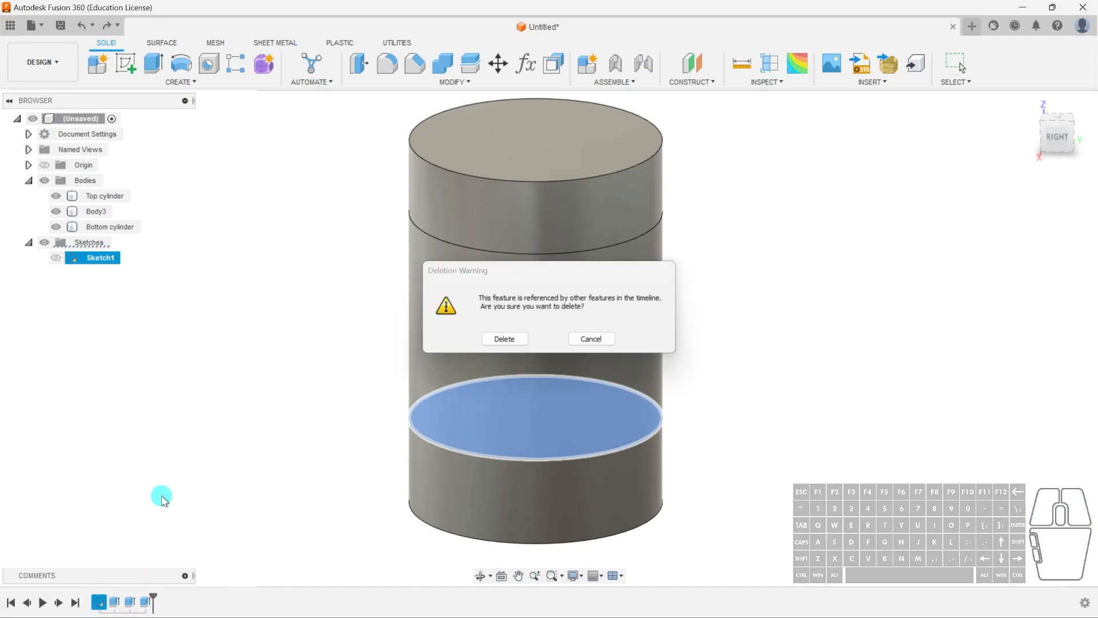
left_click(485, 344)
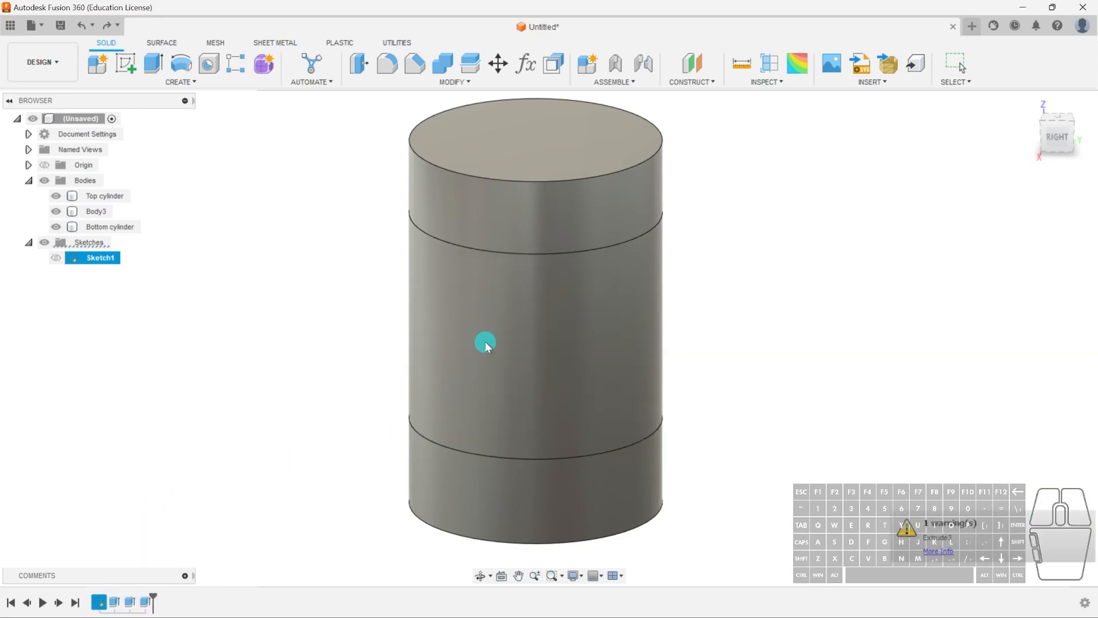
- Undo the sketch deletion
left_click(98, 603)
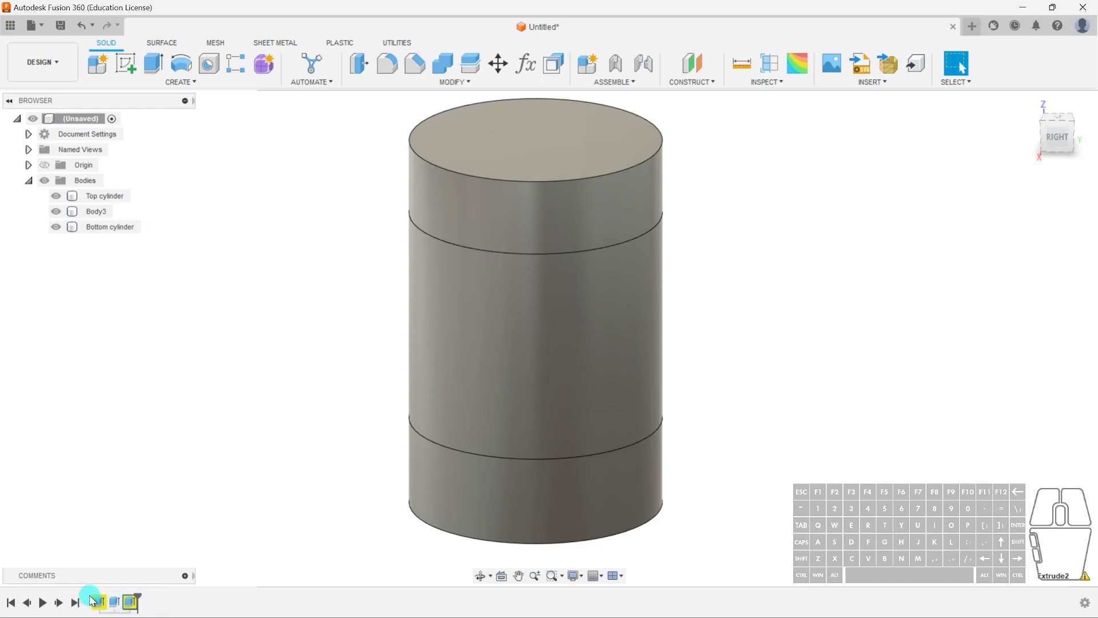
left_click(301, 451)
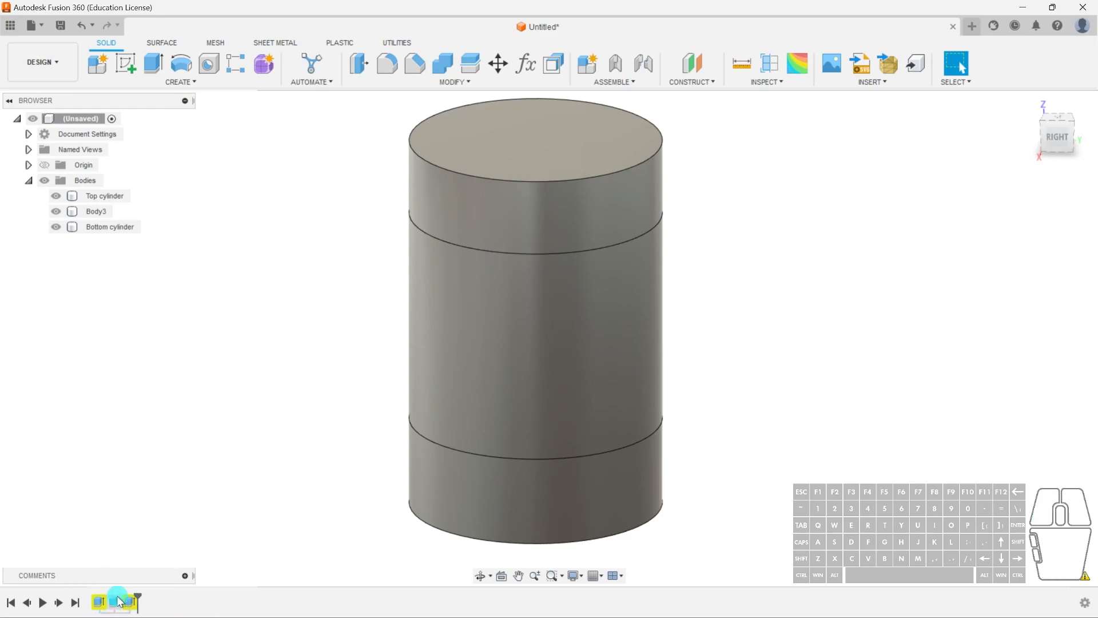
key("ctrl+z")
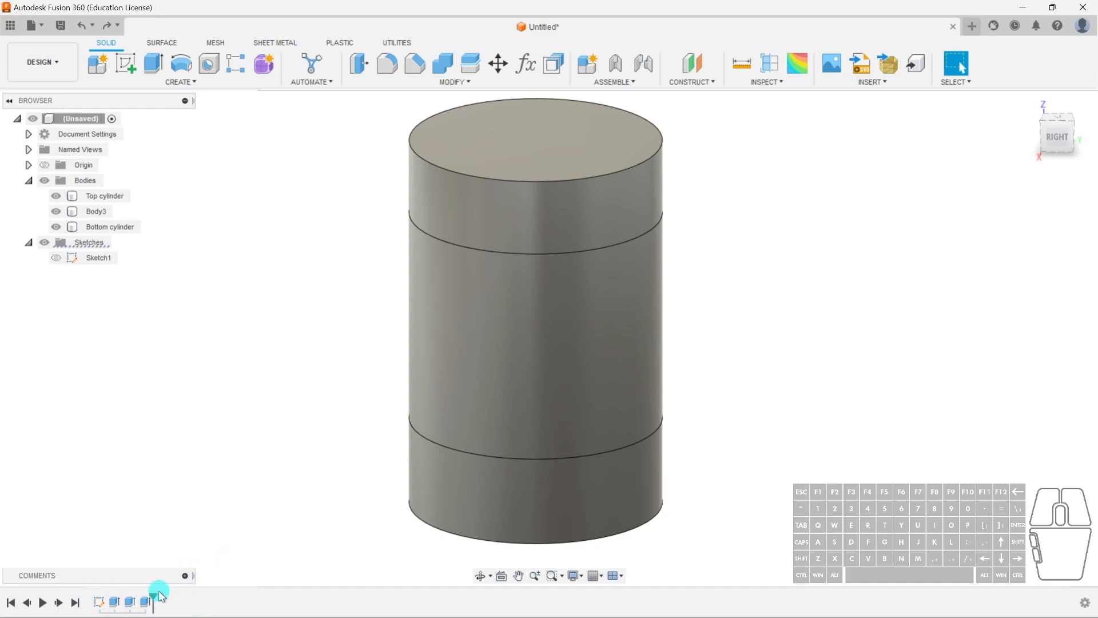
- Roll the timeline marker back to the first extrusion and forward again to the end
left_click_drag(153, 597, 114, 598)
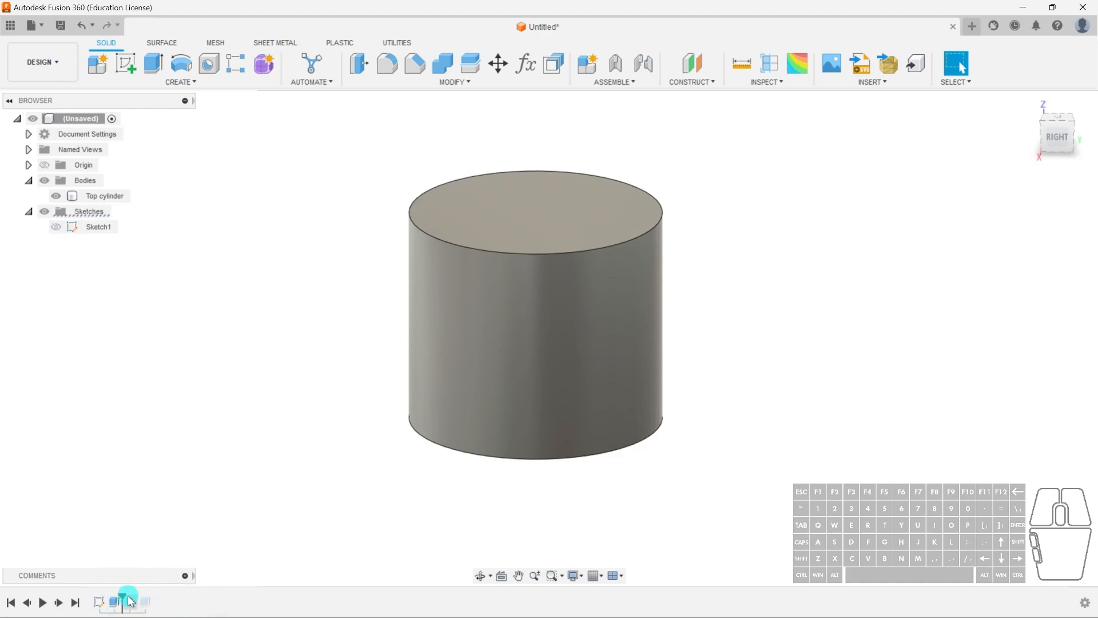
left_click_drag(120, 595, 153, 598)
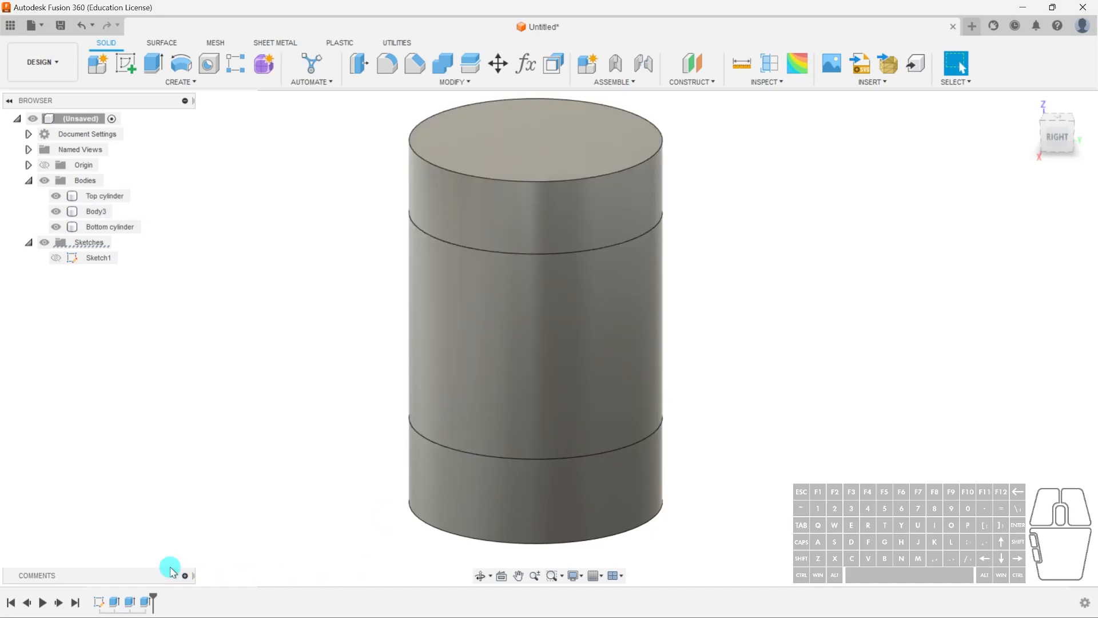
mouse_move(153, 594)
left_mouse_down()
mouse_move(105, 595)
mouse_move(164, 594)
left_mouse_up()
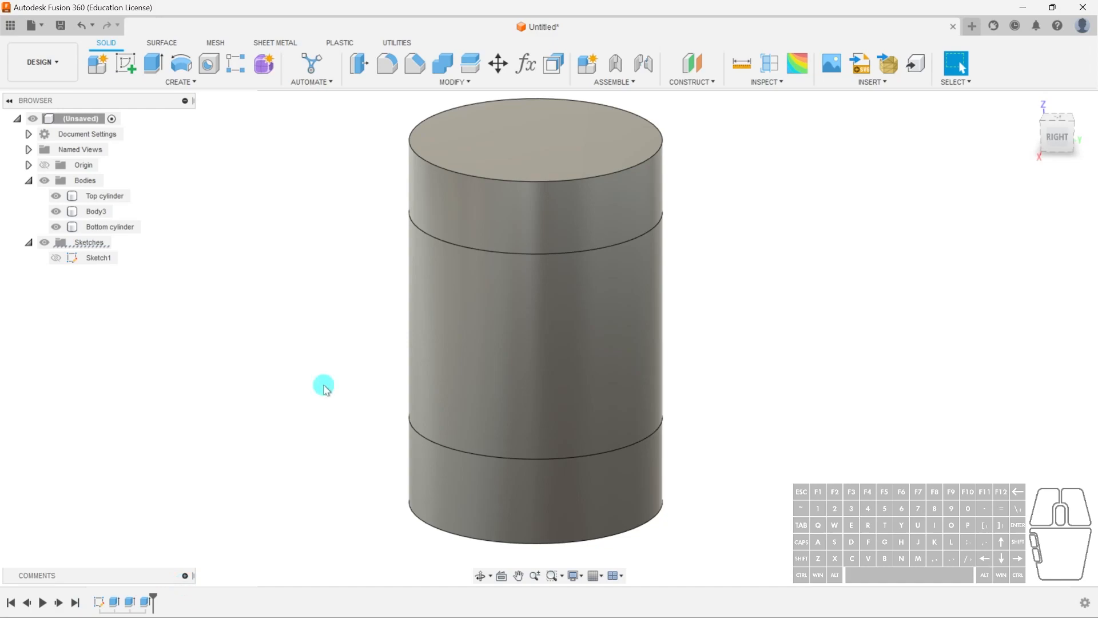
key("F6")
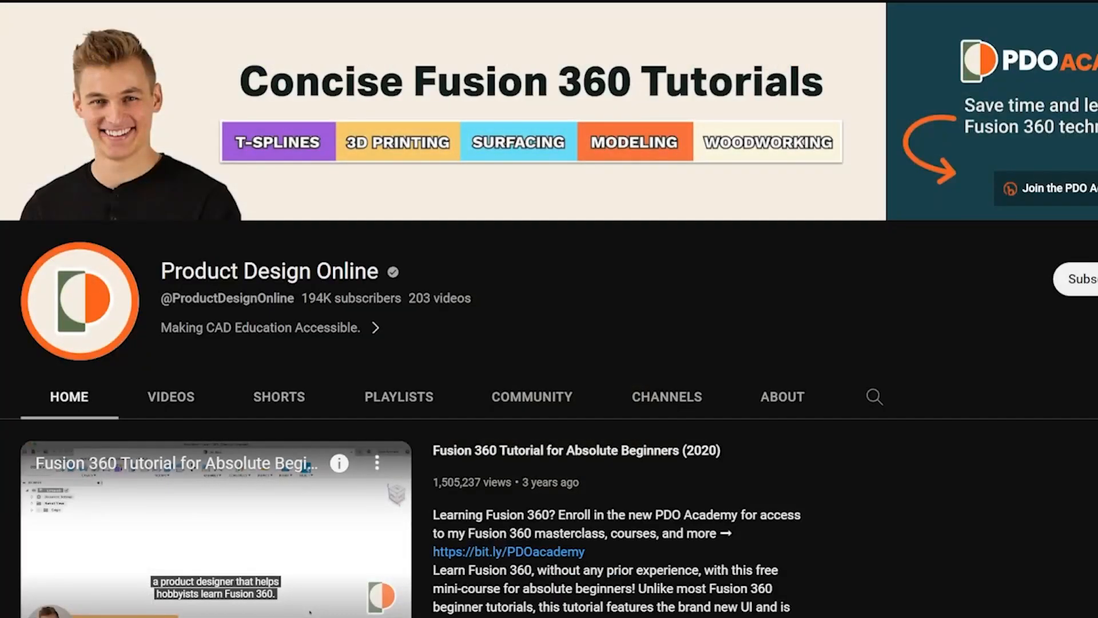
scroll(550, 332, "down", 15)
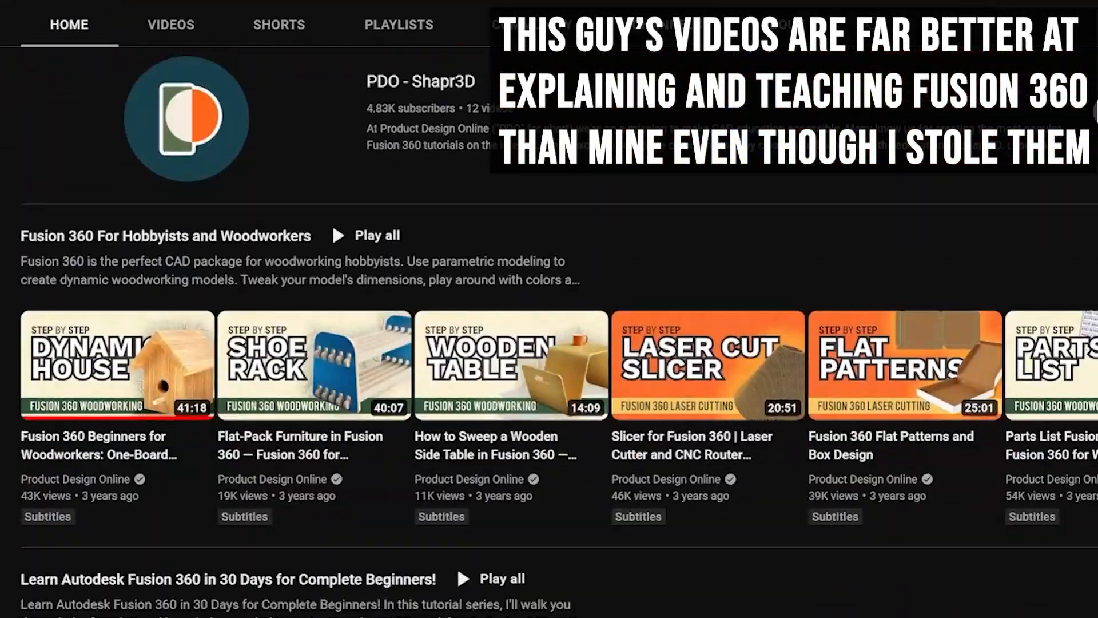